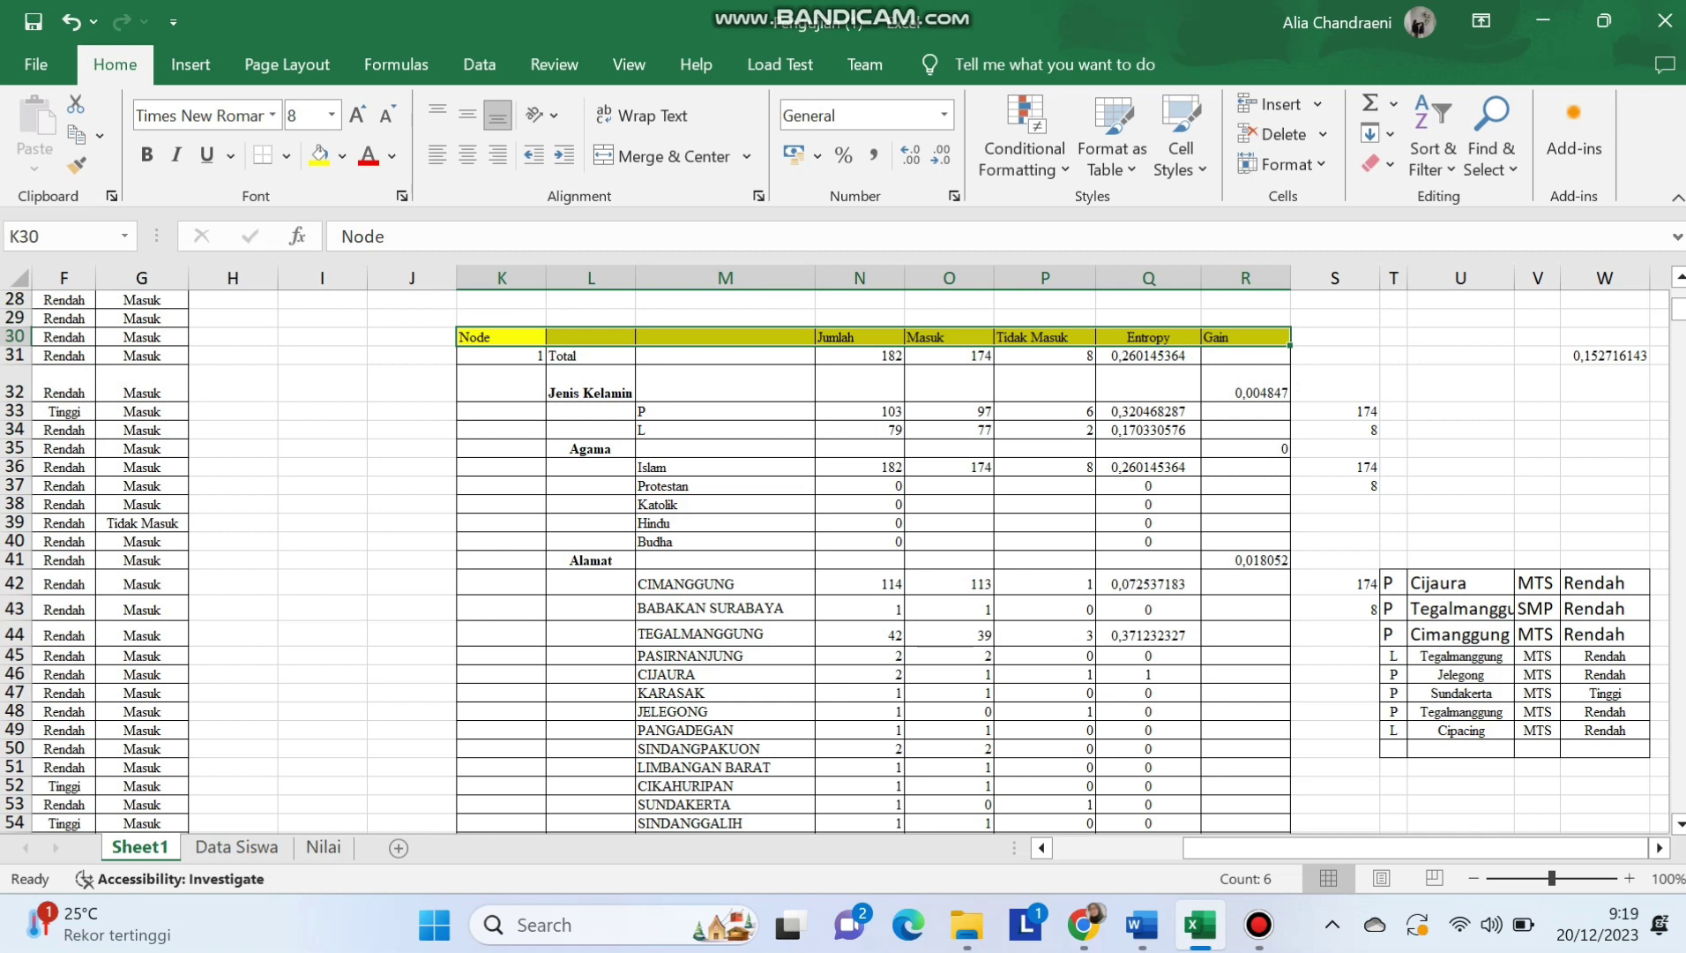
# Examine the attribute rows of the node table from Jenis Kelamin down through the Alamat entries.
pyautogui.click(591, 430)
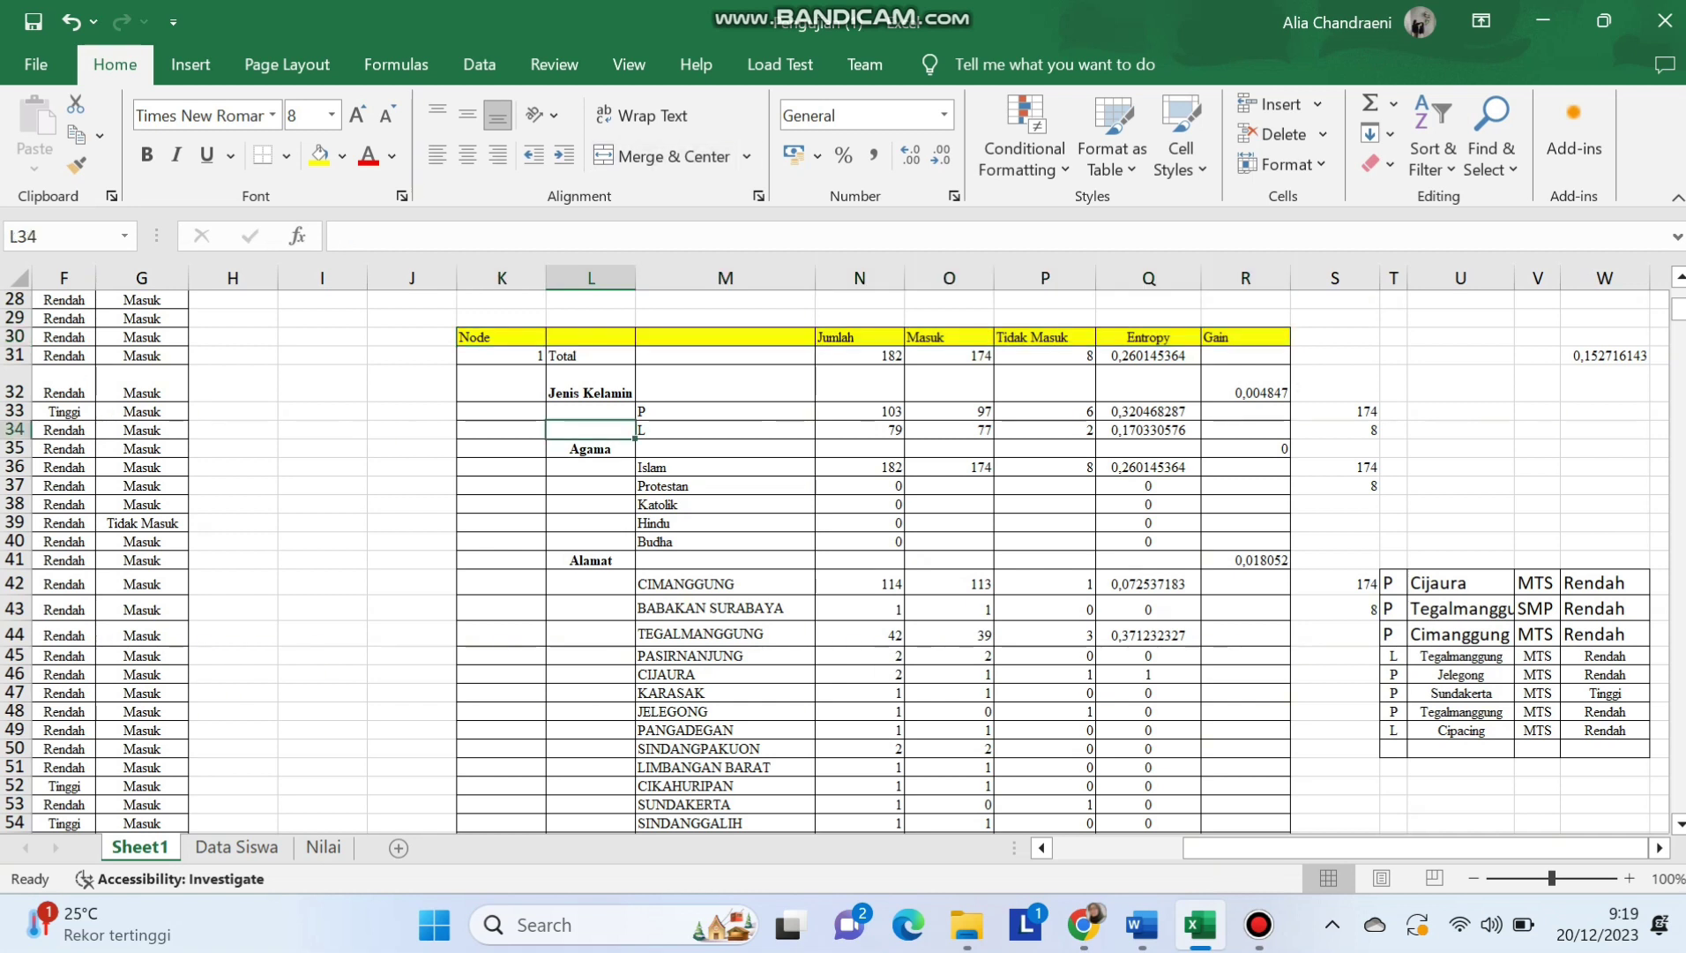
pyautogui.click(591, 385)
pyautogui.click(591, 430)
pyautogui.press('Down')
pyautogui.press('Down')
pyautogui.press('Down')
pyautogui.press('Down')
pyautogui.press('Down')
pyautogui.press('Down')
pyautogui.press('Down')
pyautogui.press('Down')
pyautogui.press('Down')
pyautogui.press('Down')
pyautogui.press('Down')
pyautogui.press('Down')
pyautogui.press('Down')
pyautogui.press('Down')
pyautogui.press('Down')
pyautogui.press('Down')
pyautogui.press('Down')
pyautogui.press('Down')
pyautogui.press('Down')
pyautogui.press('Down')
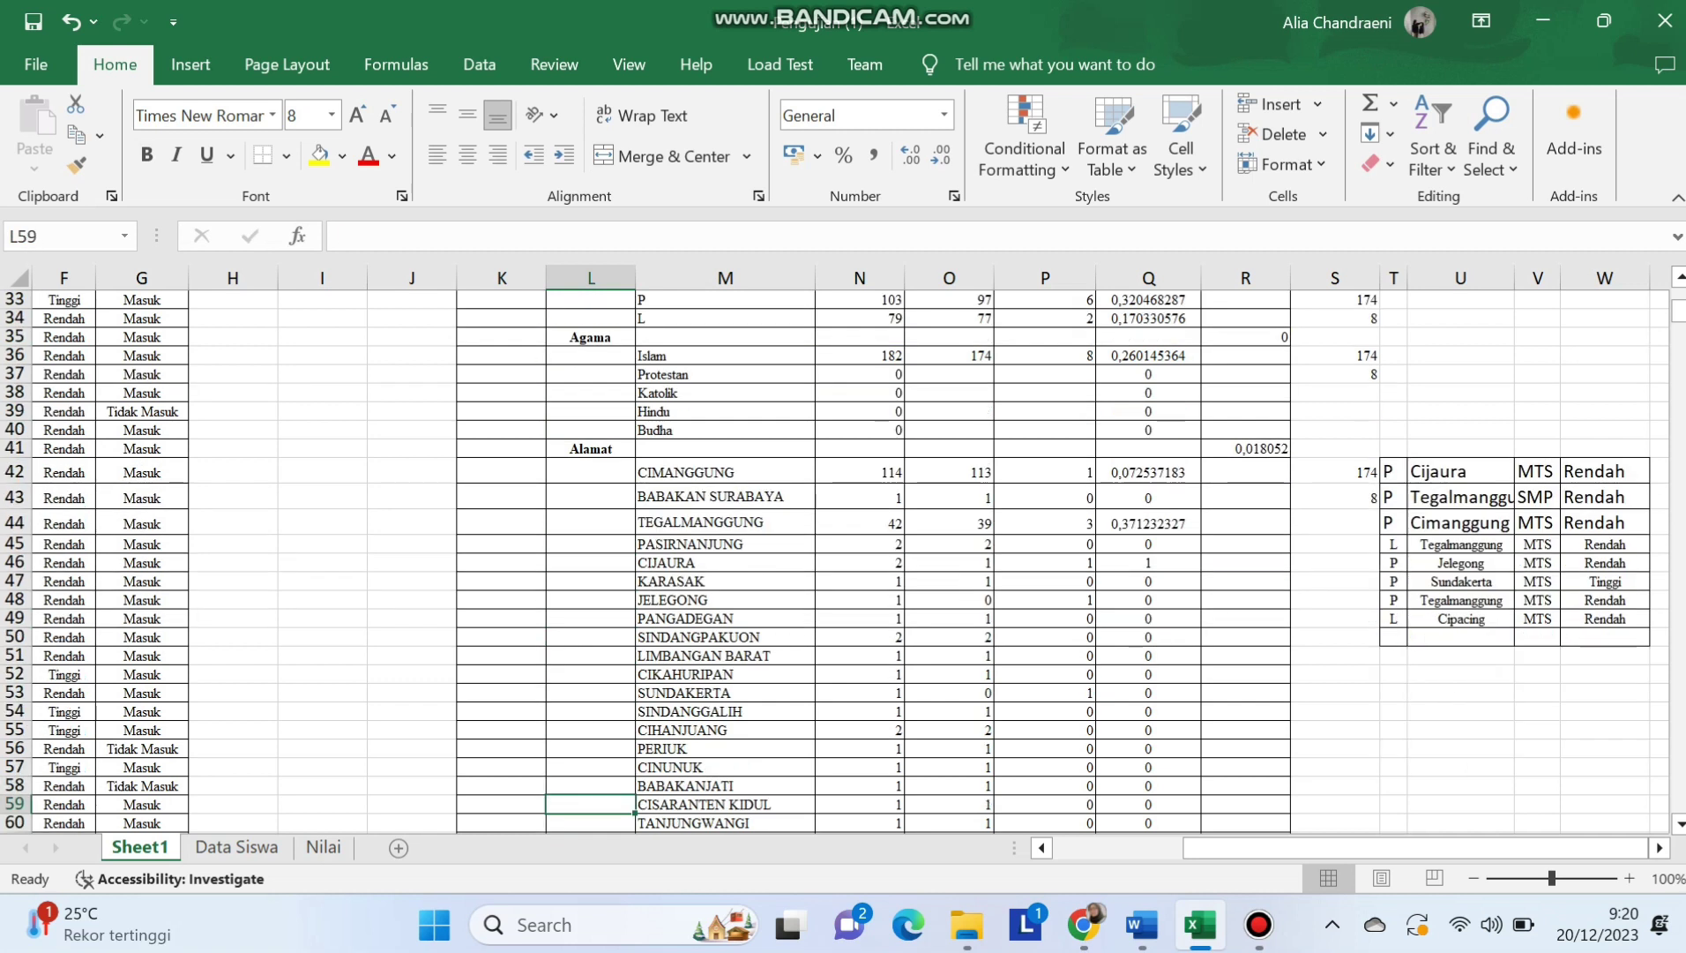
pyautogui.click(1258, 925)
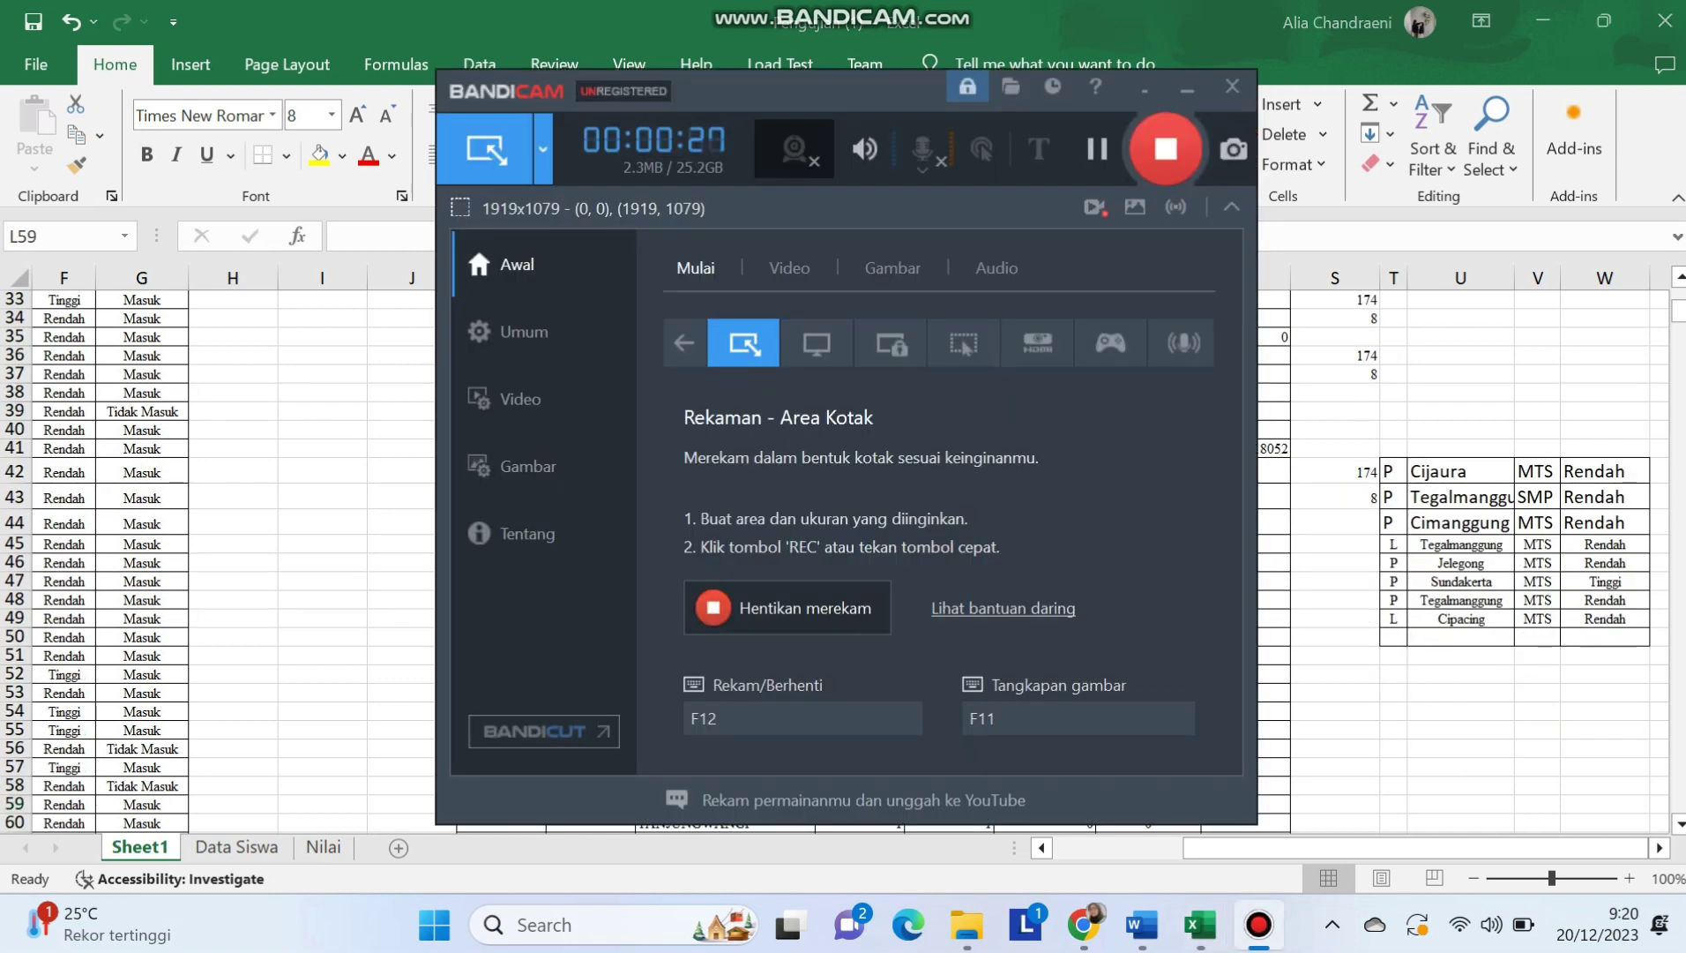
pyautogui.click(1258, 925)
# Examine the Jumlah, Masuk and Tidak Masuk headings in row 30 of the node table.
pyautogui.click(1045, 301)
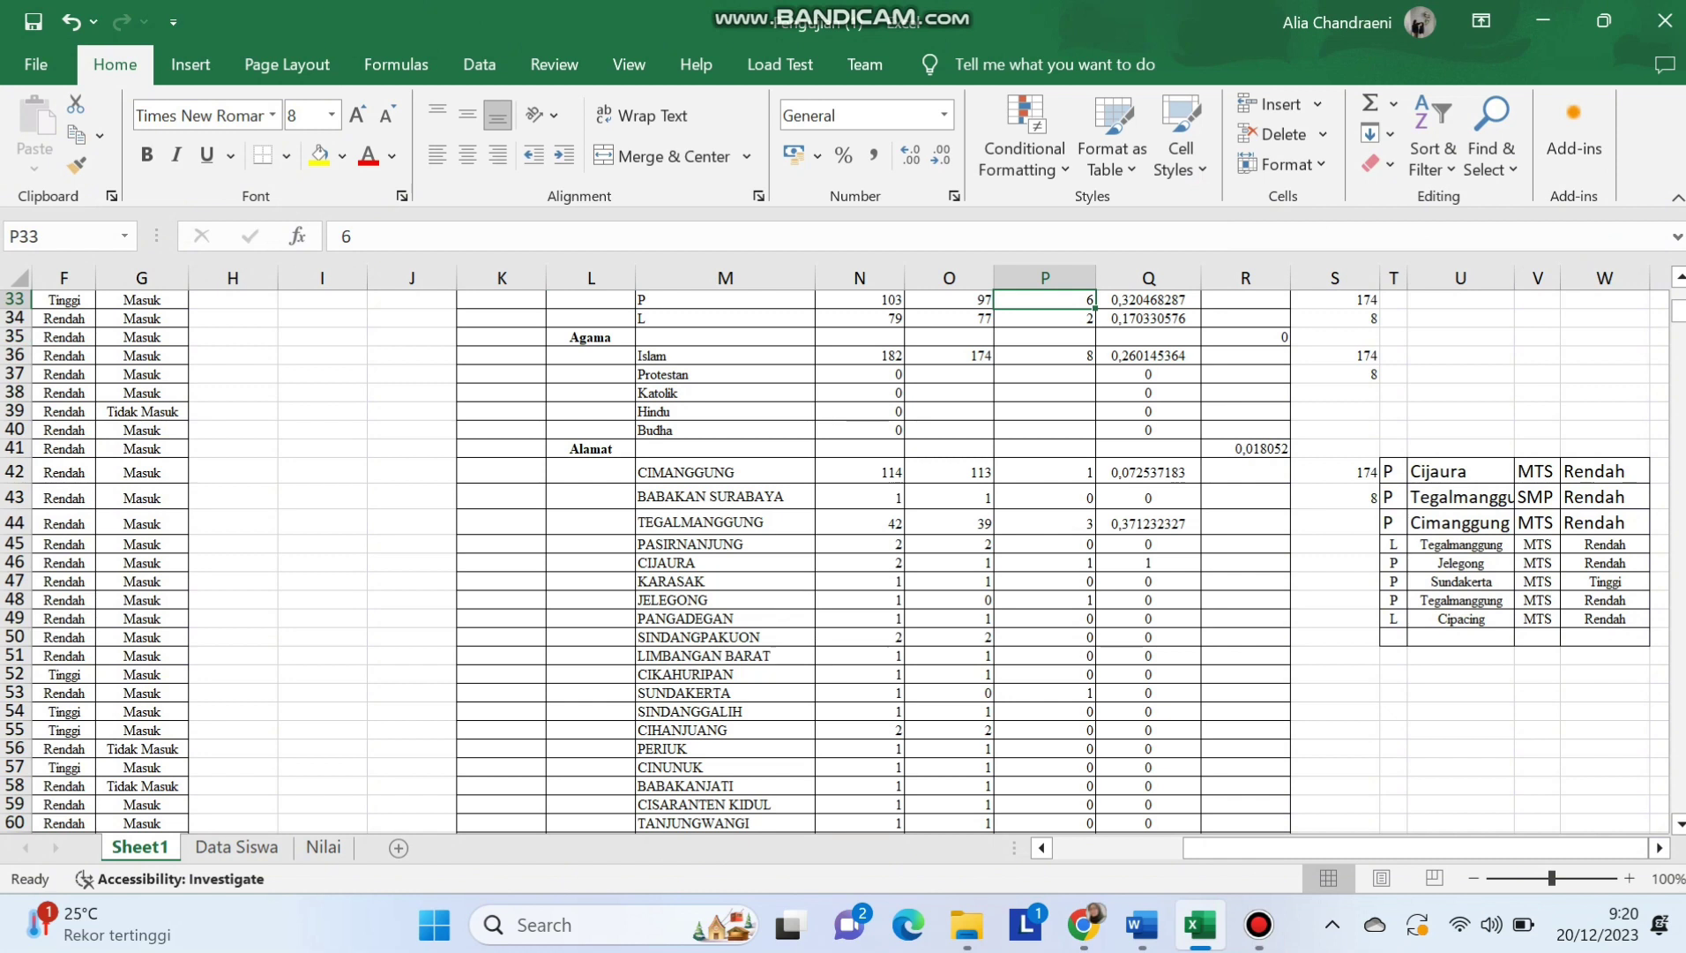
pyautogui.press('Up')
pyautogui.press('Up')
pyautogui.press('Up')
pyautogui.press('Up')
pyautogui.press('Up')
pyautogui.press('Up')
pyautogui.press('Up')
pyautogui.press('Up')
pyautogui.press('Up')
pyautogui.press('Up')
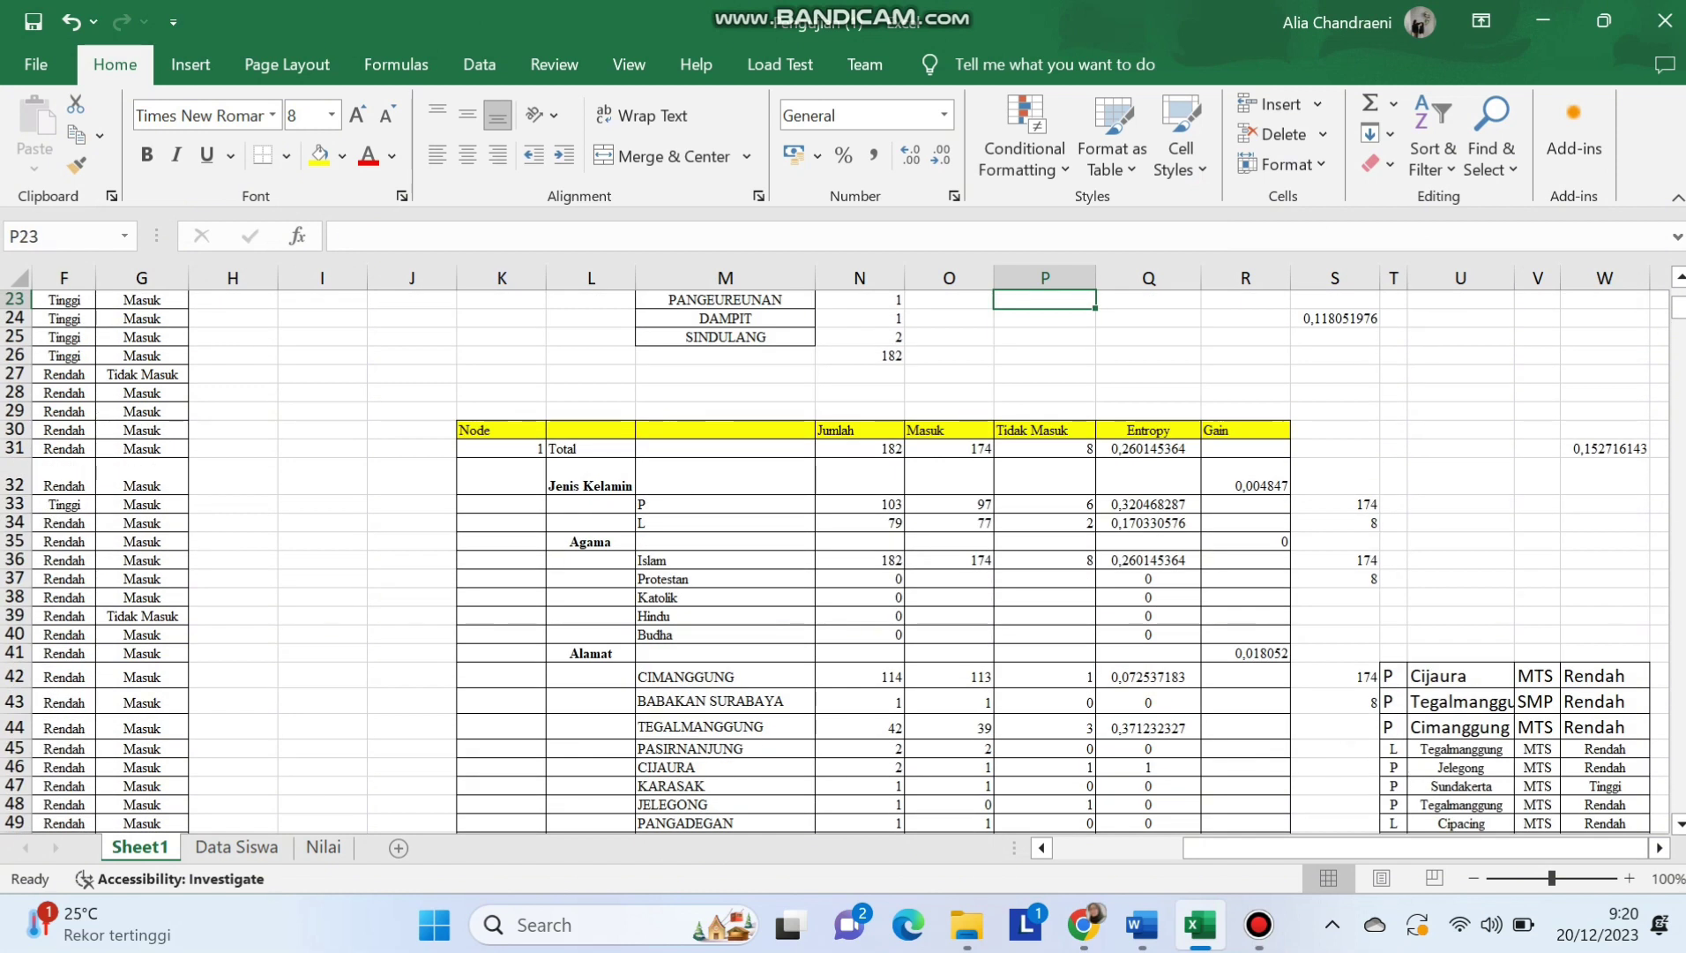
pyautogui.click(860, 431)
pyautogui.click(949, 430)
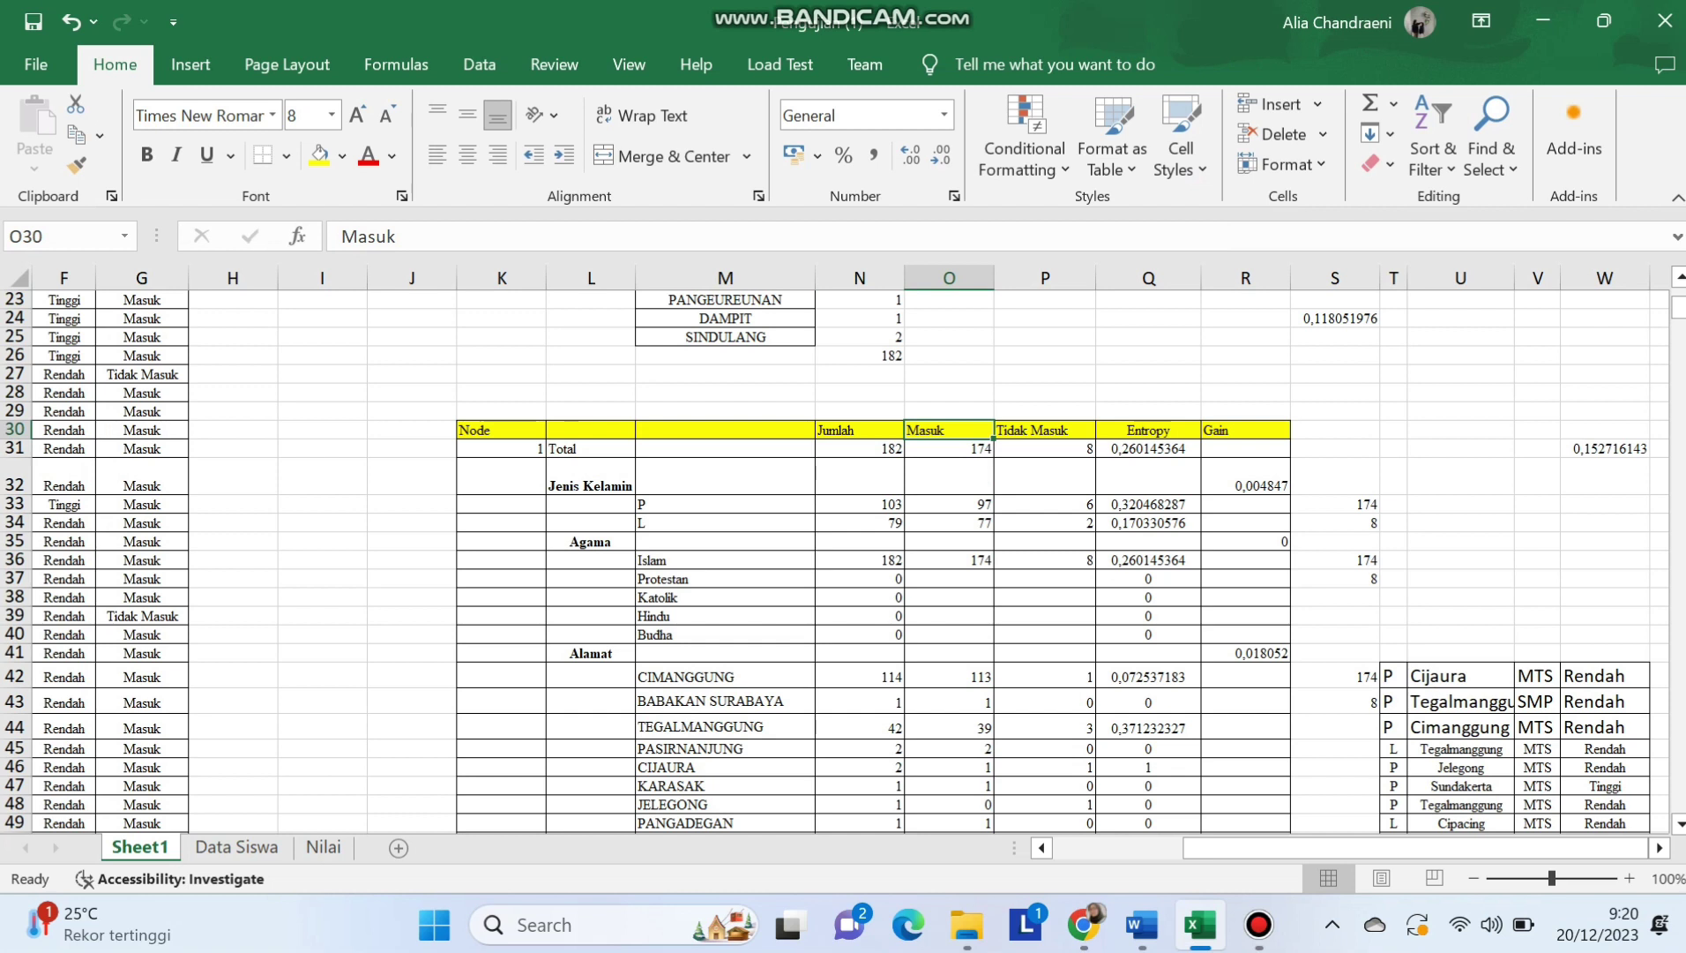
pyautogui.click(1045, 431)
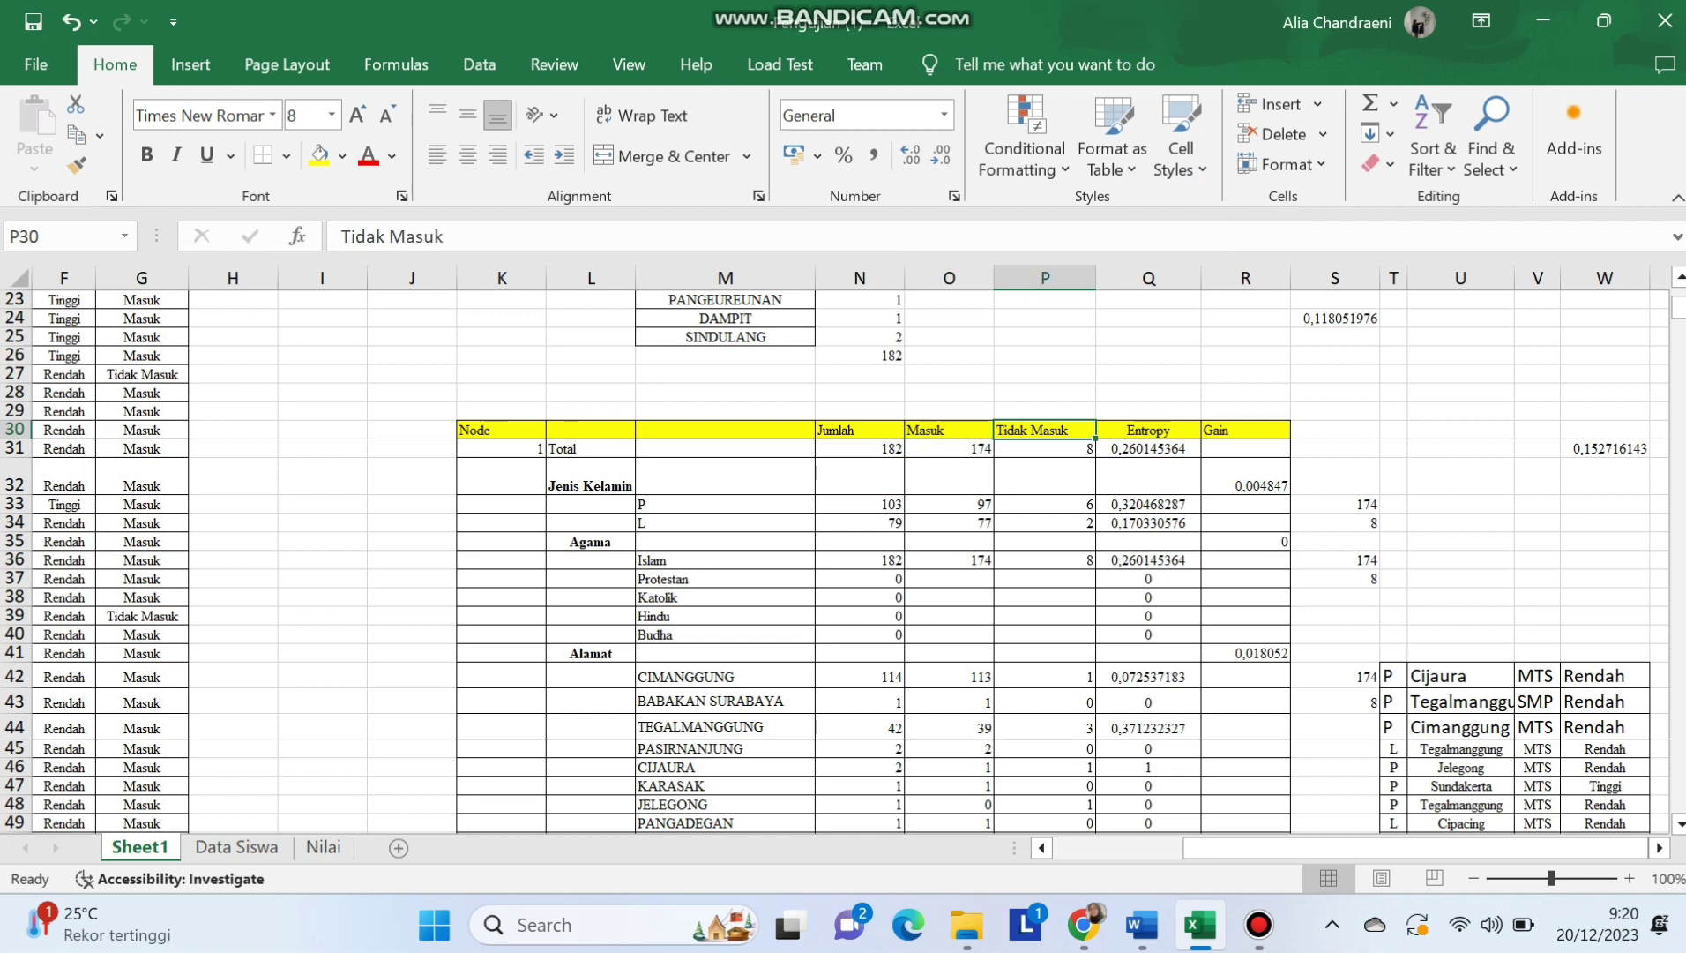
pyautogui.click(949, 431)
pyautogui.click(1045, 431)
pyautogui.press('Right')
pyautogui.press('Left')
pyautogui.press('Left')
pyautogui.press('Left')
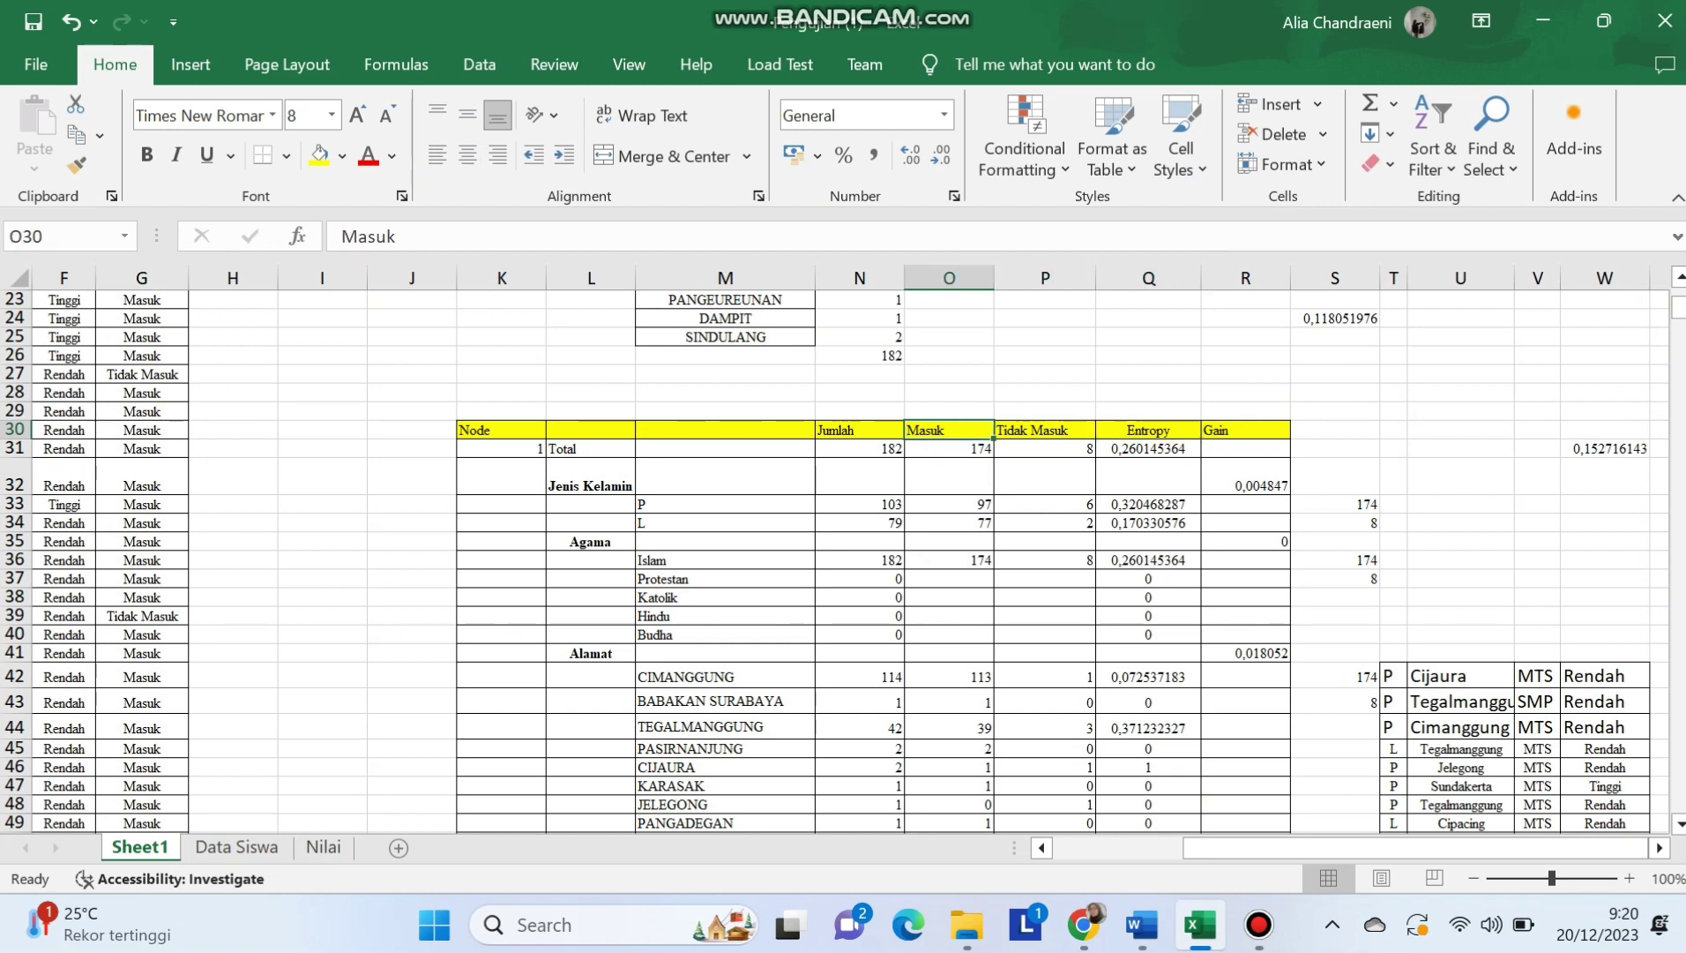
pyautogui.press('Right')
# Review the attribute names in column L of the node table, from Jenis Kelamin through Agama, Alamat, Asal Sekolah and Nilai.
pyautogui.click(591, 477)
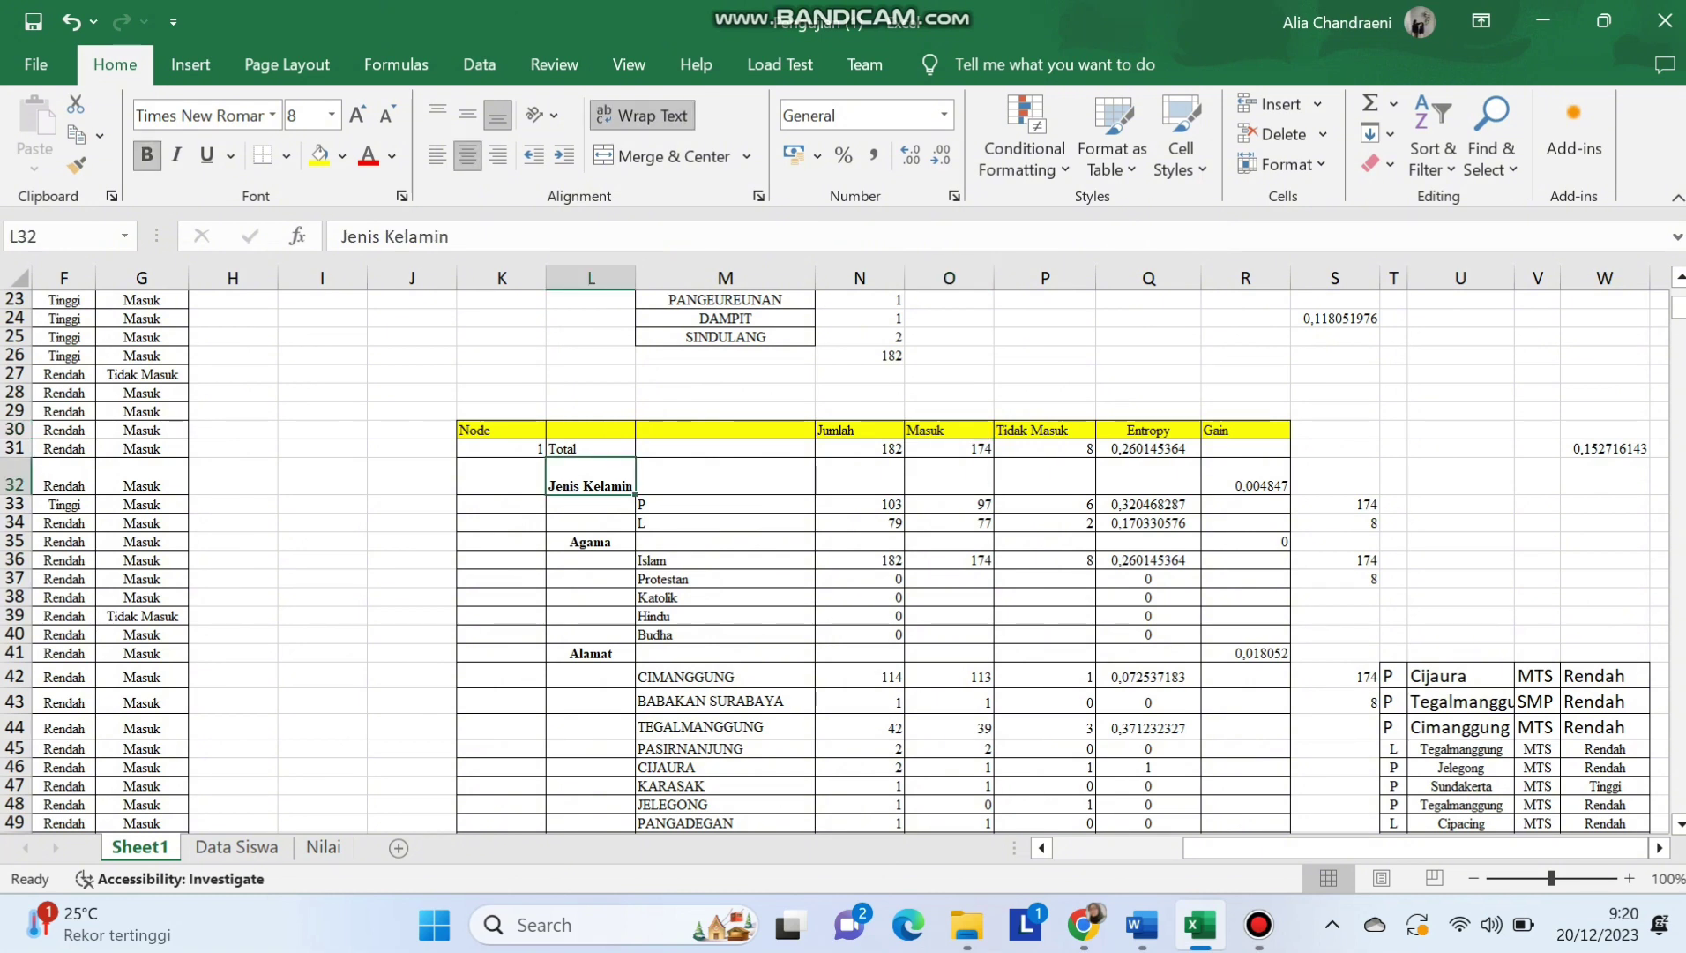
pyautogui.press('Down')
pyautogui.press('Down')
pyautogui.press('Down')
pyautogui.press('Down')
pyautogui.press('Down')
pyautogui.press('Down')
pyautogui.press('Down')
pyautogui.press('Down')
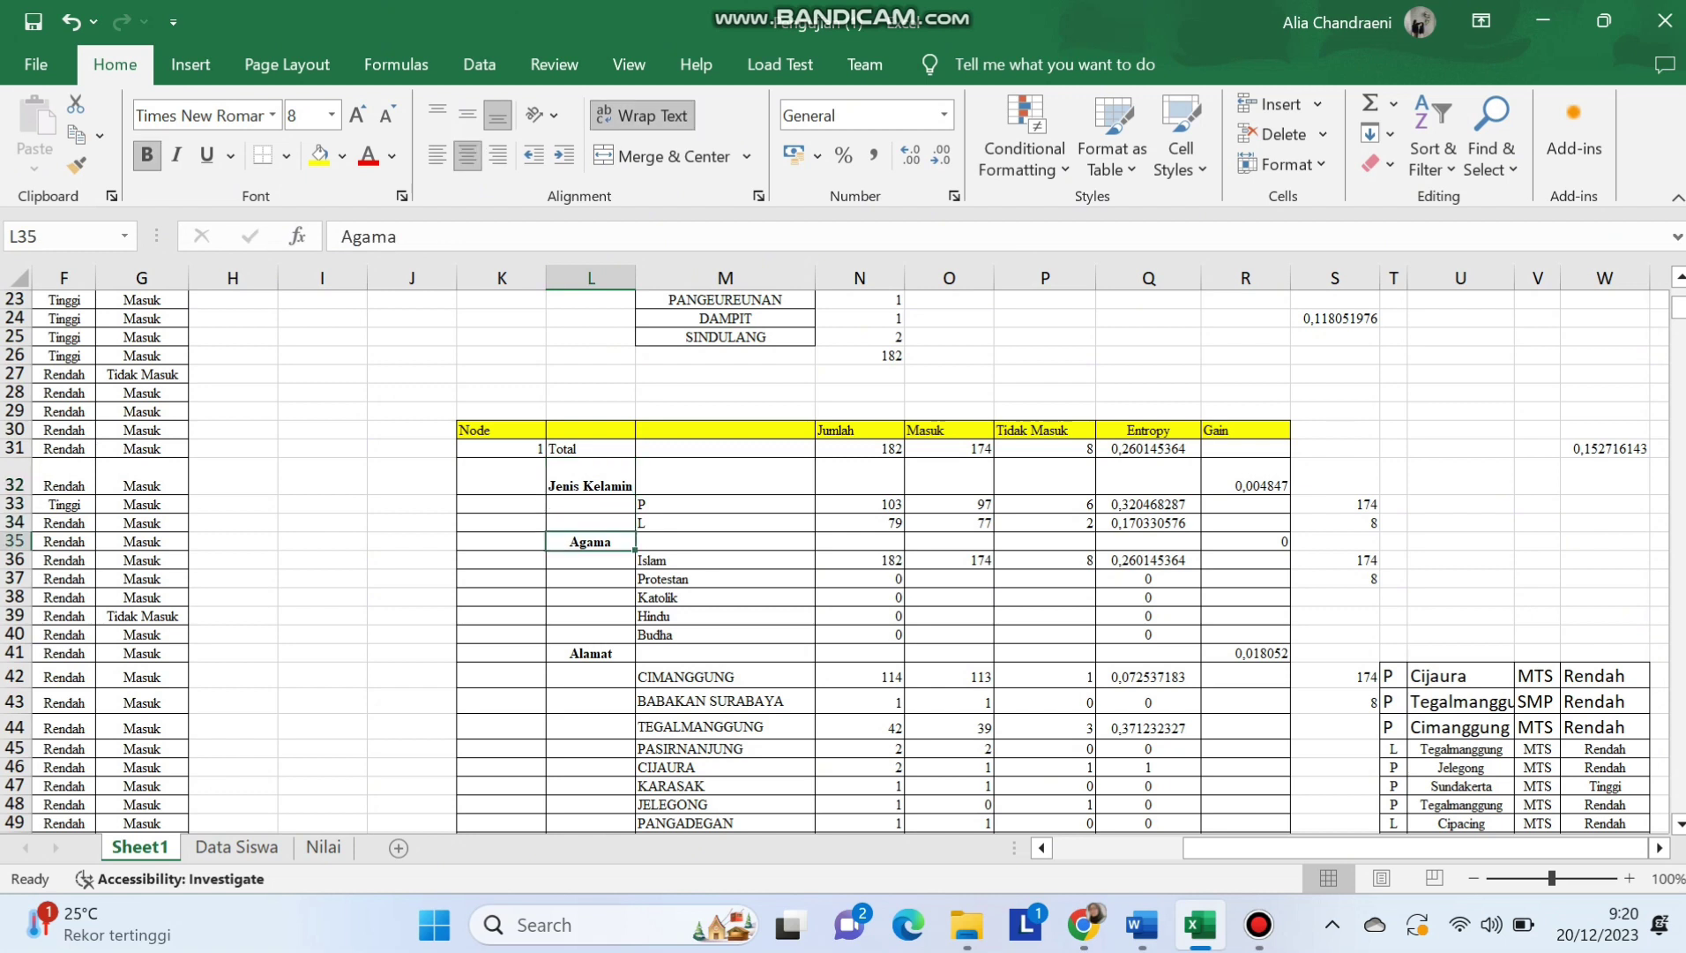
pyautogui.press('Down')
pyautogui.press('Down')
pyautogui.press('Down')
pyautogui.press('Down')
pyautogui.press('Down')
pyautogui.press('Down')
pyautogui.press('Down')
pyautogui.press('Down')
pyautogui.press('Down')
pyautogui.press('Down')
pyautogui.press('Down')
pyautogui.press('Down')
pyautogui.press('Down')
pyautogui.press('Down')
pyautogui.press('Down')
pyautogui.press('Down')
pyautogui.press('Down')
pyautogui.press('Down')
pyautogui.press('Down')
pyautogui.press('Down')
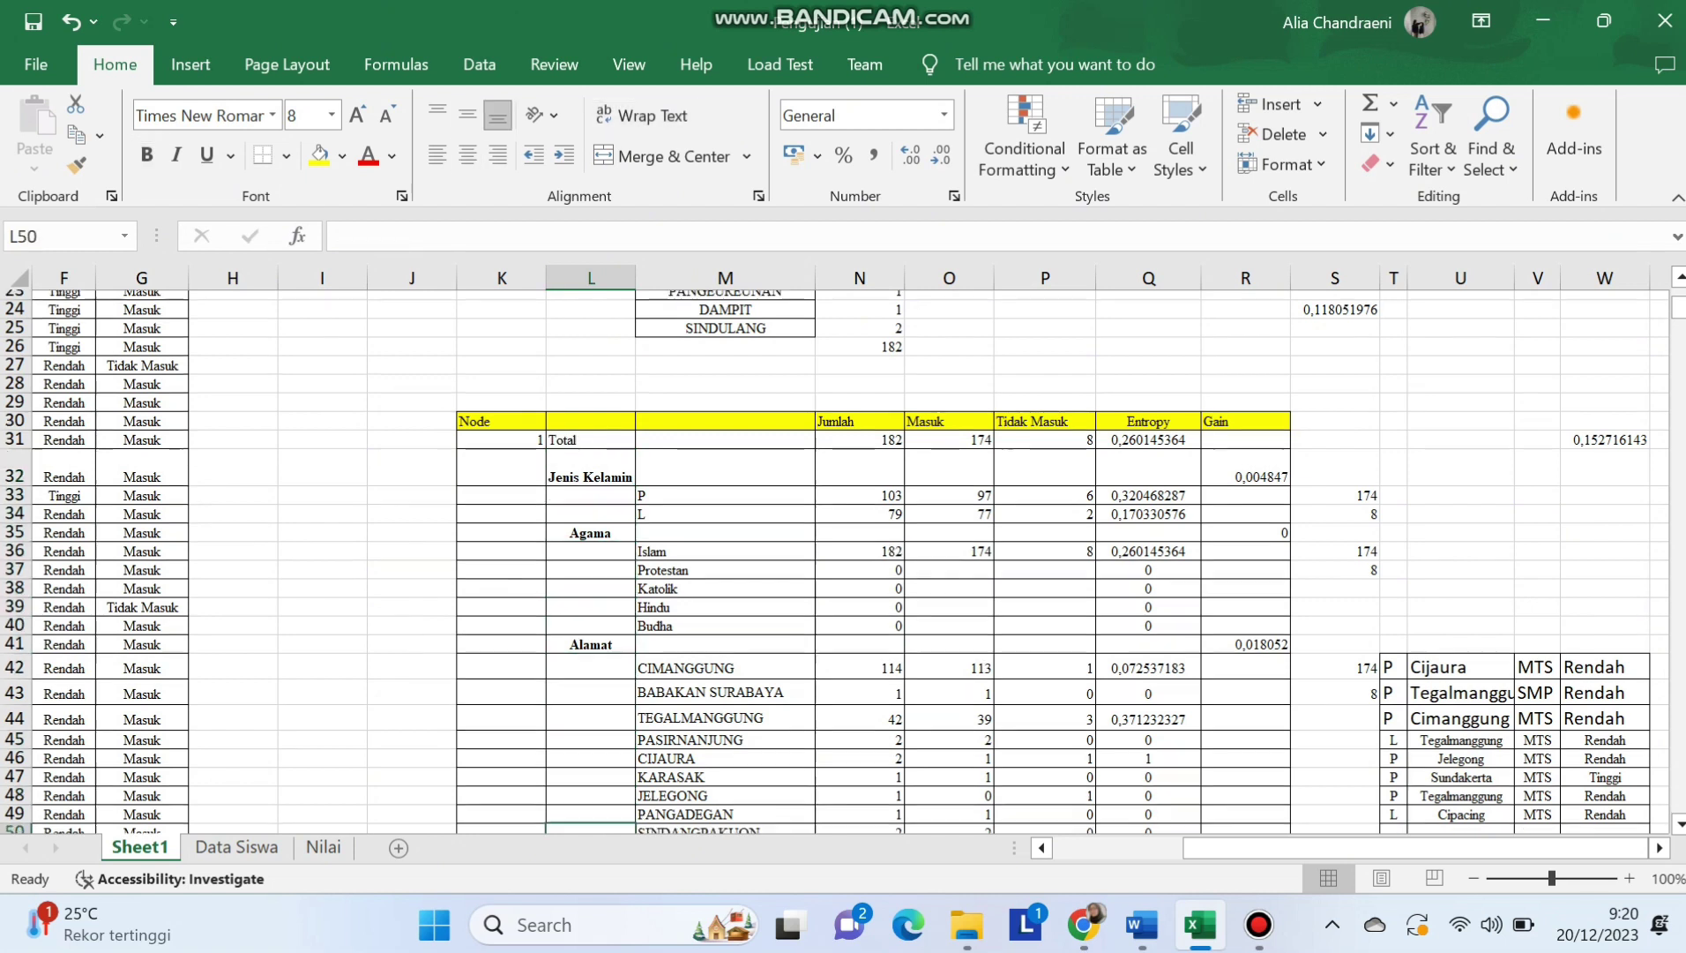
pyautogui.press('Down')
pyautogui.press('Down')
pyautogui.press('Down')
pyautogui.press('Down')
pyautogui.press('Down')
pyautogui.press('Down')
pyautogui.press('Down')
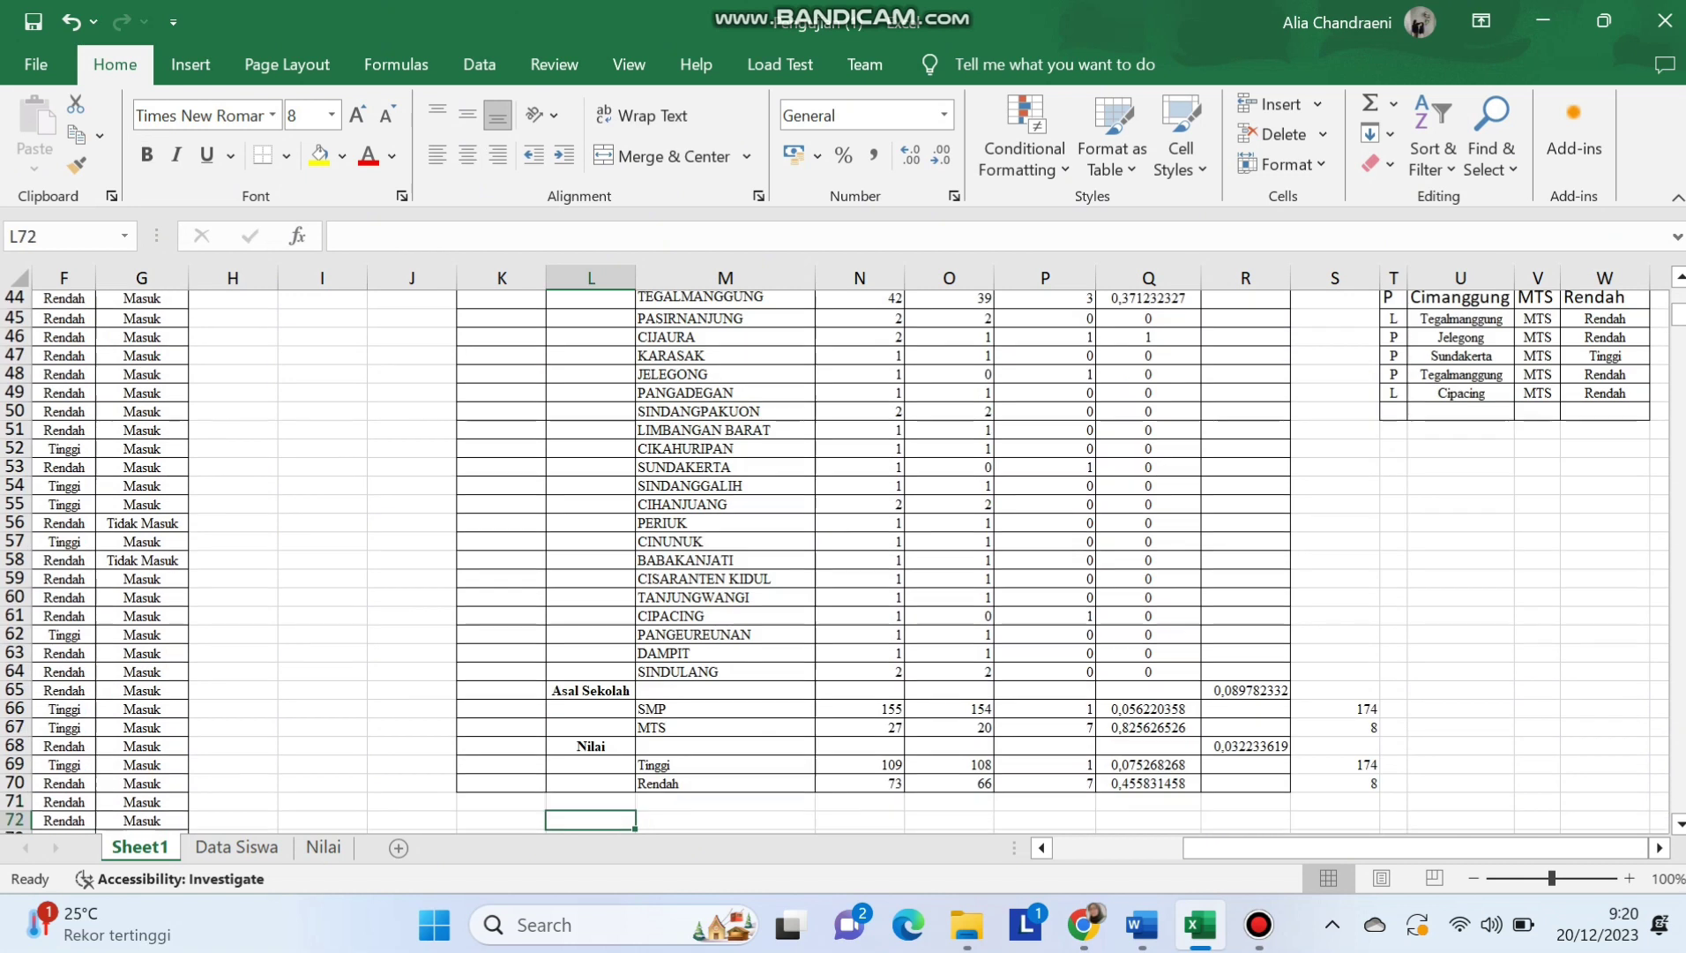
# Review the attribute values in column M back up to the header row, and the Jumlah count for P under Jenis Kelamin.
pyautogui.press('Up')
pyautogui.press('Up')
pyautogui.press('Up')
pyautogui.press('Up')
pyautogui.press('Up')
pyautogui.press('Up')
pyautogui.press('Up')
pyautogui.press('Right')
pyautogui.press('Up')
pyautogui.press('Up')
pyautogui.press('Up')
pyautogui.press('Up')
pyautogui.press('Up')
pyautogui.press('Up')
pyautogui.press('Up')
pyautogui.press('Up')
pyautogui.press('Up')
pyautogui.press('Up')
pyautogui.press('Up')
pyautogui.press('Up')
pyautogui.press('Up')
pyautogui.press('Up')
pyautogui.press('Up')
pyautogui.press('Up')
pyautogui.press('Up')
pyautogui.press('Up')
pyautogui.press('Up')
pyautogui.press('Up')
pyautogui.press('Up')
pyautogui.press('Up')
pyautogui.press('Up')
pyautogui.press('Up')
pyautogui.press('Up')
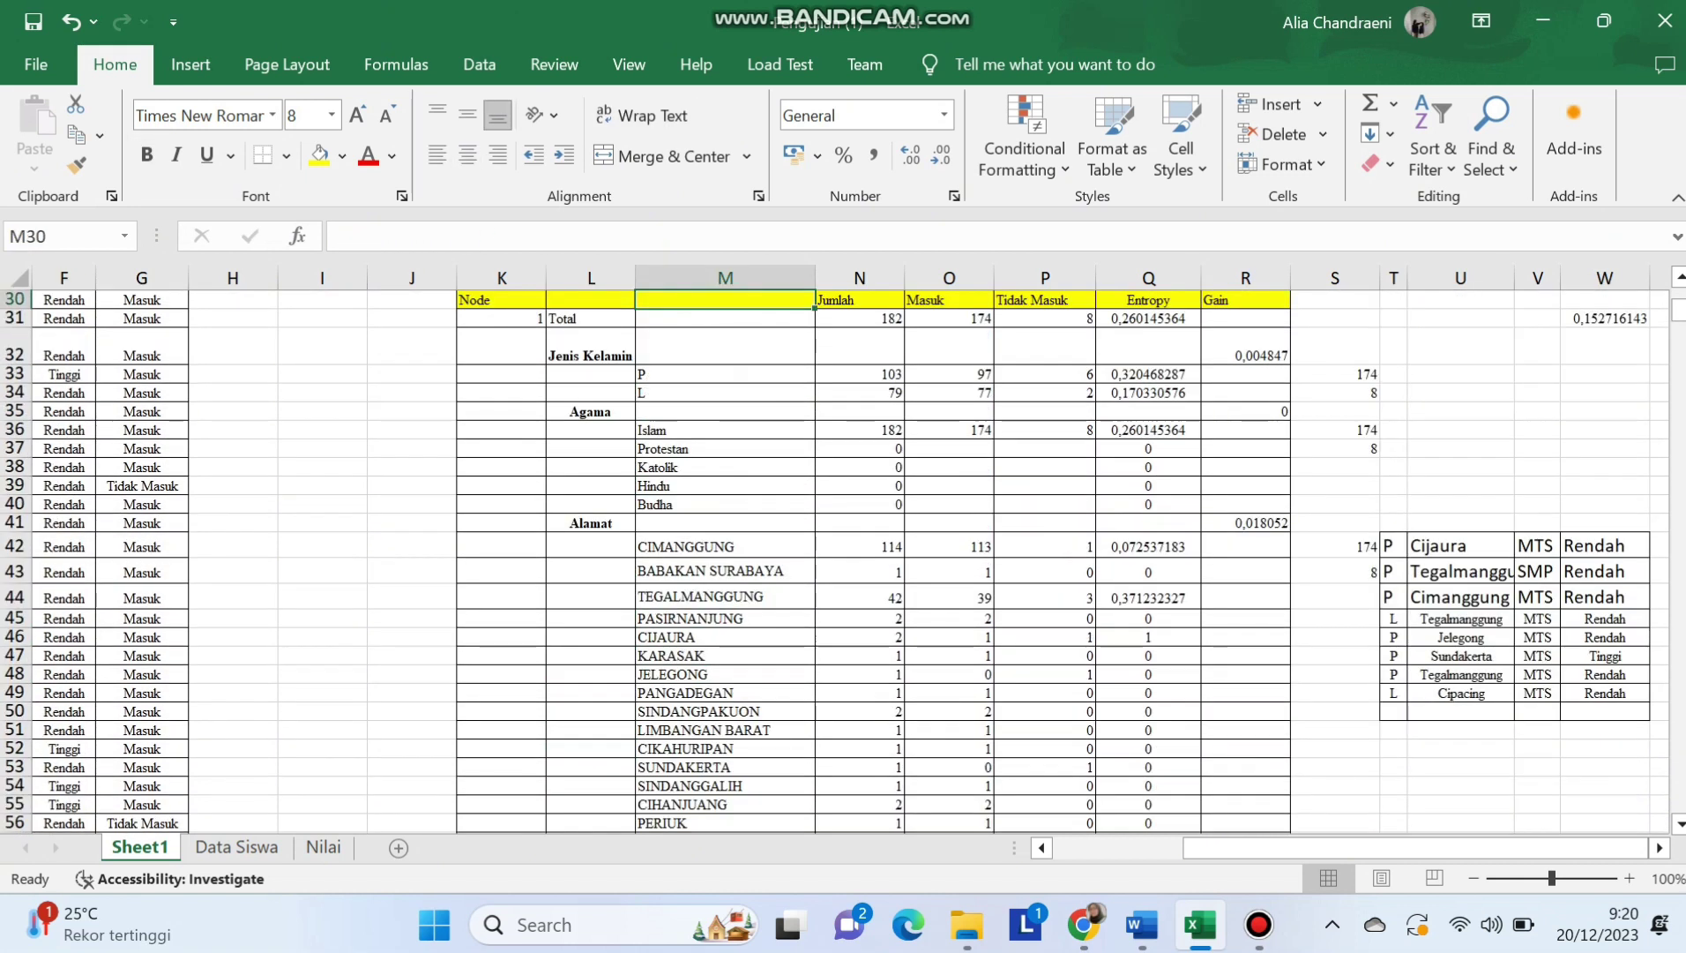
pyautogui.press('Down')
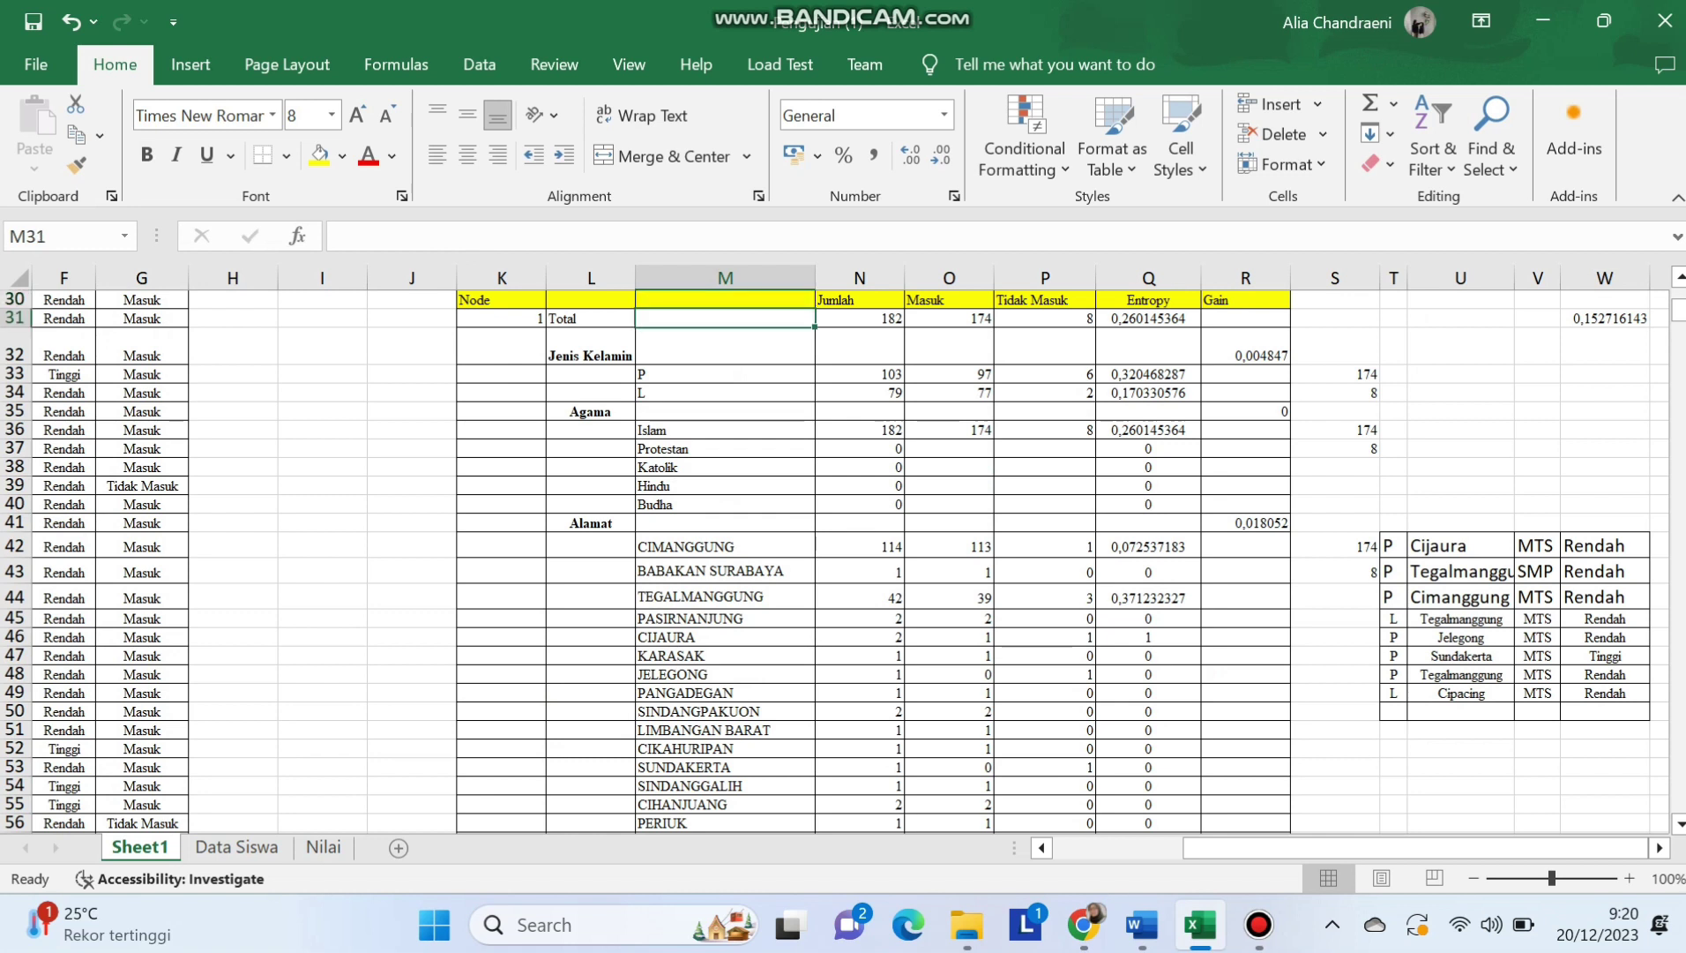
pyautogui.press('Down')
pyautogui.press('Down')
pyautogui.press('Right')
pyautogui.press('Up')
pyautogui.press('Down')
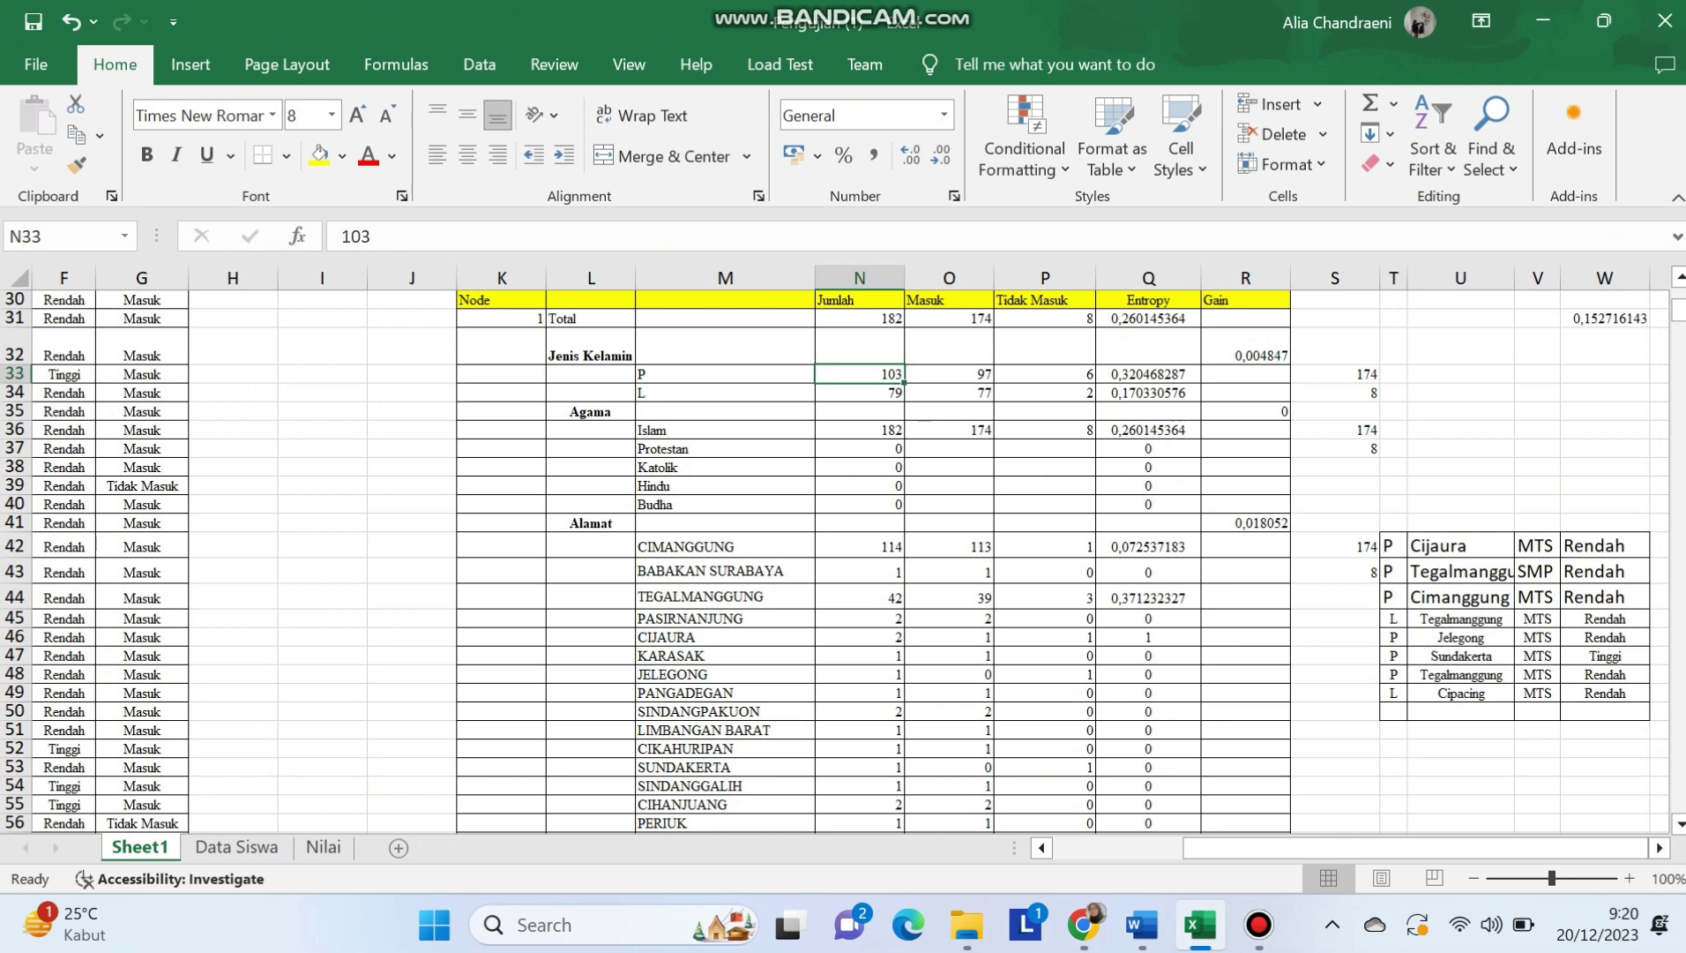
# Open the formula in cell J3 that counts P in the Jenis Kelamin summary above the node table.
pyautogui.click(860, 571)
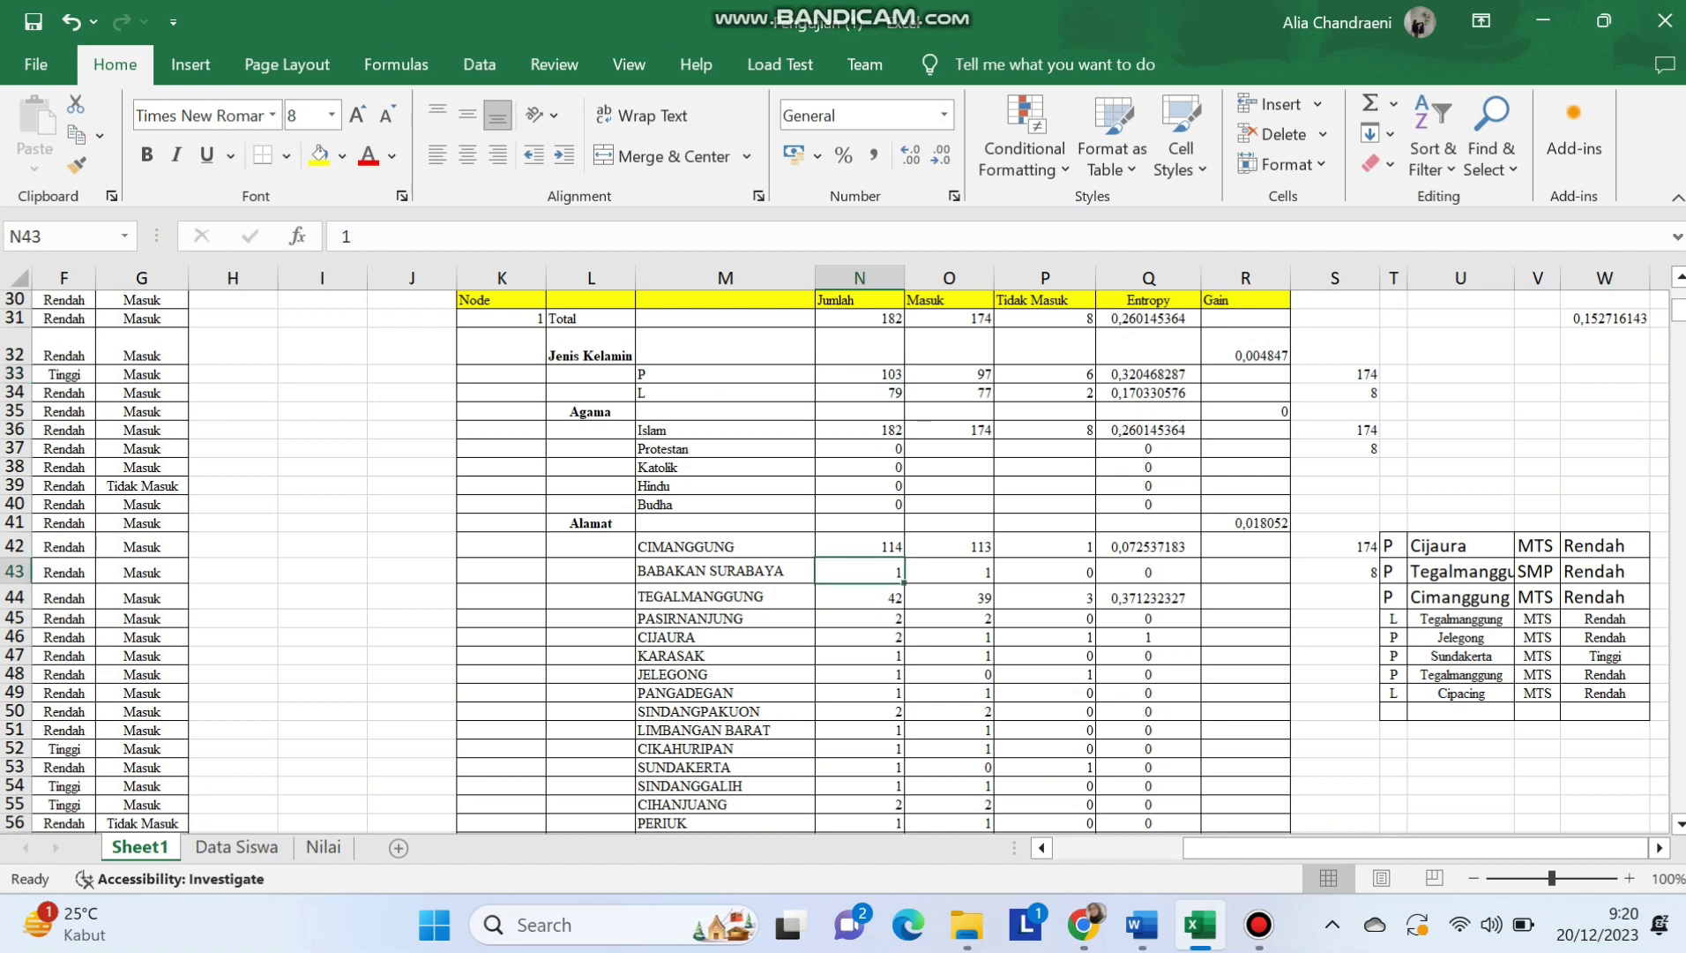
pyautogui.press('Up')
pyautogui.press('Up')
pyautogui.press('Up')
pyautogui.press('Up')
pyautogui.press('Up')
pyautogui.press('Up')
pyautogui.press('Up')
pyautogui.press('Up')
pyautogui.press('Up')
pyautogui.press('Up')
pyautogui.press('Up')
pyautogui.press('Up')
pyautogui.press('Up')
pyautogui.press('Up')
pyautogui.press('Up')
pyautogui.press('Up')
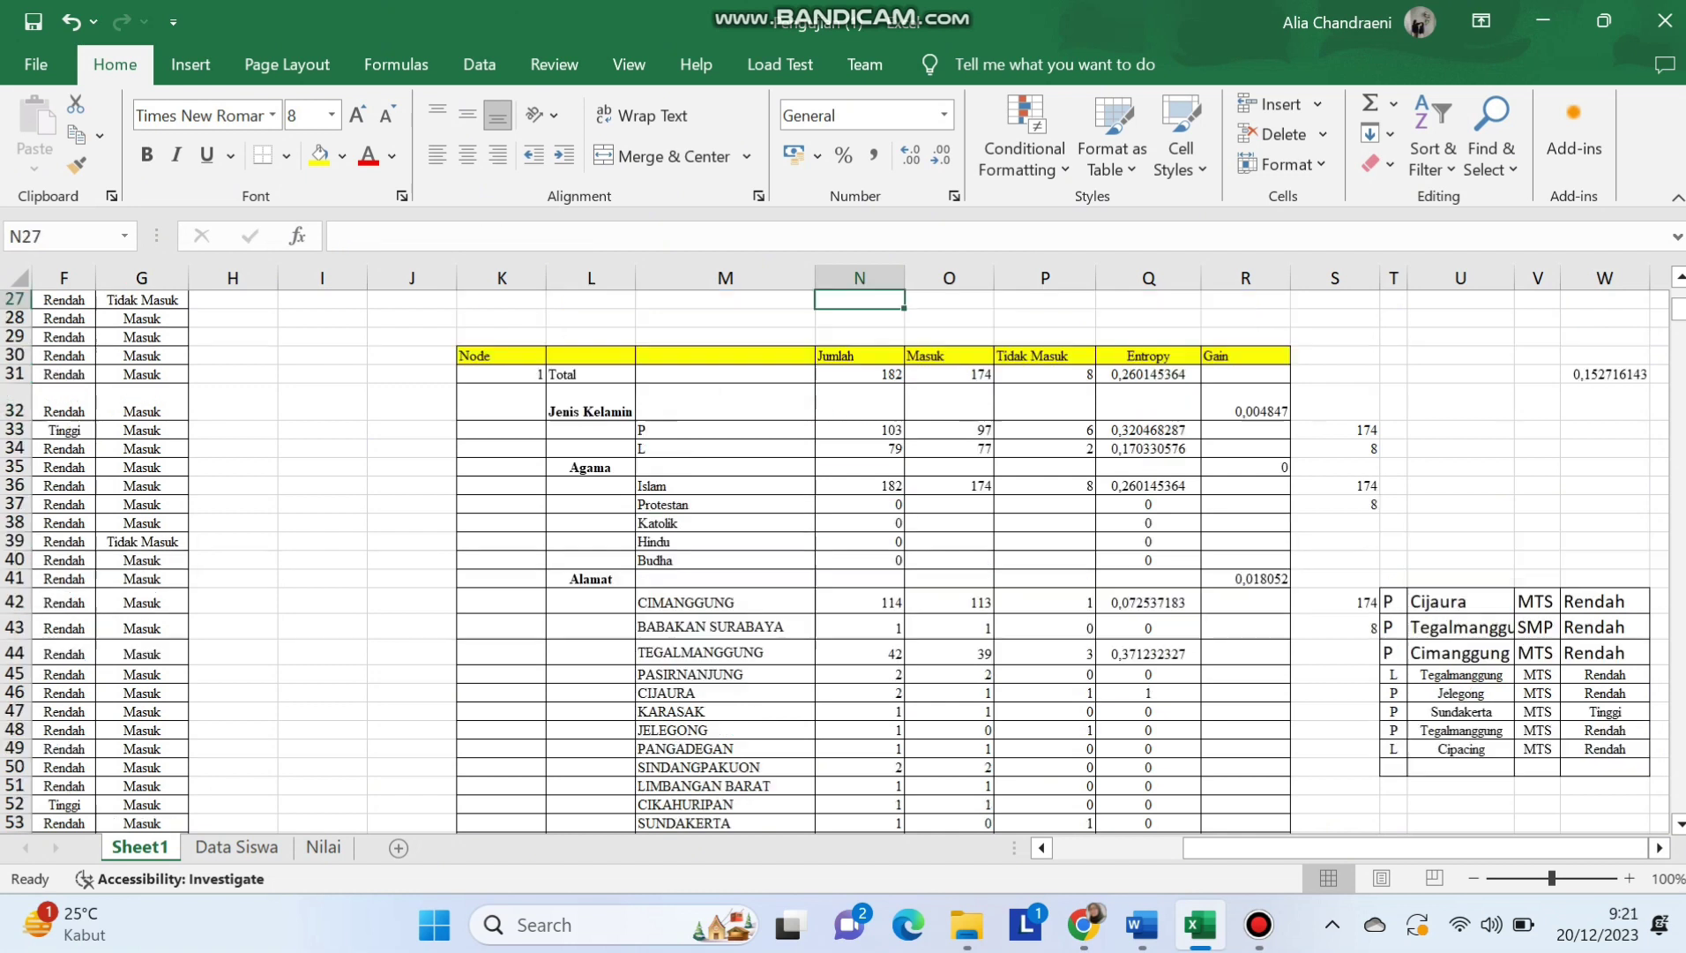
pyautogui.press('Up')
pyautogui.press('Up')
pyautogui.press('Up')
pyautogui.press('Up')
pyautogui.press('Up')
pyautogui.press('Up')
pyautogui.press('Up')
pyautogui.press('Up')
pyautogui.press('Up')
pyautogui.press('Up')
pyautogui.press('Up')
pyautogui.press('Up')
pyautogui.press('Up')
pyautogui.press('Up')
pyautogui.press('Up')
pyautogui.press('Up')
pyautogui.press('Up')
pyautogui.press('Up')
pyautogui.press('Up')
pyautogui.press('Up')
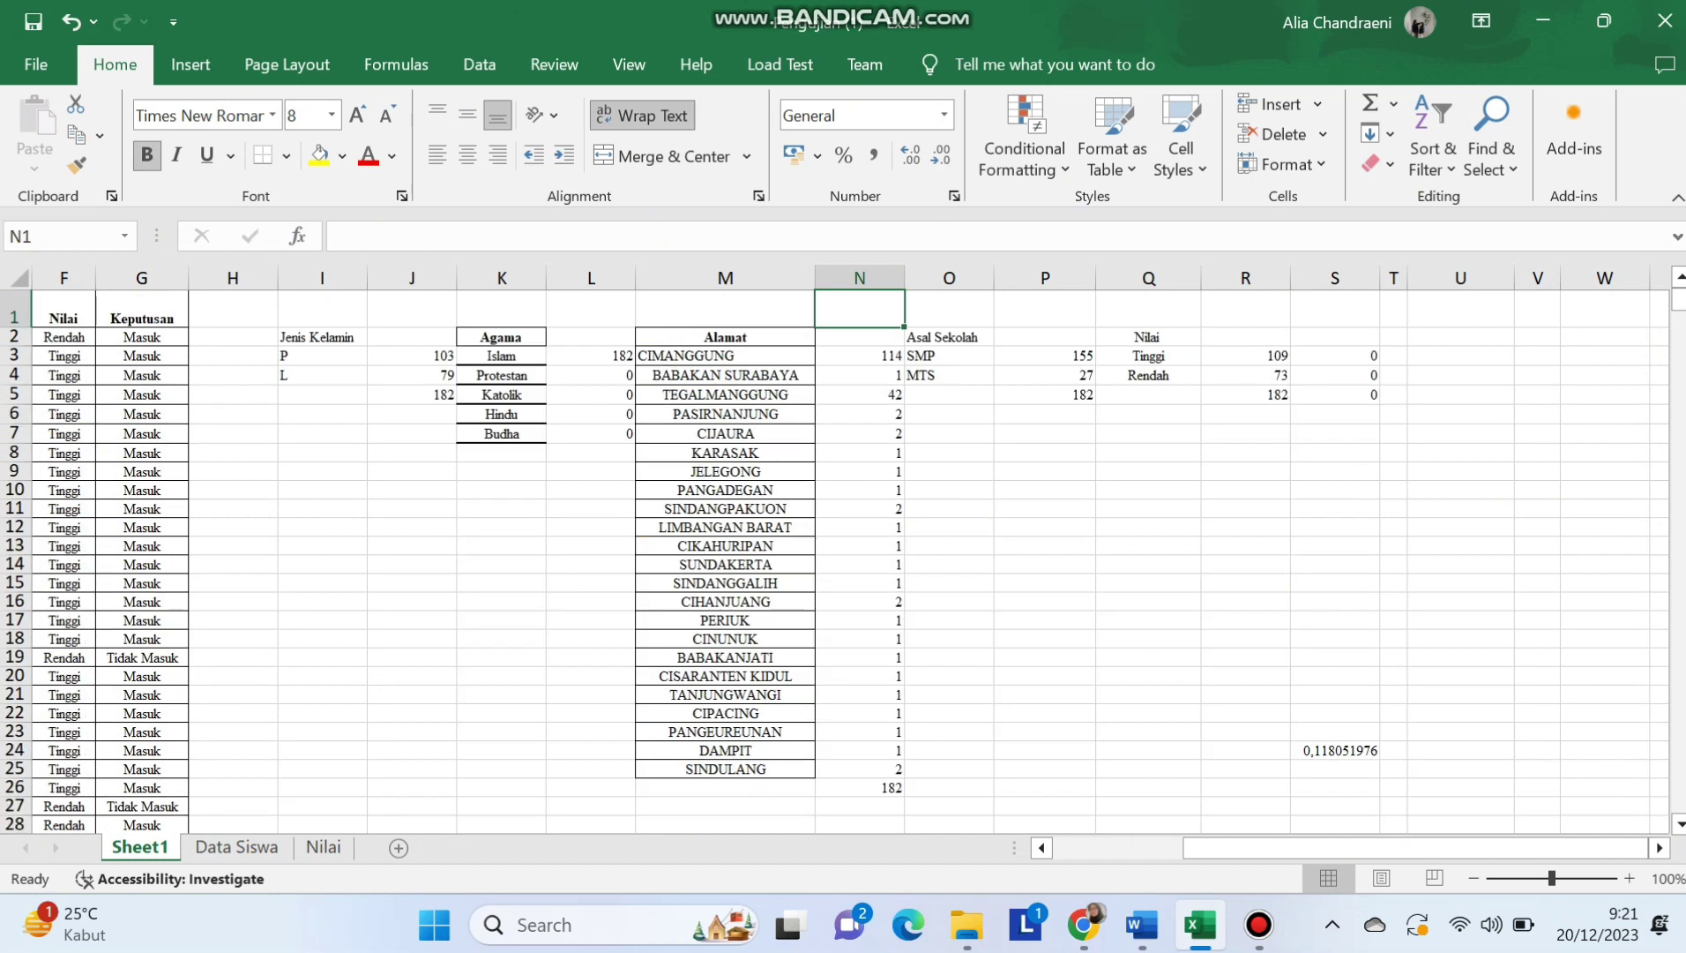
pyautogui.doubleClick(427, 355)
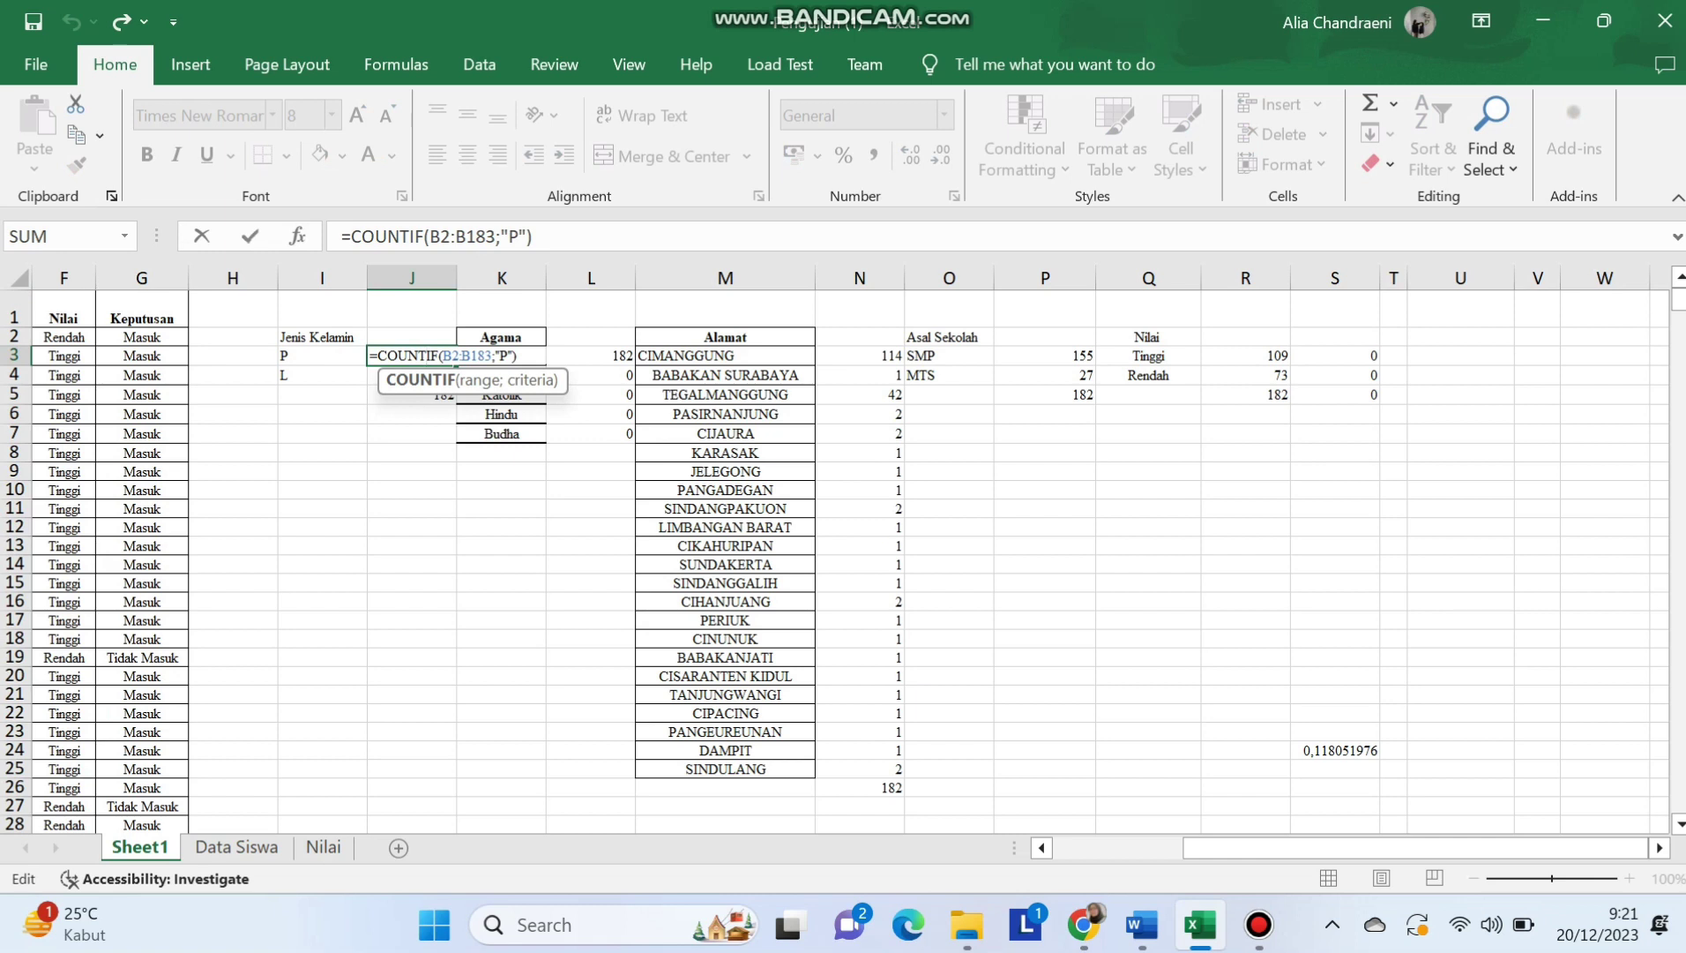
# Close the COUNTIF formula in J3 and look over the attribute summaries above the node table.
pyautogui.press('Escape')
pyautogui.press('Down')
pyautogui.press('Down')
pyautogui.press('Down')
pyautogui.press('Down')
pyautogui.press('Down')
pyautogui.press('Down')
pyautogui.press('Down')
pyautogui.press('Down')
pyautogui.press('Down')
pyautogui.press('Down')
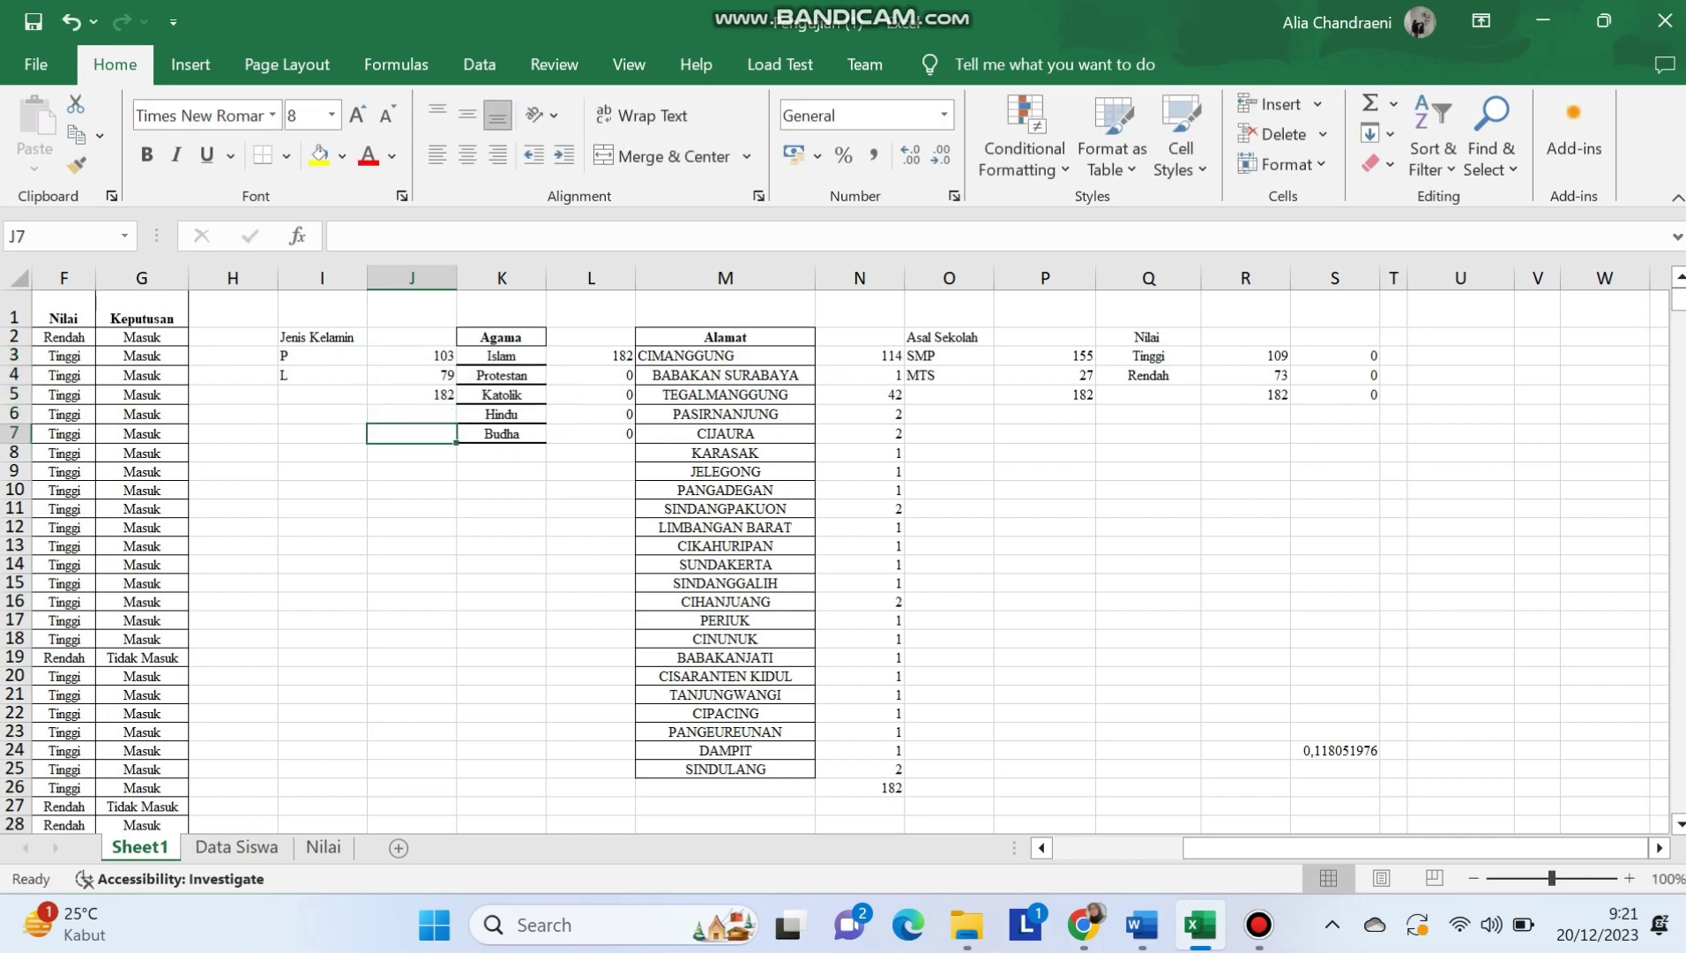
pyautogui.press('Right')
pyautogui.press('Right')
pyautogui.press('Right')
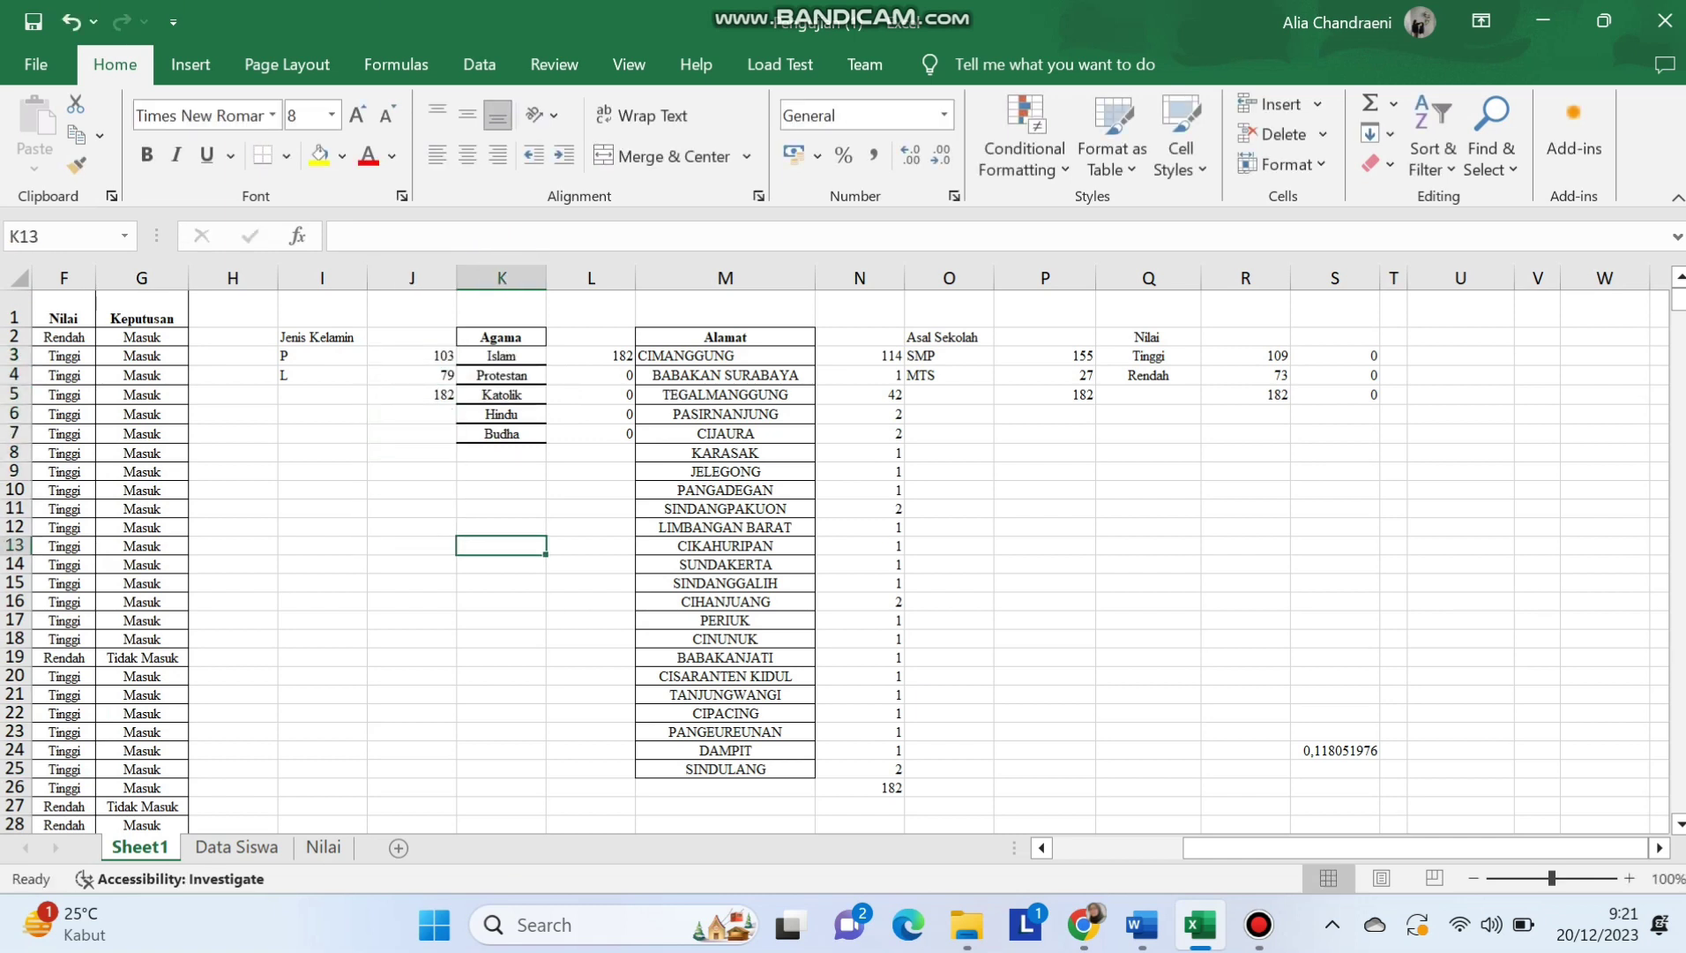
pyautogui.press('Right')
pyautogui.press('Right')
# Examine the Masuk counts in column O of the node table, from Total through the Alamat values in row 55.
pyautogui.press('Down')
pyautogui.press('Down')
pyautogui.press('Down')
pyautogui.press('Down')
pyautogui.press('Down')
pyautogui.press('Down')
pyautogui.press('Down')
pyautogui.press('Down')
pyautogui.press('Down')
pyautogui.press('Down')
pyautogui.press('Down')
pyautogui.press('Down')
pyautogui.press('Down')
pyautogui.press('Down')
pyautogui.press('Down')
pyautogui.press('Down')
pyautogui.press('Down')
pyautogui.press('Down')
pyautogui.press('Down')
pyautogui.press('Down')
pyautogui.press('Down')
pyautogui.press('Down')
pyautogui.press('Down')
pyautogui.press('Down')
pyautogui.press('Down')
pyautogui.press('Down')
pyautogui.press('Down')
pyautogui.press('Down')
pyautogui.press('Down')
pyautogui.press('Down')
pyautogui.press('Down')
pyautogui.press('Down')
pyautogui.press('Down')
pyautogui.press('Down')
pyautogui.press('Down')
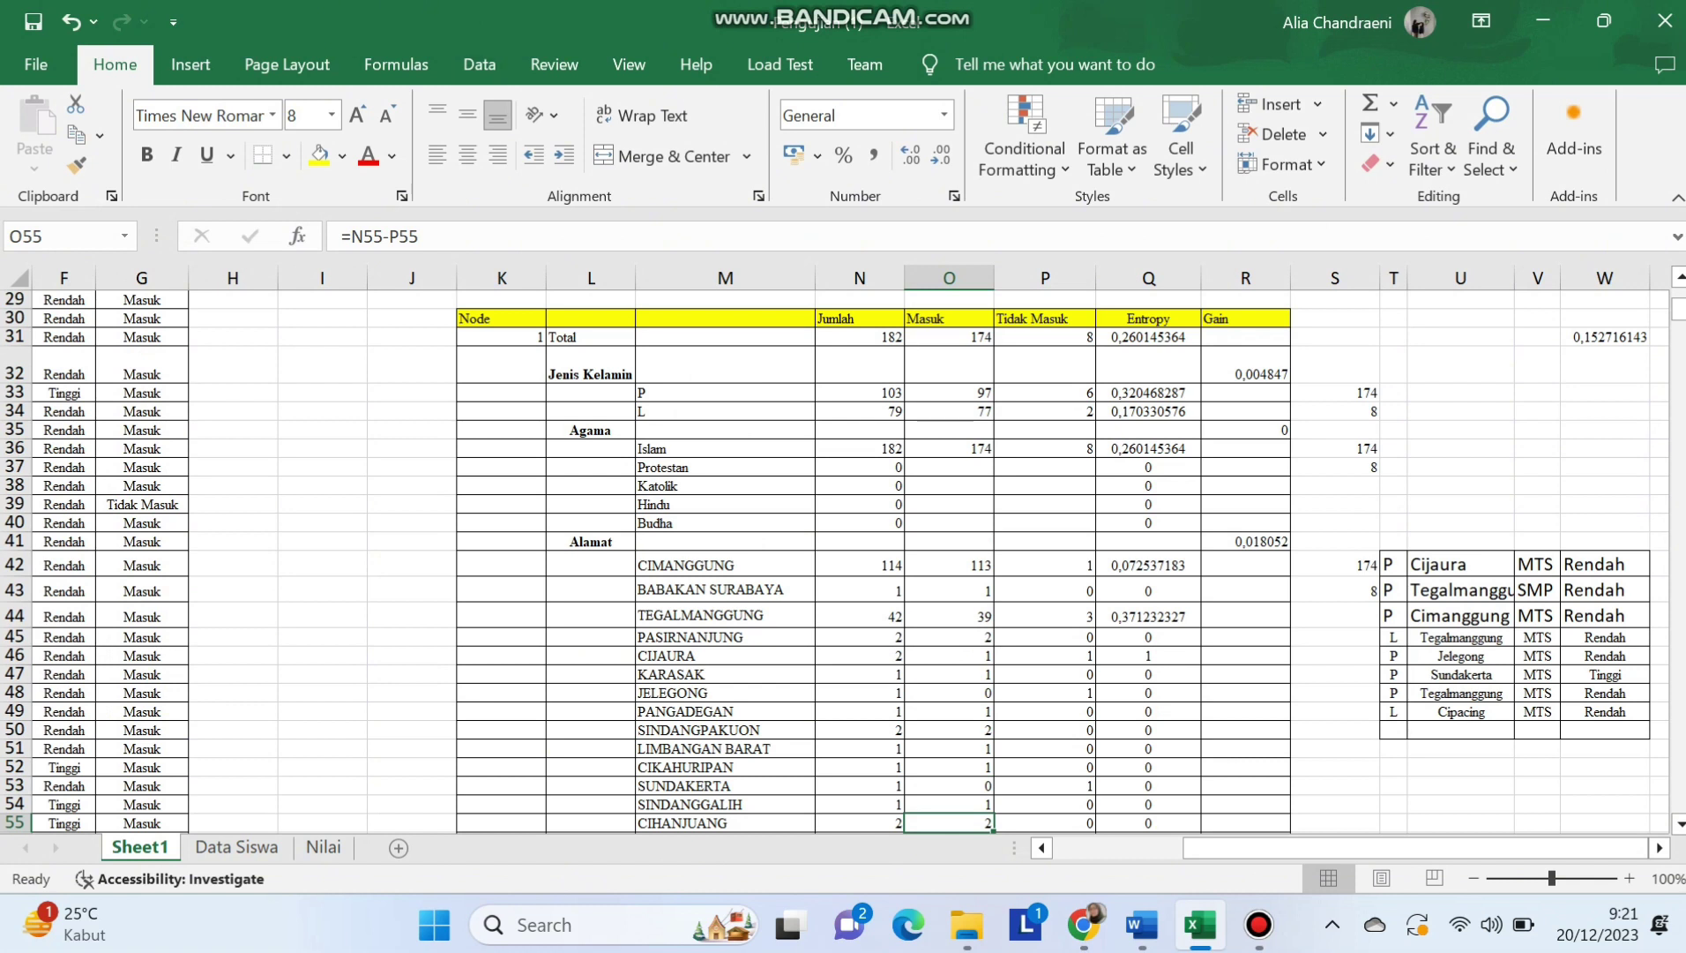
# Trace the Keputusan values from the Tidak Masuk entry in G39 up to the first student records, then across to the Siswa column.
pyautogui.click(142, 504)
pyautogui.press('Up')
pyautogui.press('Up')
pyautogui.press('Up')
pyautogui.press('Up')
pyautogui.press('Up')
pyautogui.press('Up')
pyautogui.press('Up')
pyautogui.press('Up')
pyautogui.press('Up')
pyautogui.press('Up')
pyautogui.press('Up')
pyautogui.press('Up')
pyautogui.press('Up')
pyautogui.press('Up')
pyautogui.press('Up')
pyautogui.press('Up')
pyautogui.press('Up')
pyautogui.press('Up')
pyautogui.press('Up')
pyautogui.press('Up')
pyautogui.press('Up')
pyautogui.press('Up')
pyautogui.press('Up')
pyautogui.press('Up')
pyautogui.press('Left')
pyautogui.press('Left')
pyautogui.press('Left')
pyautogui.press('Left')
pyautogui.press('Left')
pyautogui.press('Up')
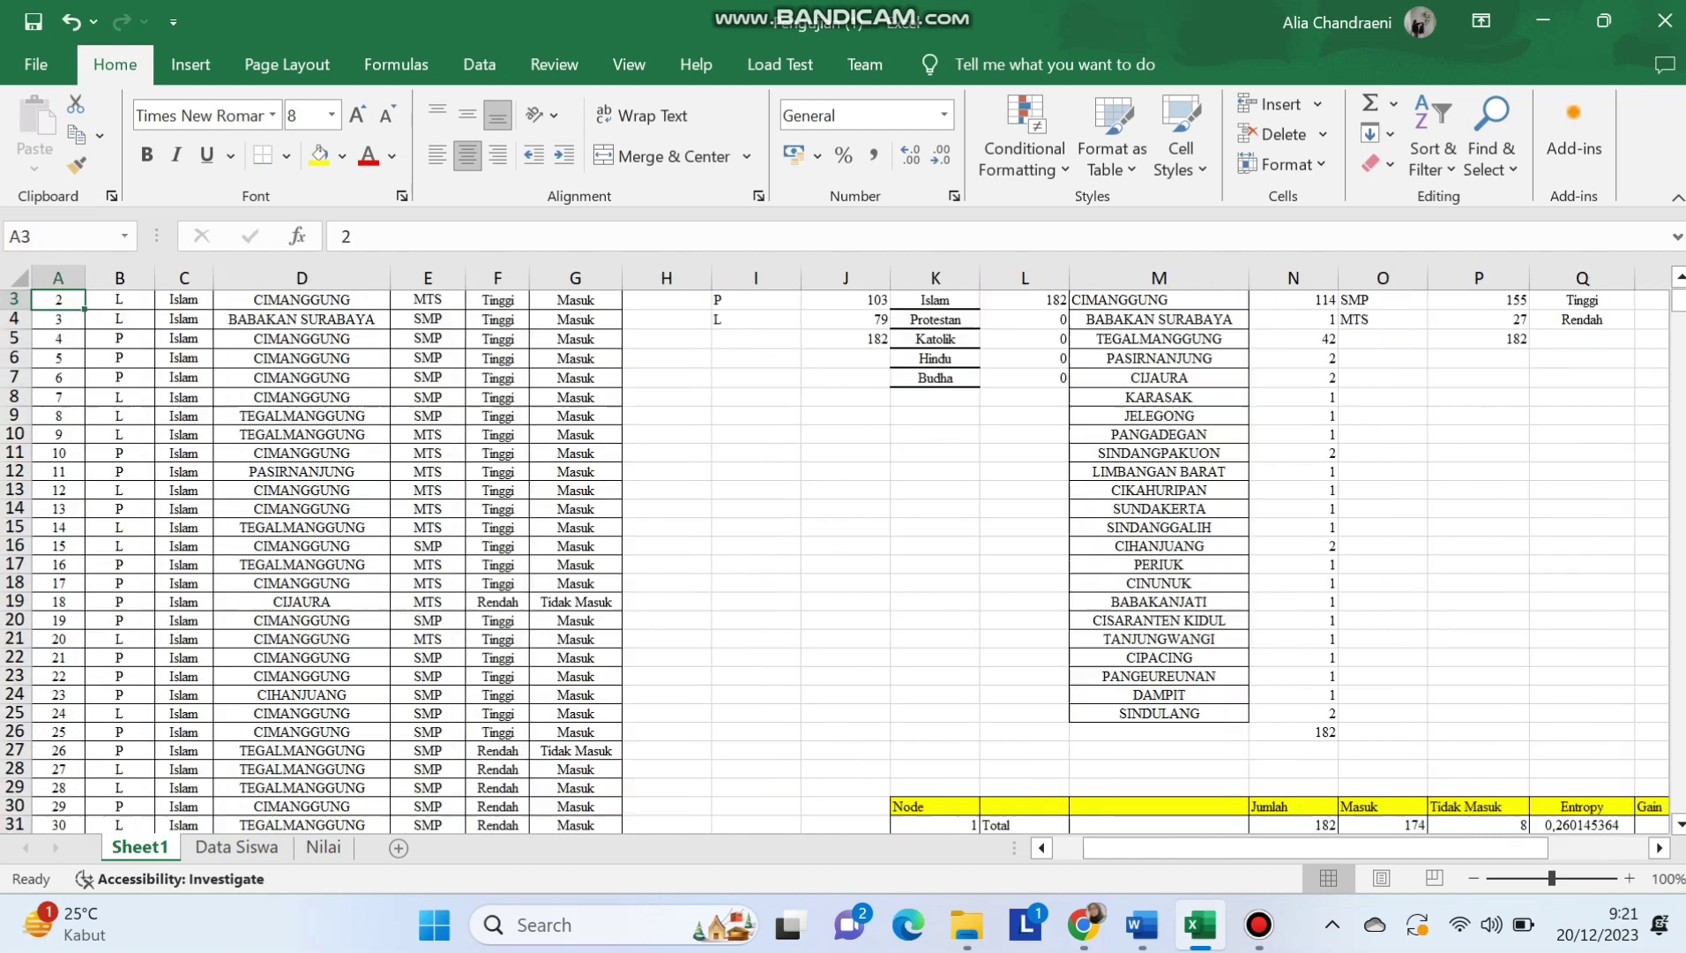
# Review the student data headings in row 1, from Siswa through Jenis Kelamin, Agama, Alamat, Asal Sekolah, Nilai and Keputusan.
pyautogui.press('Up')
pyautogui.press('Right')
pyautogui.press('Right')
pyautogui.press('Right')
pyautogui.press('Right')
pyautogui.press('Right')
pyautogui.press('Right')
pyautogui.press('Right')
pyautogui.press('Right')
pyautogui.press('Right')
pyautogui.press('Right')
pyautogui.press('Right')
pyautogui.press('Right')
pyautogui.press('Left')
pyautogui.press('Left')
pyautogui.press('Left')
pyautogui.press('Left')
pyautogui.press('Left')
pyautogui.press('Left')
pyautogui.press('Left')
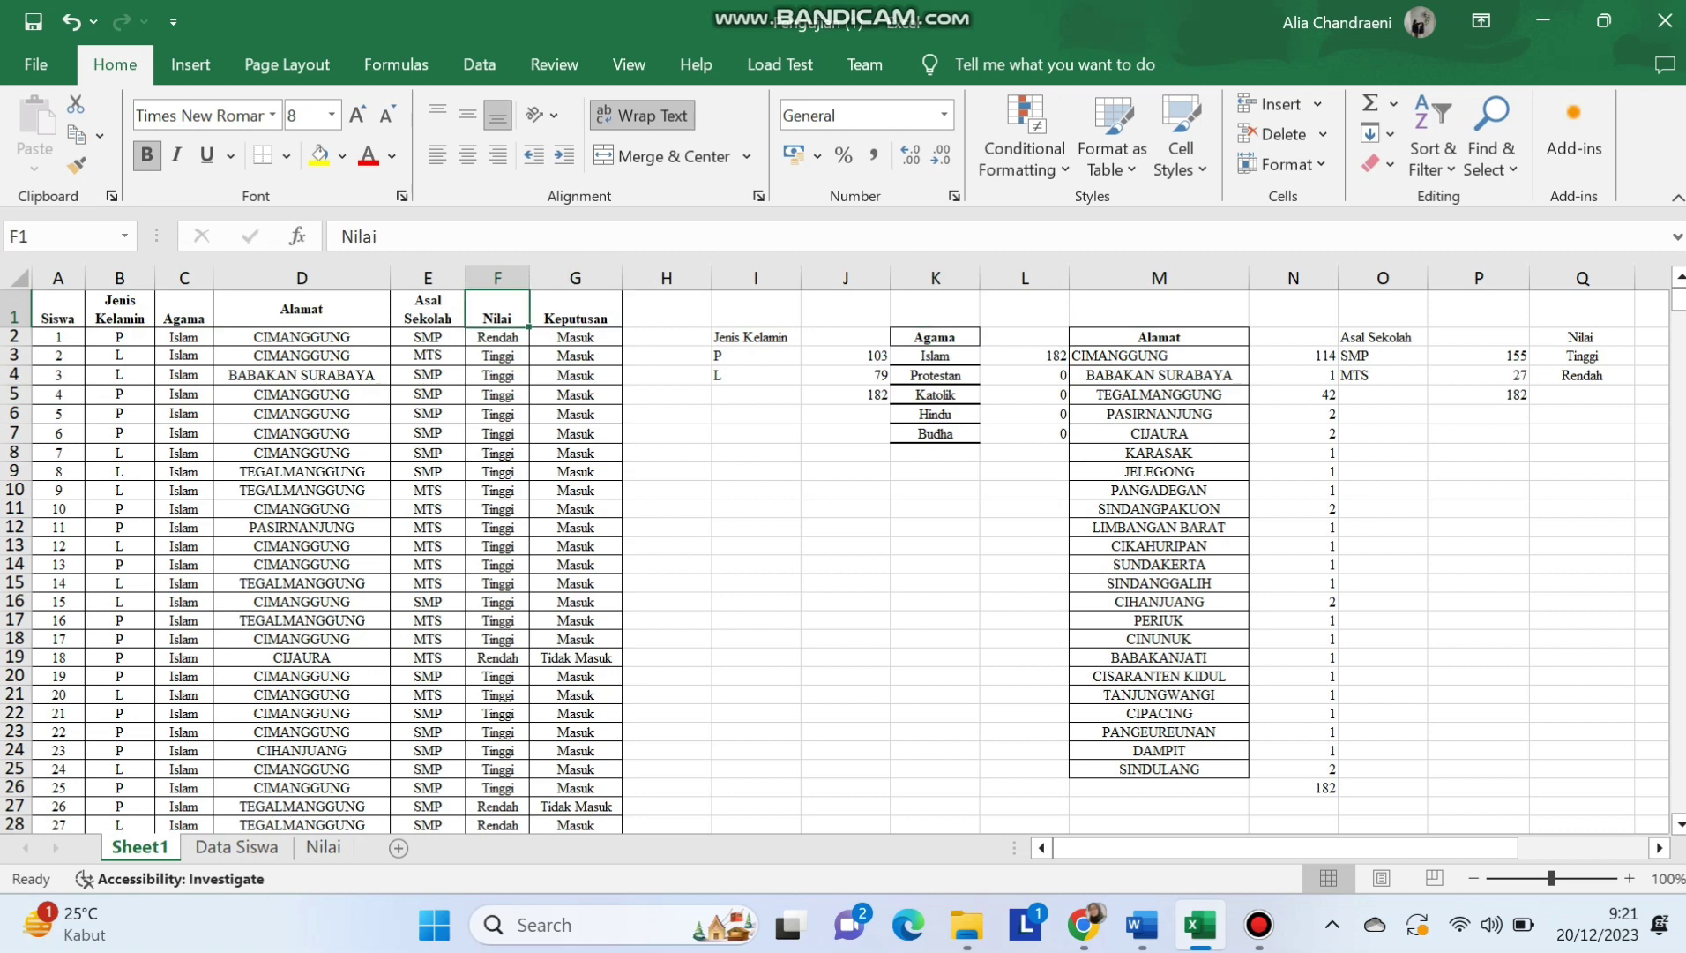
# Trace the Keputusan values in column G from the heading down through the student records to row 57.
pyautogui.press('Right')
pyautogui.press('Down')
pyautogui.press('Down')
pyautogui.press('Down')
pyautogui.press('Down')
pyautogui.press('Down')
pyautogui.press('Down')
pyautogui.press('Down')
pyautogui.press('Down')
pyautogui.press('Down')
pyautogui.press('Down')
pyautogui.press('Down')
pyautogui.press('Down')
pyautogui.press('Down')
pyautogui.press('Down')
pyautogui.press('Down')
pyautogui.press('Down')
pyautogui.press('Down')
pyautogui.press('Down')
pyautogui.press('Down')
pyautogui.press('Down')
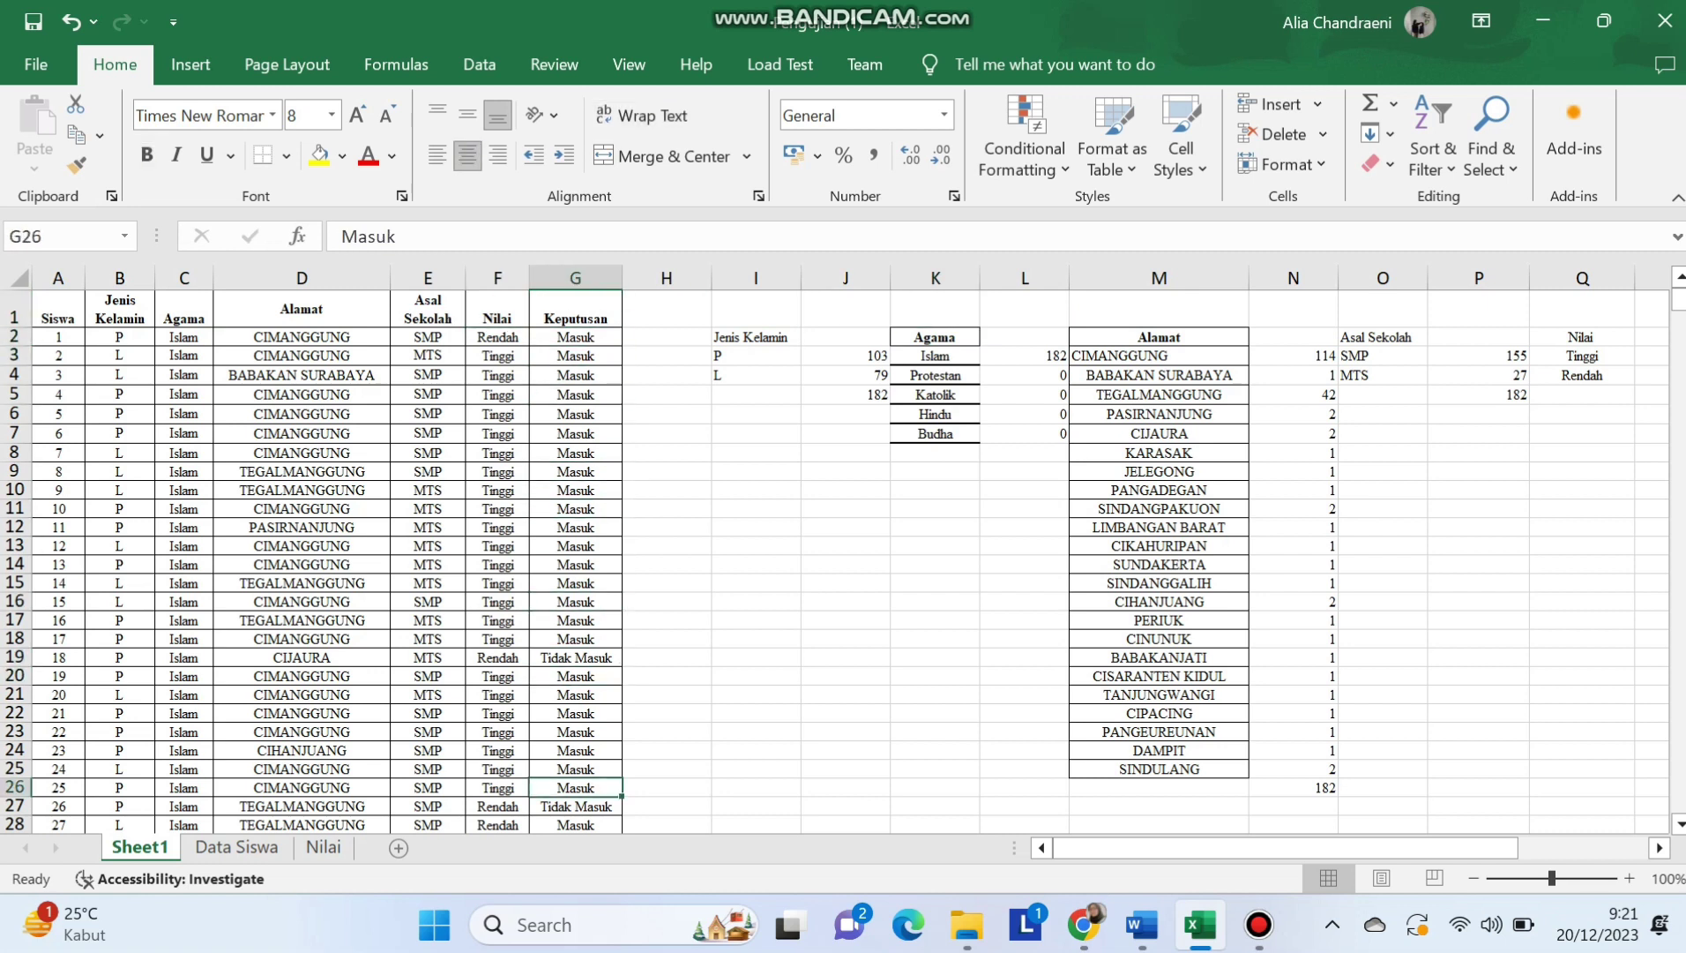
pyautogui.press('Down')
pyautogui.press('Down')
pyautogui.press('Down')
pyautogui.press('Down')
pyautogui.press('Down')
pyautogui.press('Down')
pyautogui.press('Down')
pyautogui.press('Down')
pyautogui.press('Down')
pyautogui.press('Down')
pyautogui.press('Down')
pyautogui.press('Down')
pyautogui.press('Down')
pyautogui.press('Down')
pyautogui.press('Down')
pyautogui.press('Down')
pyautogui.press('Down')
pyautogui.press('Down')
pyautogui.press('Down')
pyautogui.press('Down')
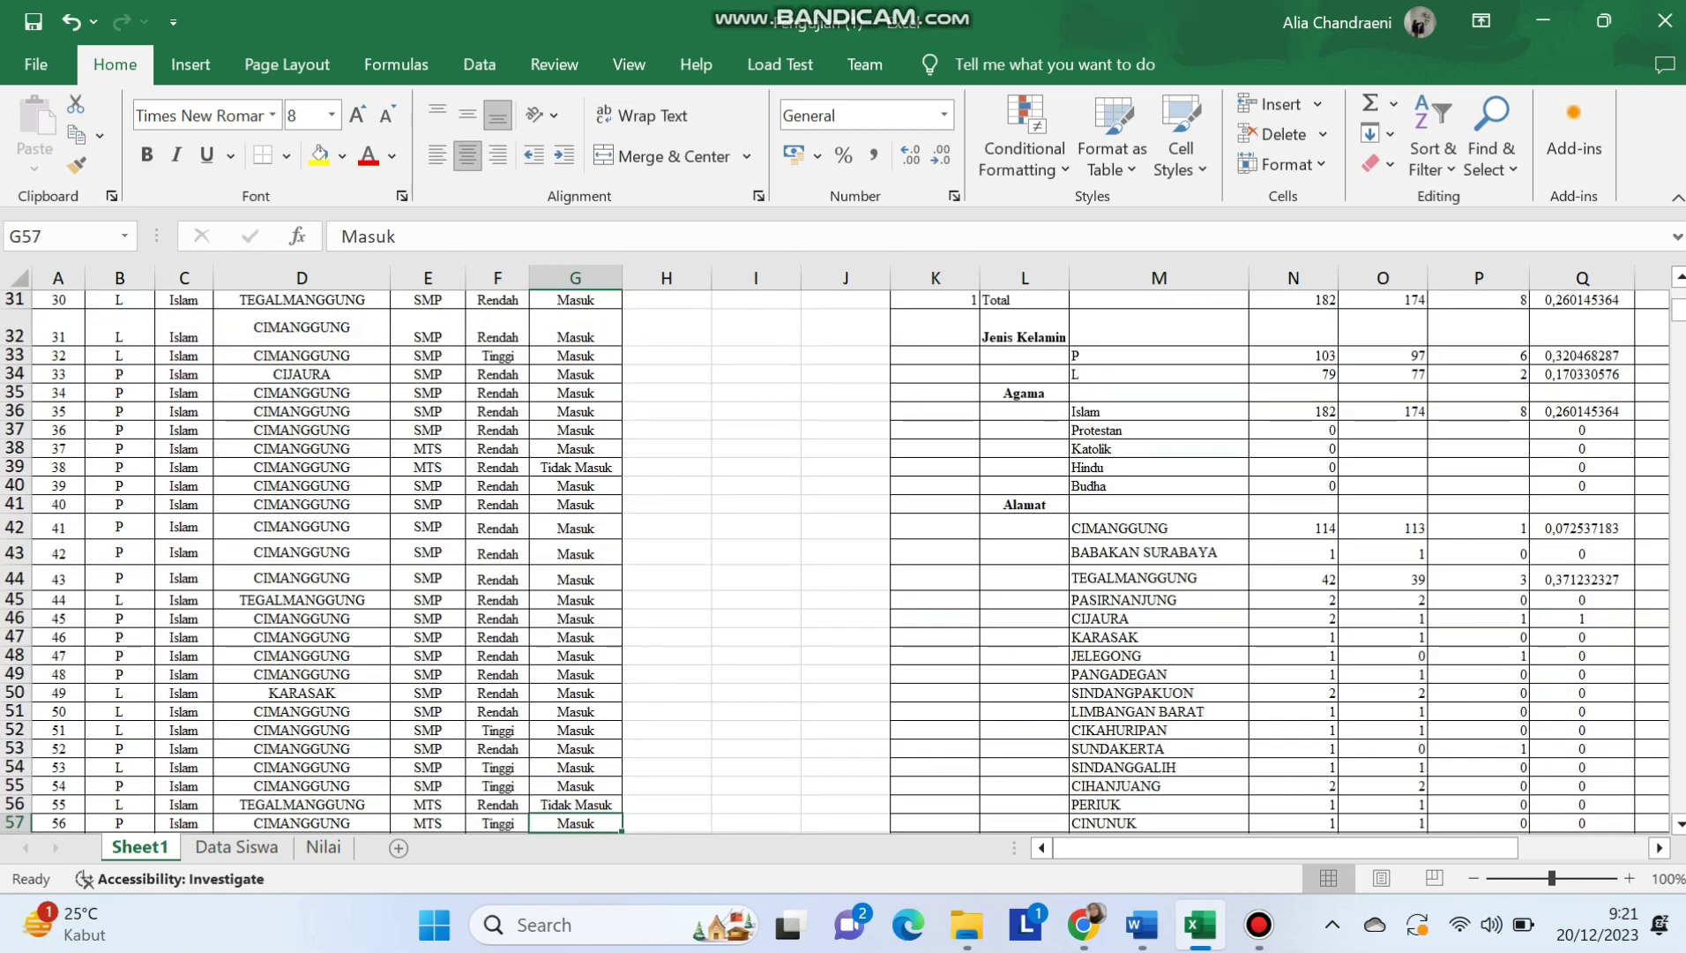
# Move across from the Keputusan column and up to column V, bringing the node table's Entropy and Gain columns into view.
pyautogui.press('Right')
pyautogui.press('Right')
pyautogui.press('Right')
pyautogui.press('Right')
pyautogui.press('Right')
pyautogui.press('Right')
pyautogui.press('Right')
pyautogui.press('Right')
pyautogui.press('Right')
pyautogui.press('Right')
pyautogui.press('Right')
pyautogui.press('Right')
pyautogui.press('Right')
pyautogui.press('Right')
pyautogui.press('Right')
pyautogui.press('Up')
pyautogui.press('Up')
pyautogui.press('Up')
pyautogui.press('Up')
pyautogui.press('Up')
pyautogui.press('Up')
pyautogui.press('Up')
pyautogui.press('Up')
pyautogui.press('Up')
pyautogui.press('Up')
pyautogui.press('Up')
pyautogui.press('Up')
pyautogui.press('Up')
pyautogui.press('Up')
pyautogui.press('Up')
pyautogui.press('Up')
pyautogui.press('Up')
pyautogui.press('Up')
pyautogui.press('Up')
pyautogui.press('Up')
pyautogui.press('Up')
pyautogui.press('Up')
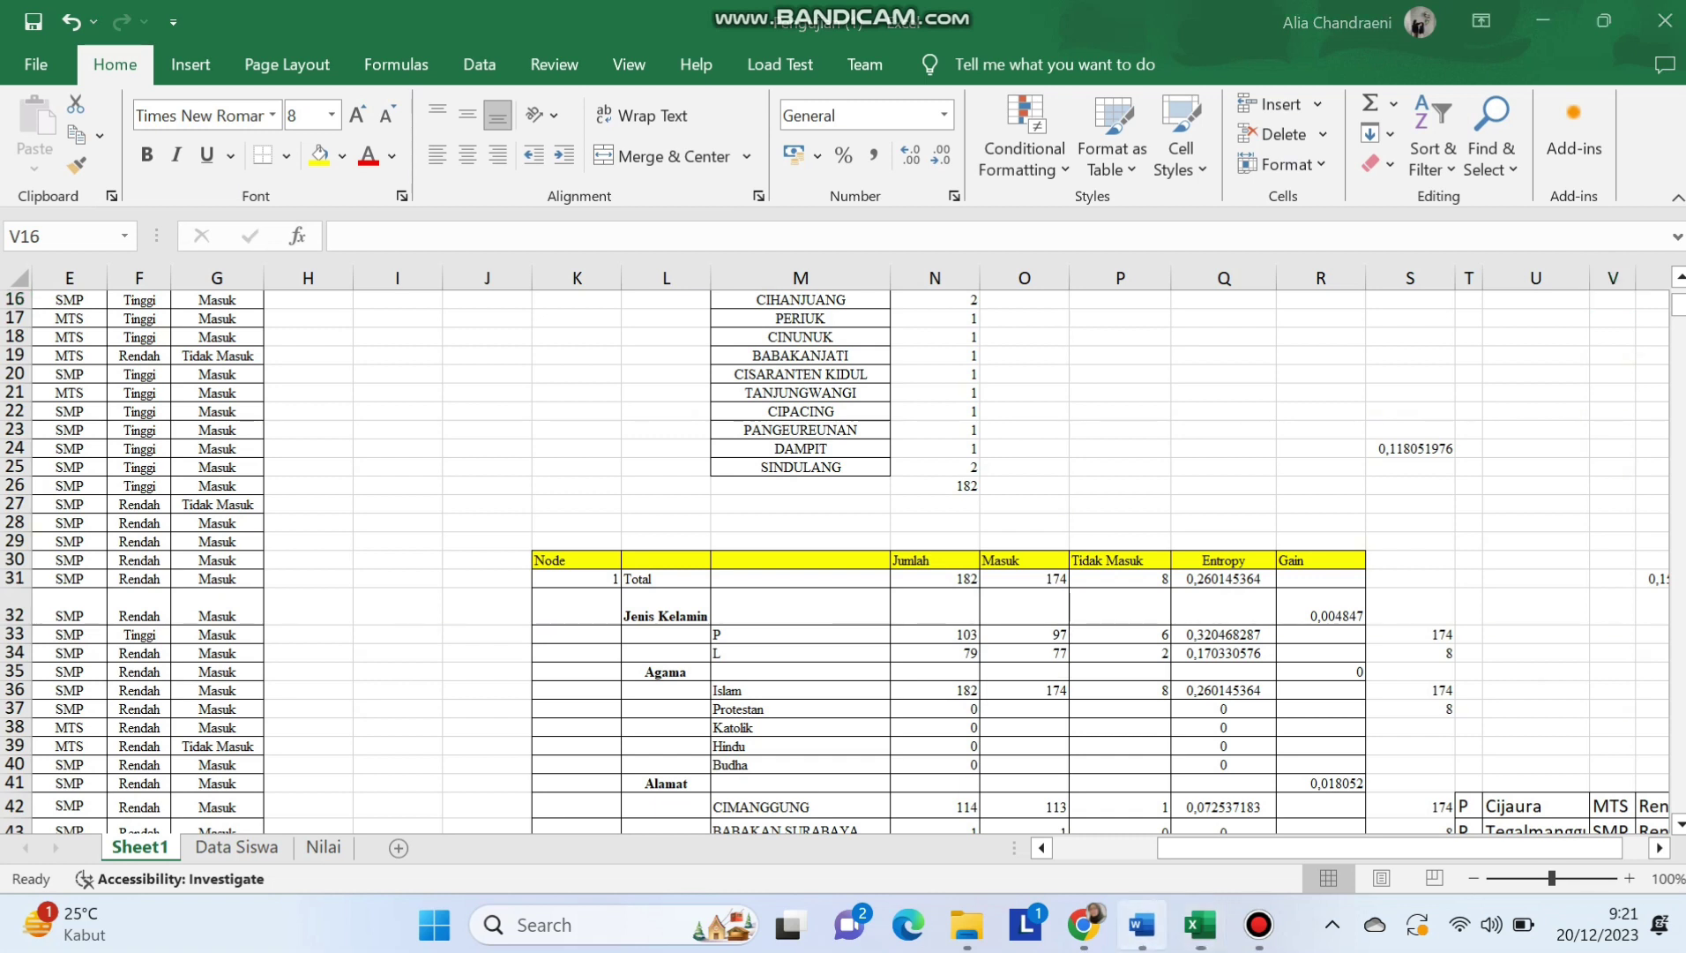
# Switch to the Word document and examine the Entropy and Gain formulas with their explanations.
pyautogui.click(1142, 924)
pyautogui.click(758, 379)
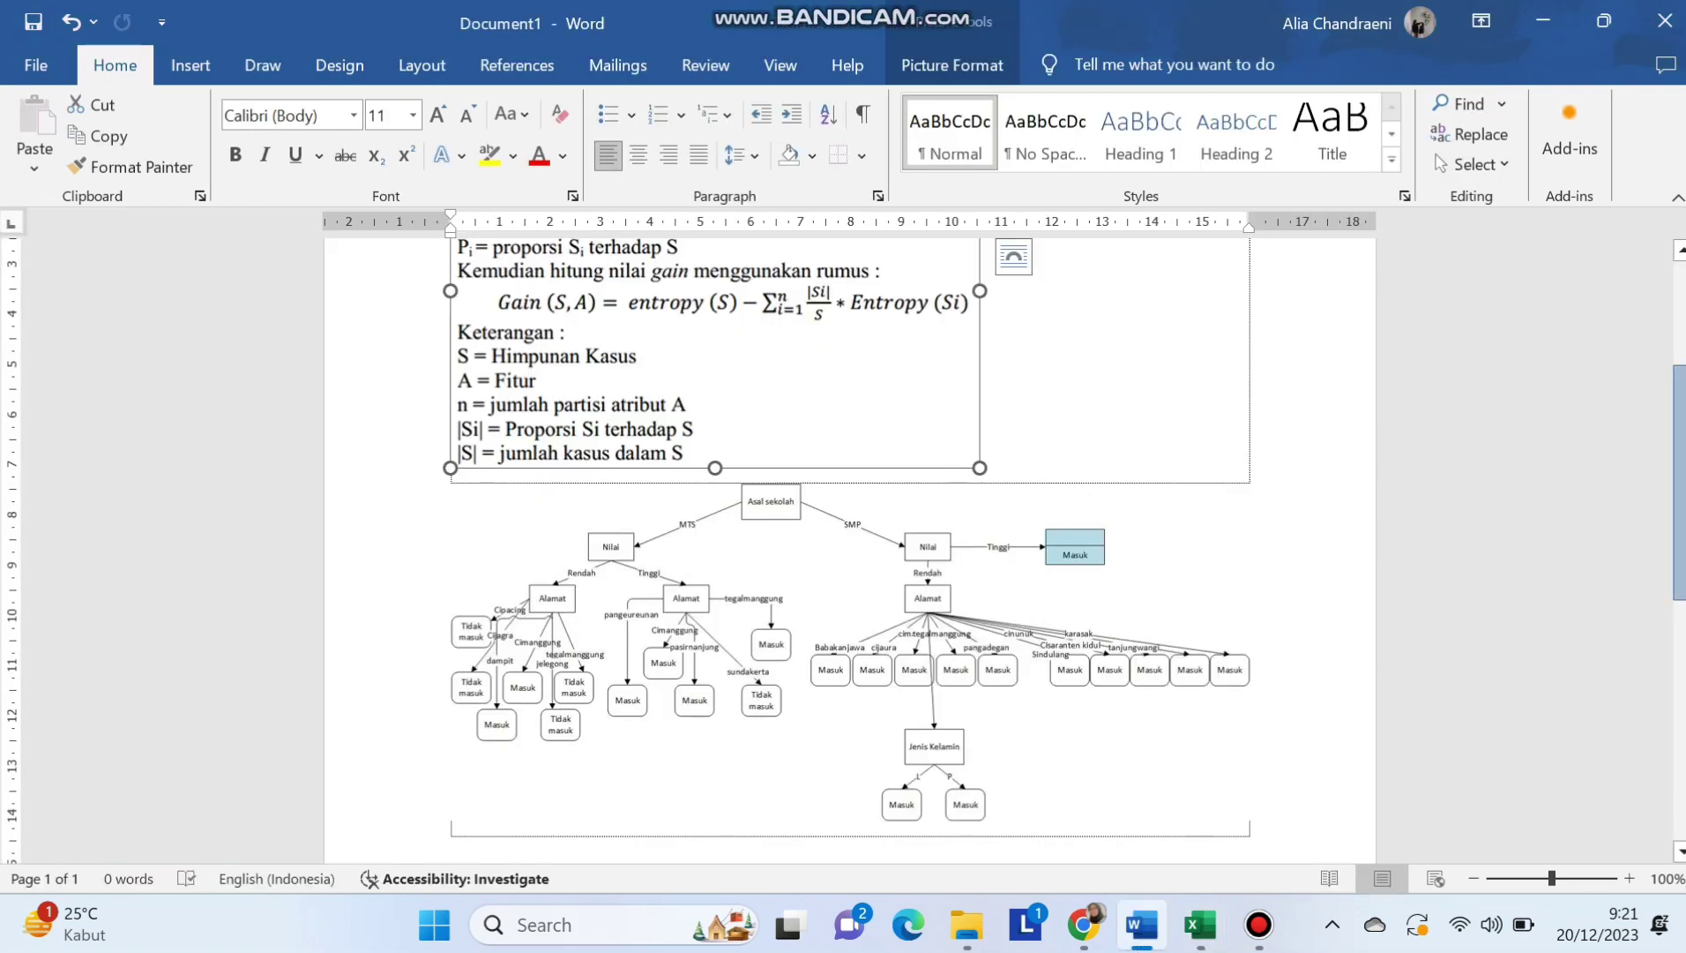
pyautogui.scroll(3, 759, 379)
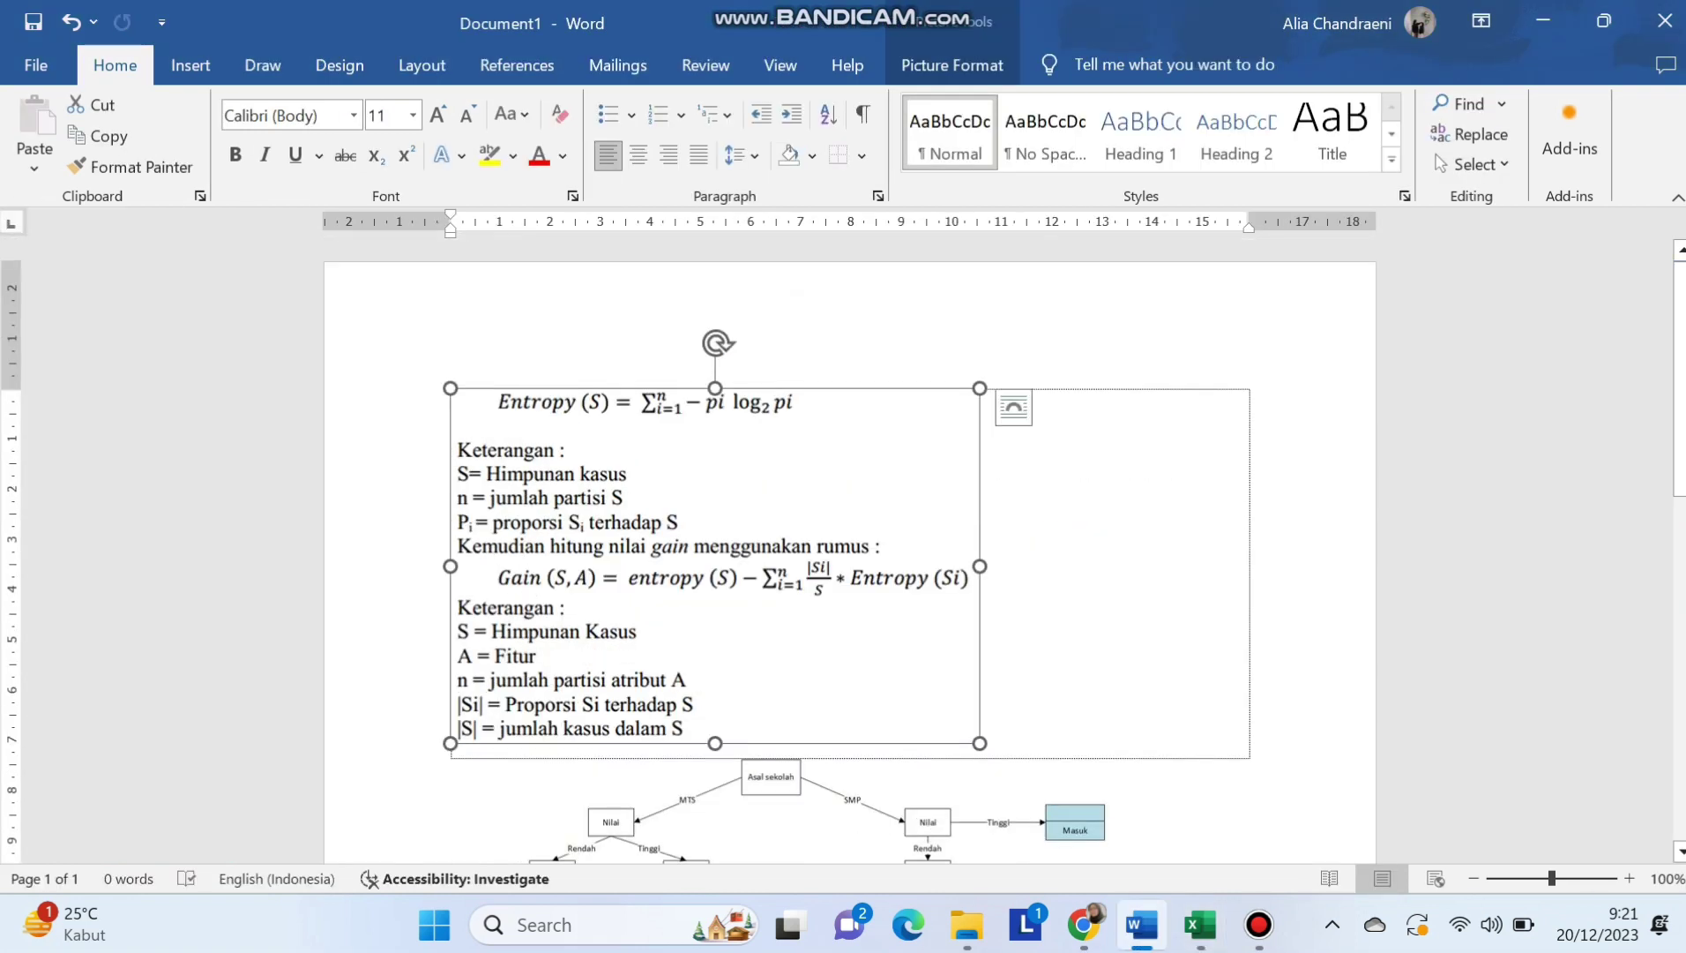
pyautogui.click(715, 565)
pyautogui.click(715, 564)
pyautogui.click(997, 732)
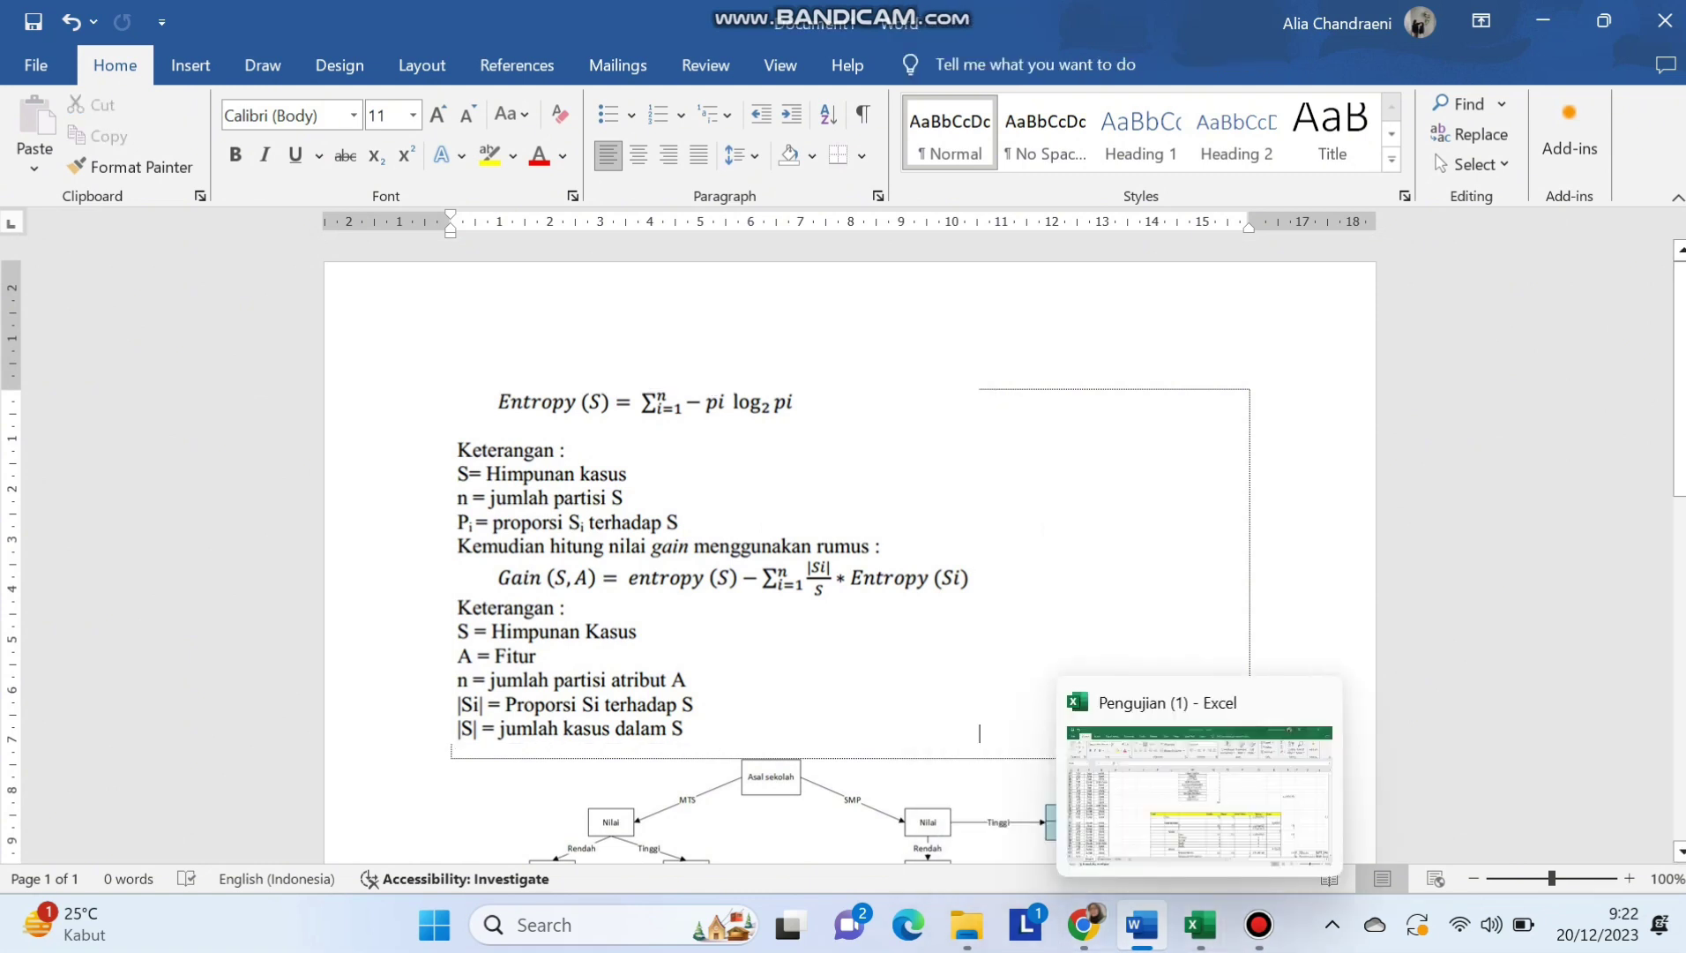
# Return to the Excel workbook, check the Total entropy formula in Q31, and widen the Entropy column.
pyautogui.click(1200, 925)
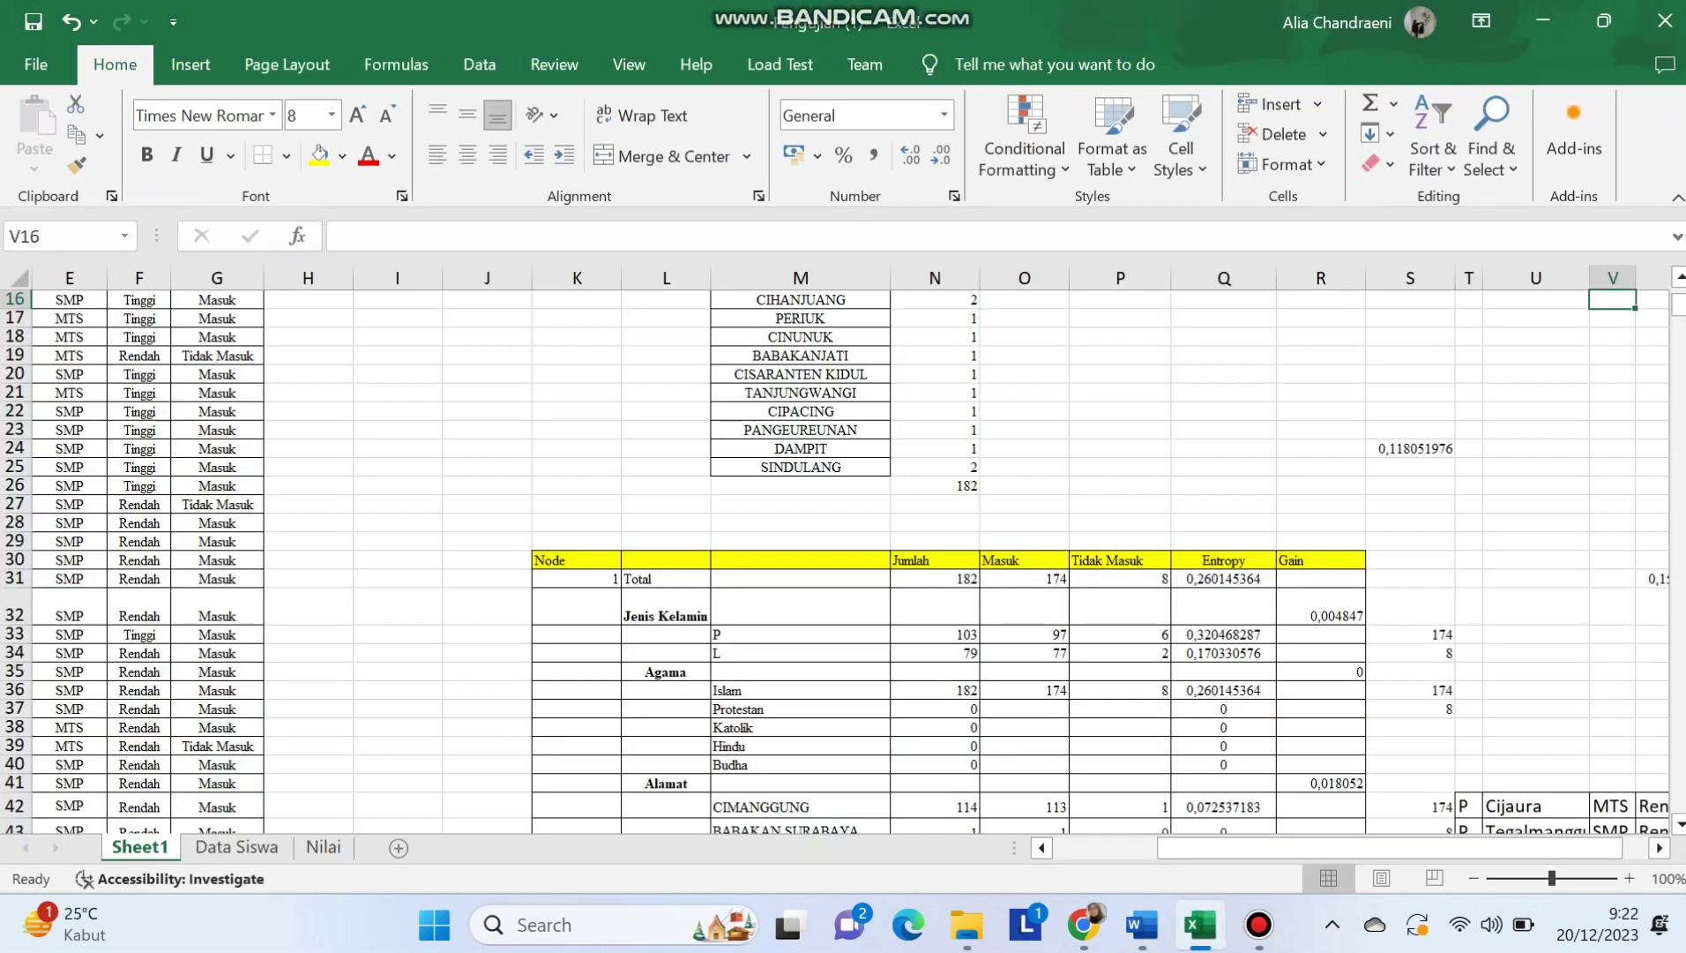
pyautogui.doubleClick(1207, 578)
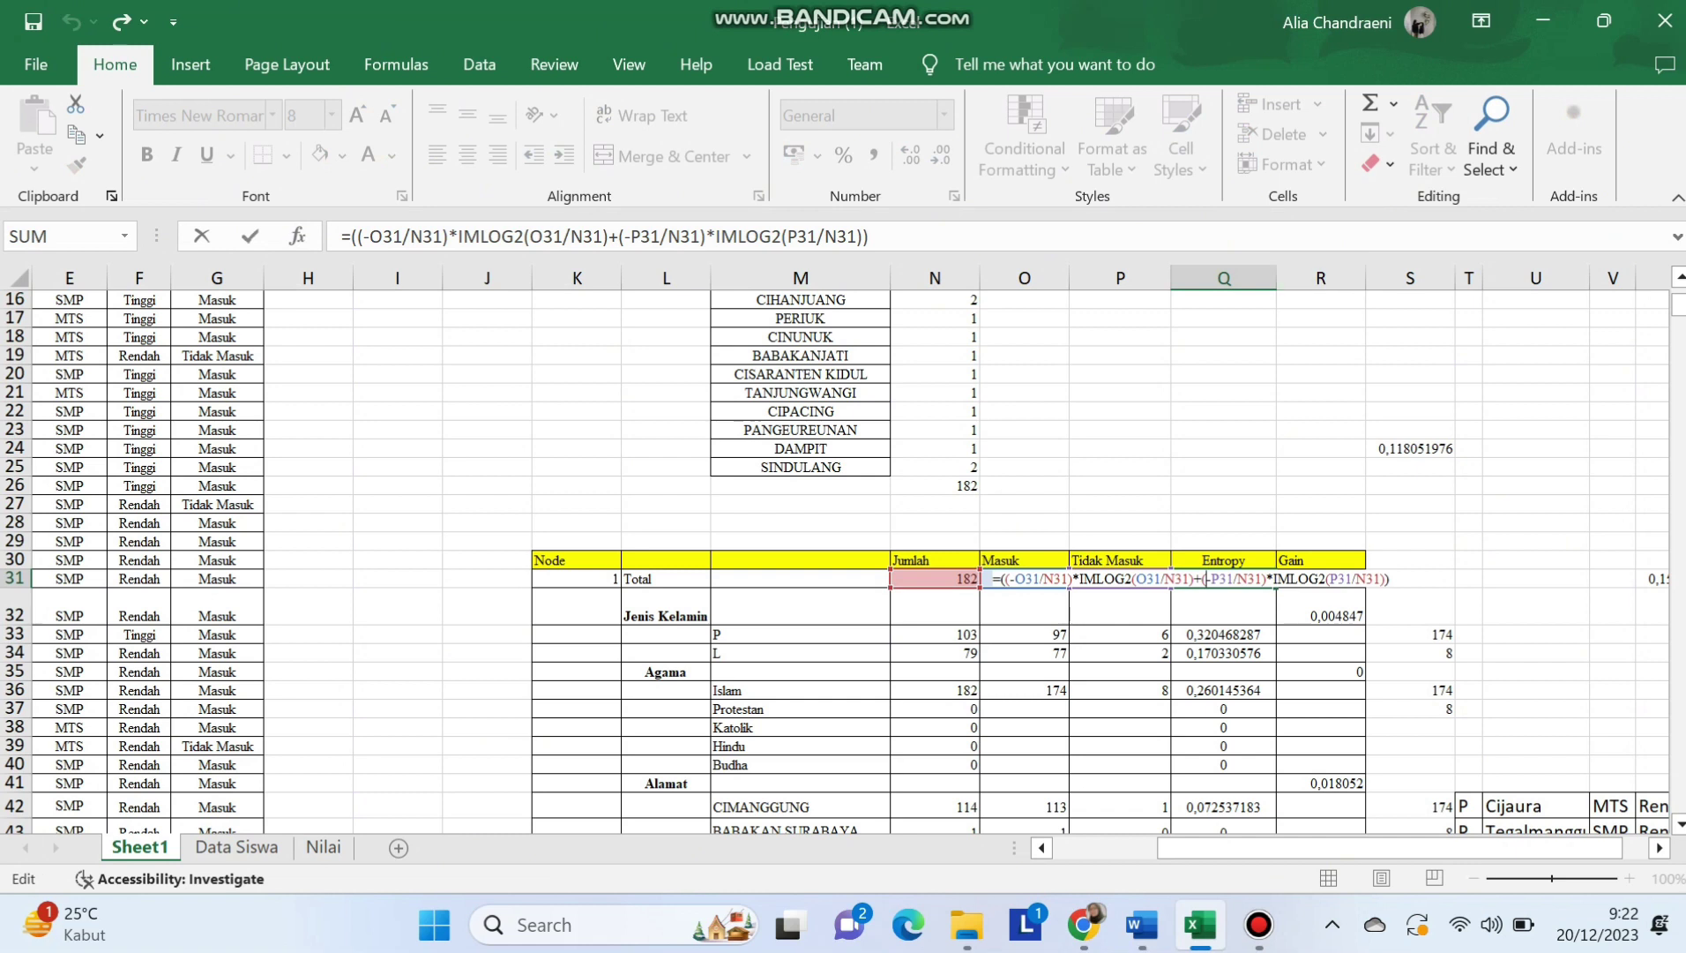
pyautogui.press('Return')
pyautogui.moveTo(1277, 278); pyautogui.dragTo(1433, 278)
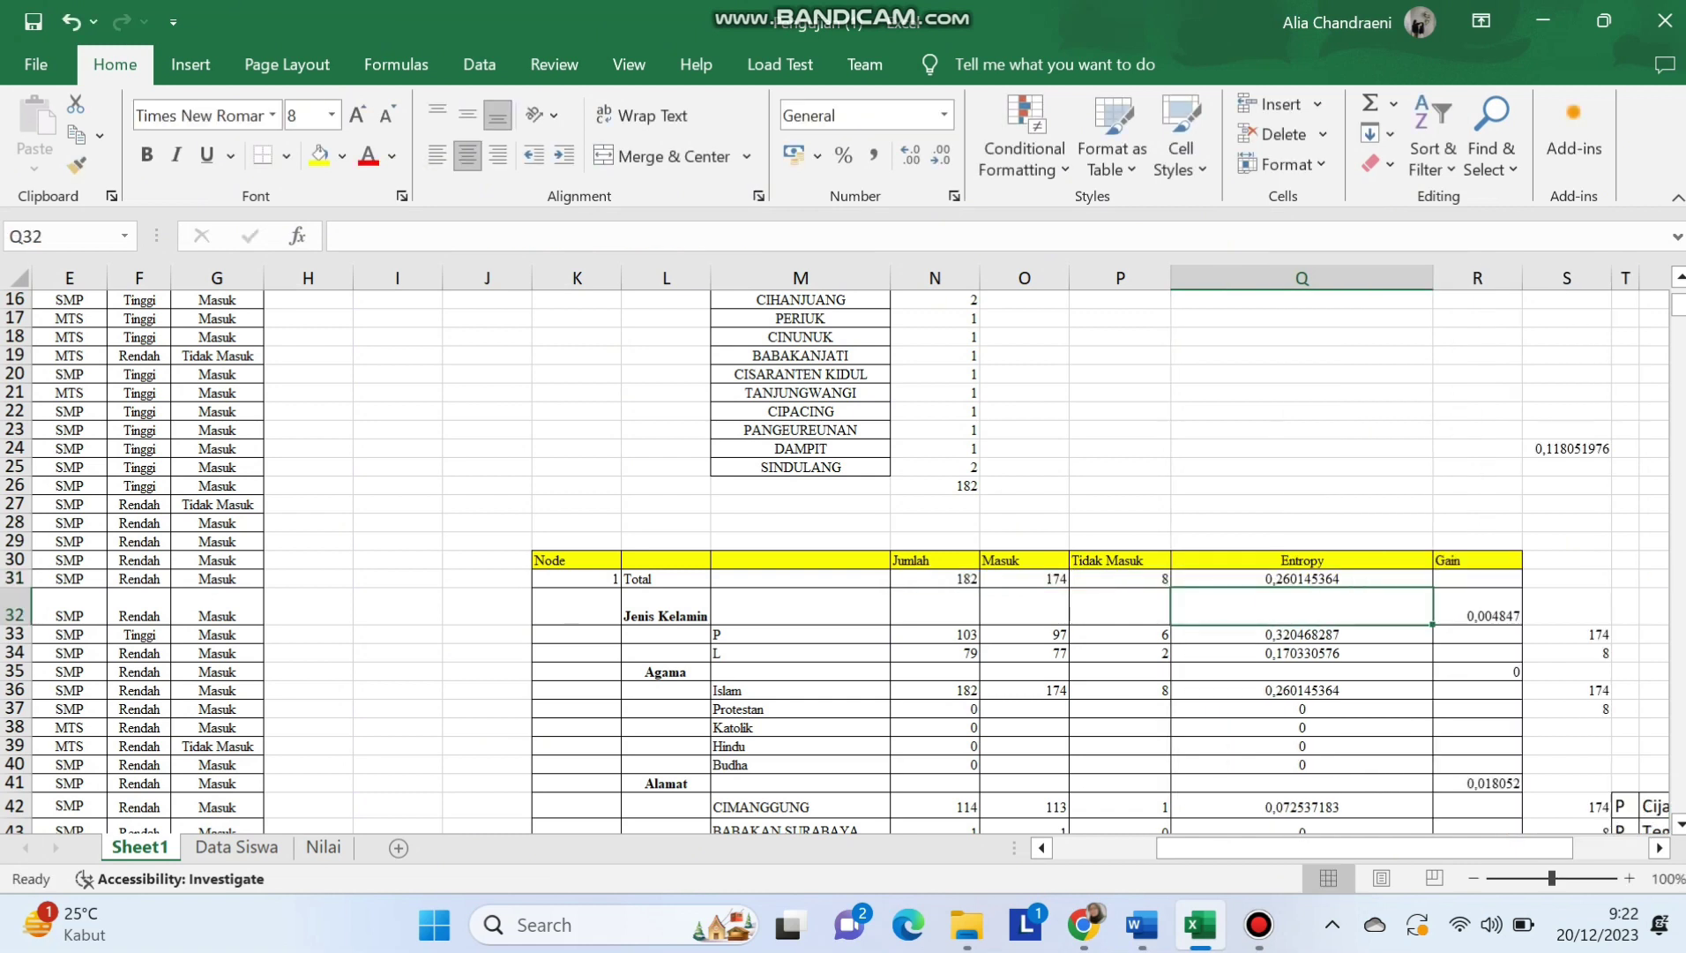
# Examine the Total row's IMLOG2 entropy formula in Q31 and close it without changes.
pyautogui.press('Up')
pyautogui.press('Up')
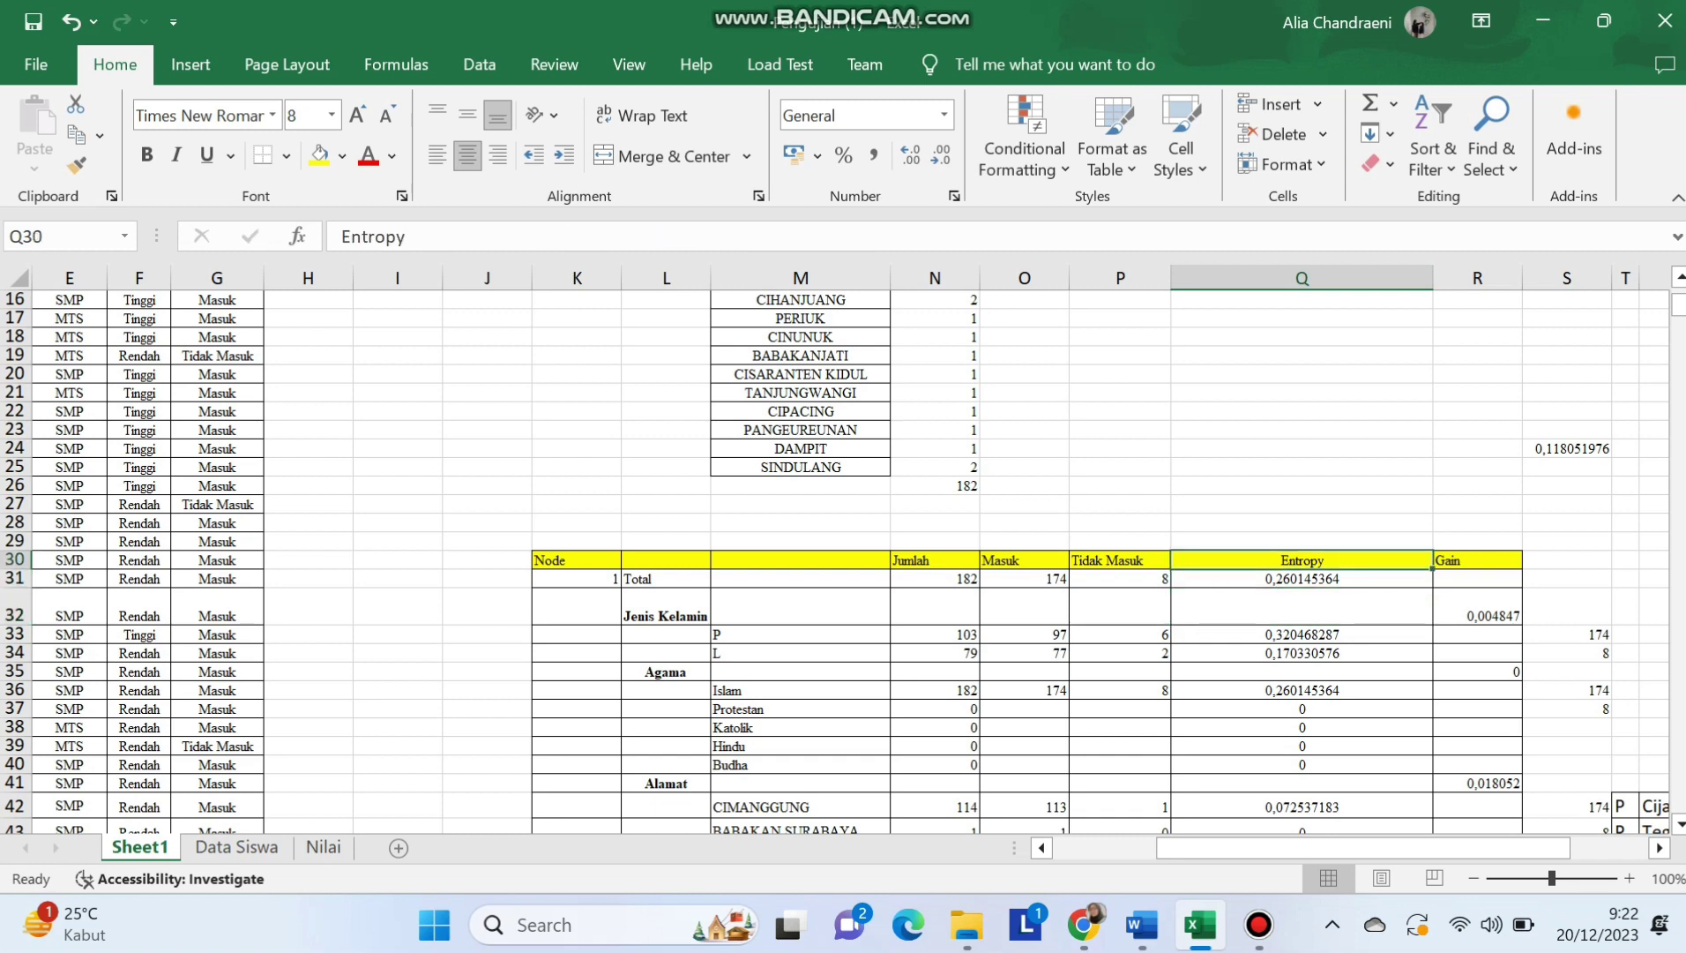
pyautogui.doubleClick(1301, 579)
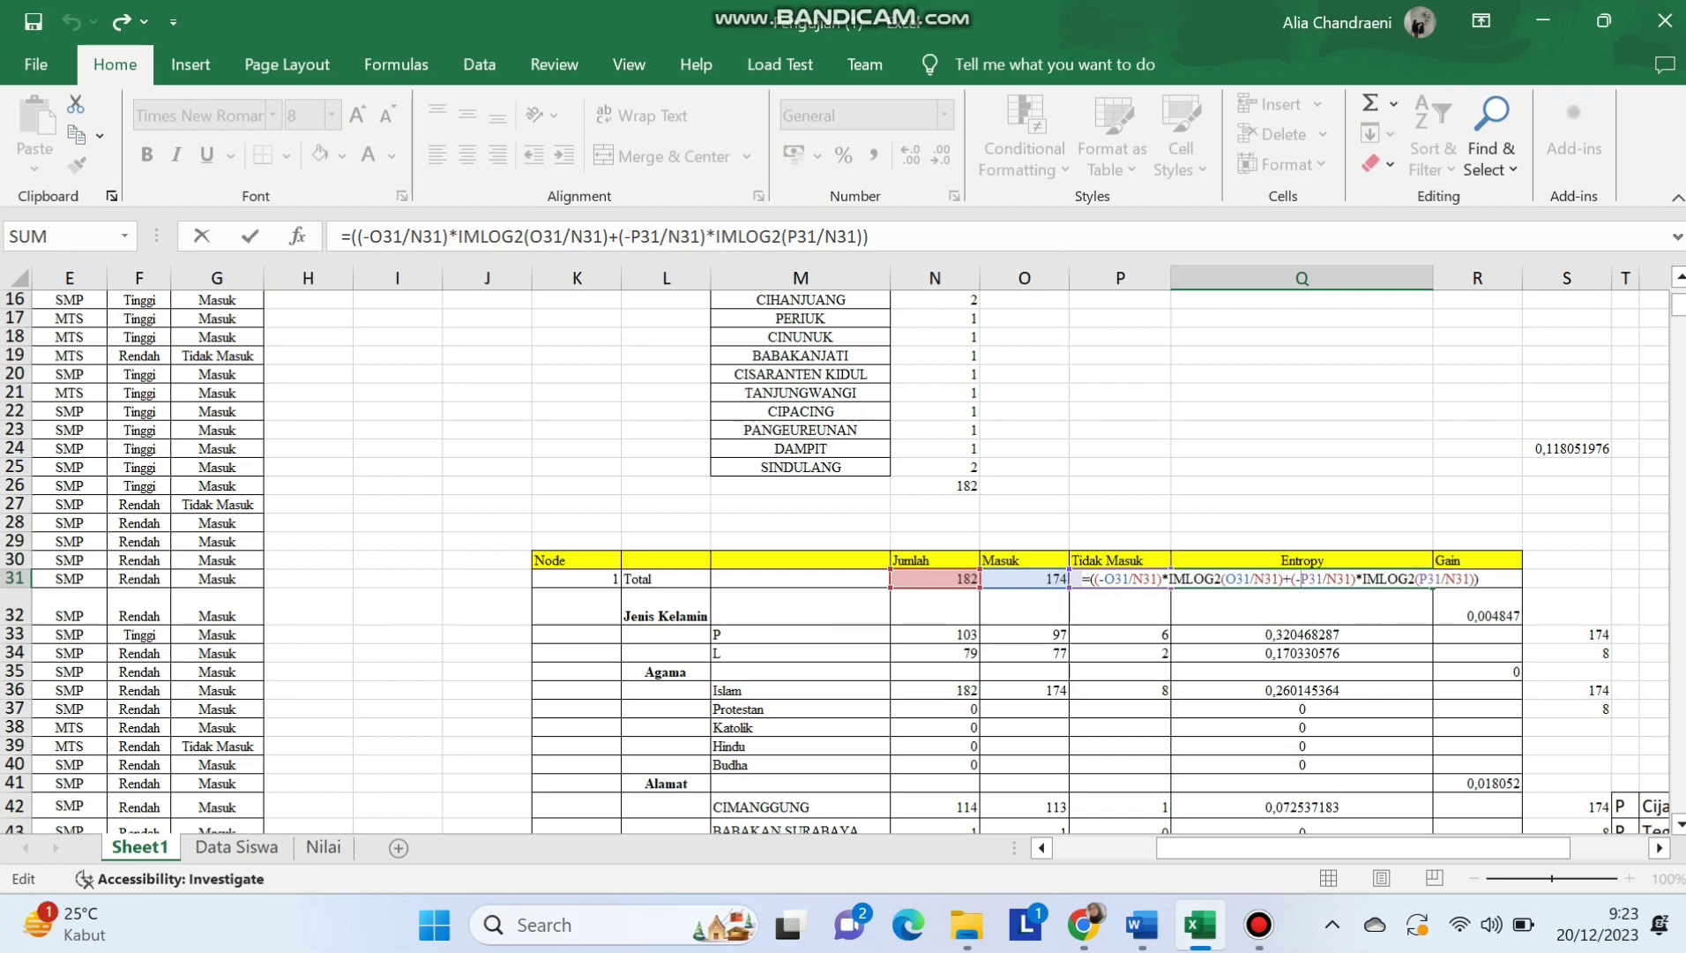
pyautogui.press('Return')
pyautogui.press('Up')
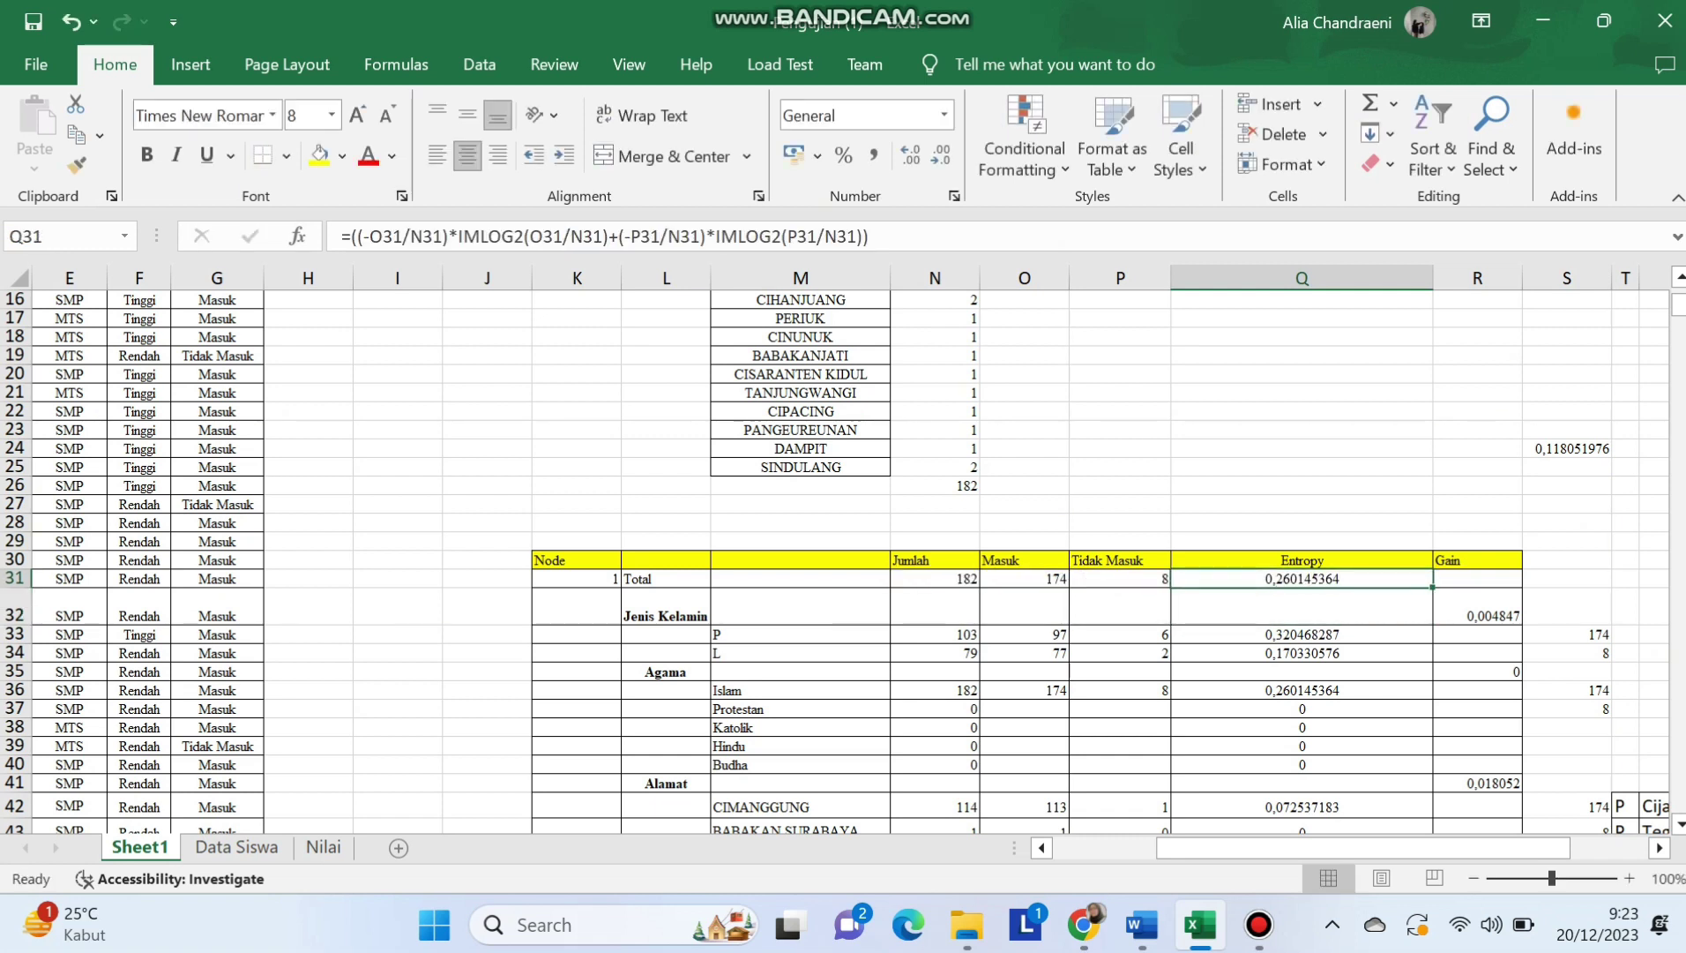
# Fill the Total entropy formula from Q31 down to Q33 and clear the copy in the Jenis Kelamin heading row.
pyautogui.click(1302, 634)
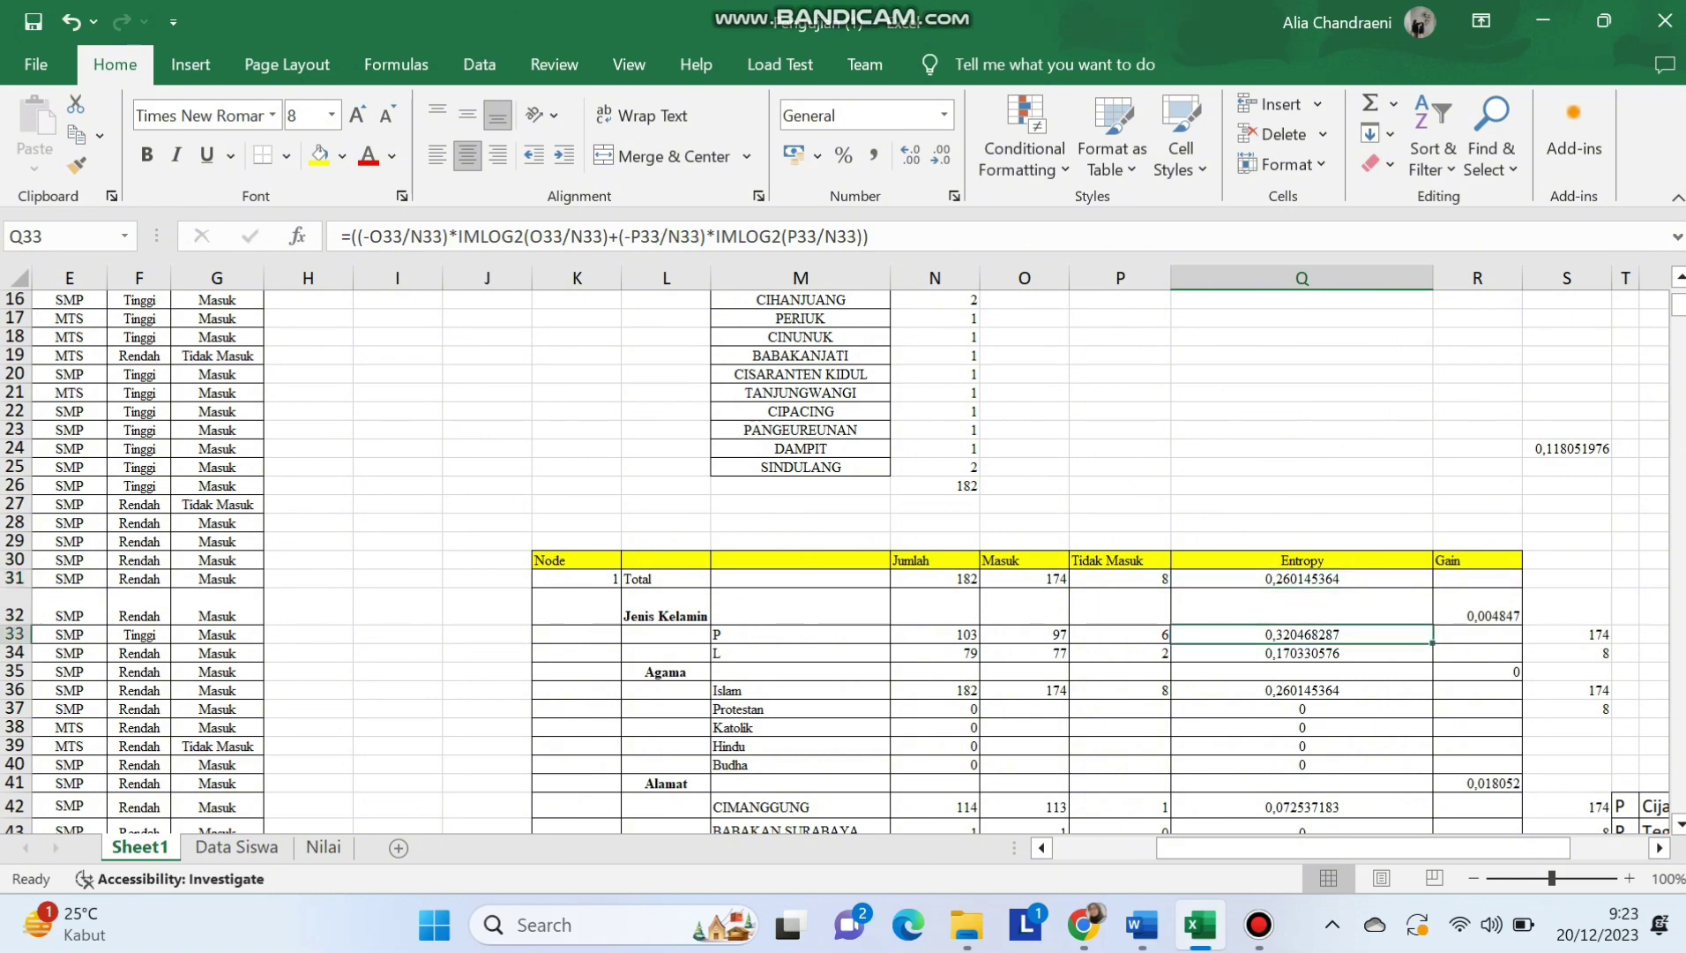
pyautogui.click(1302, 579)
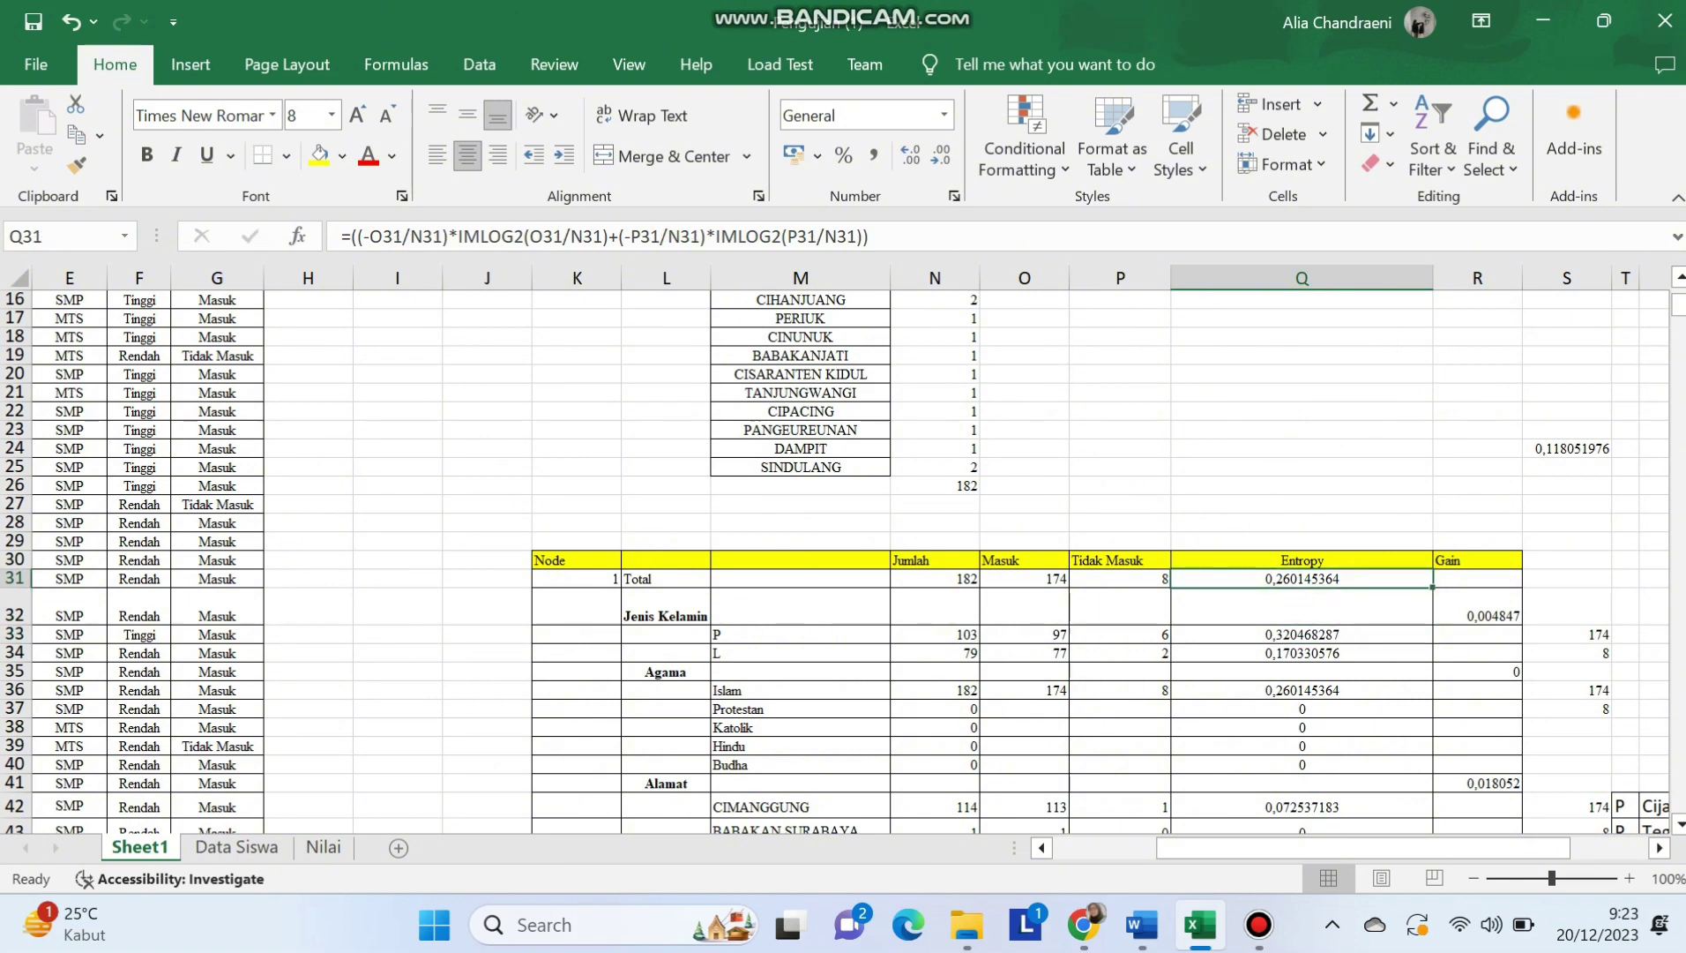
pyautogui.moveTo(1434, 587); pyautogui.dragTo(1433, 643)
pyautogui.click(1302, 608)
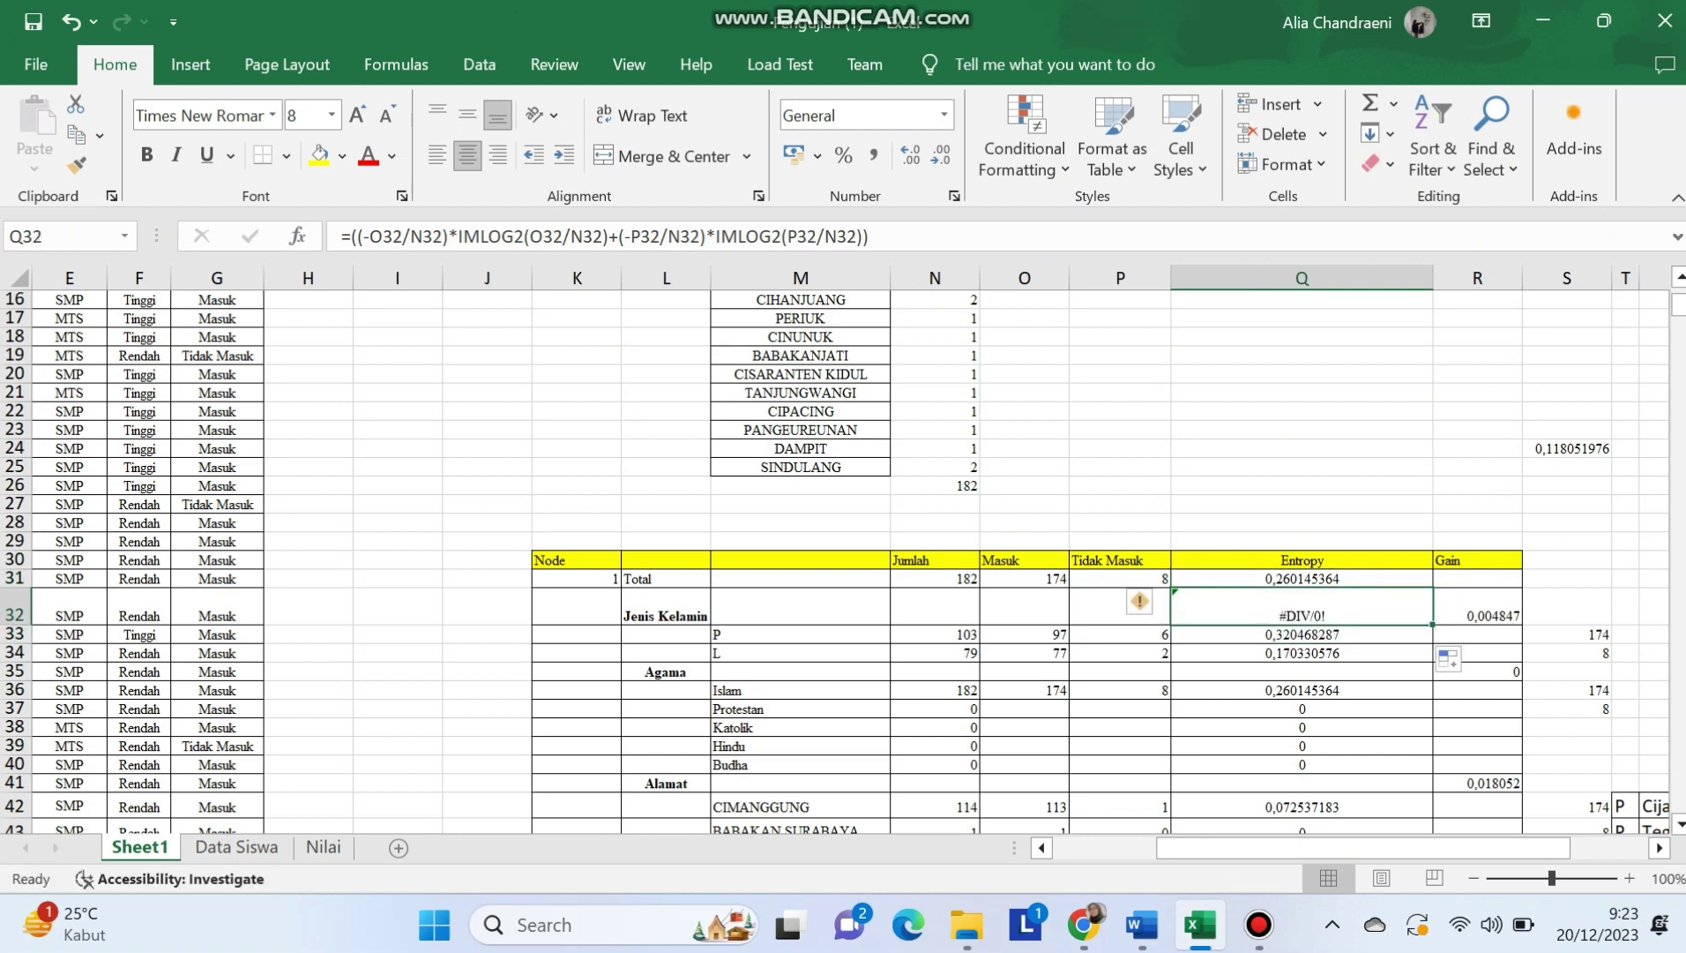
pyautogui.press('BackSpace')
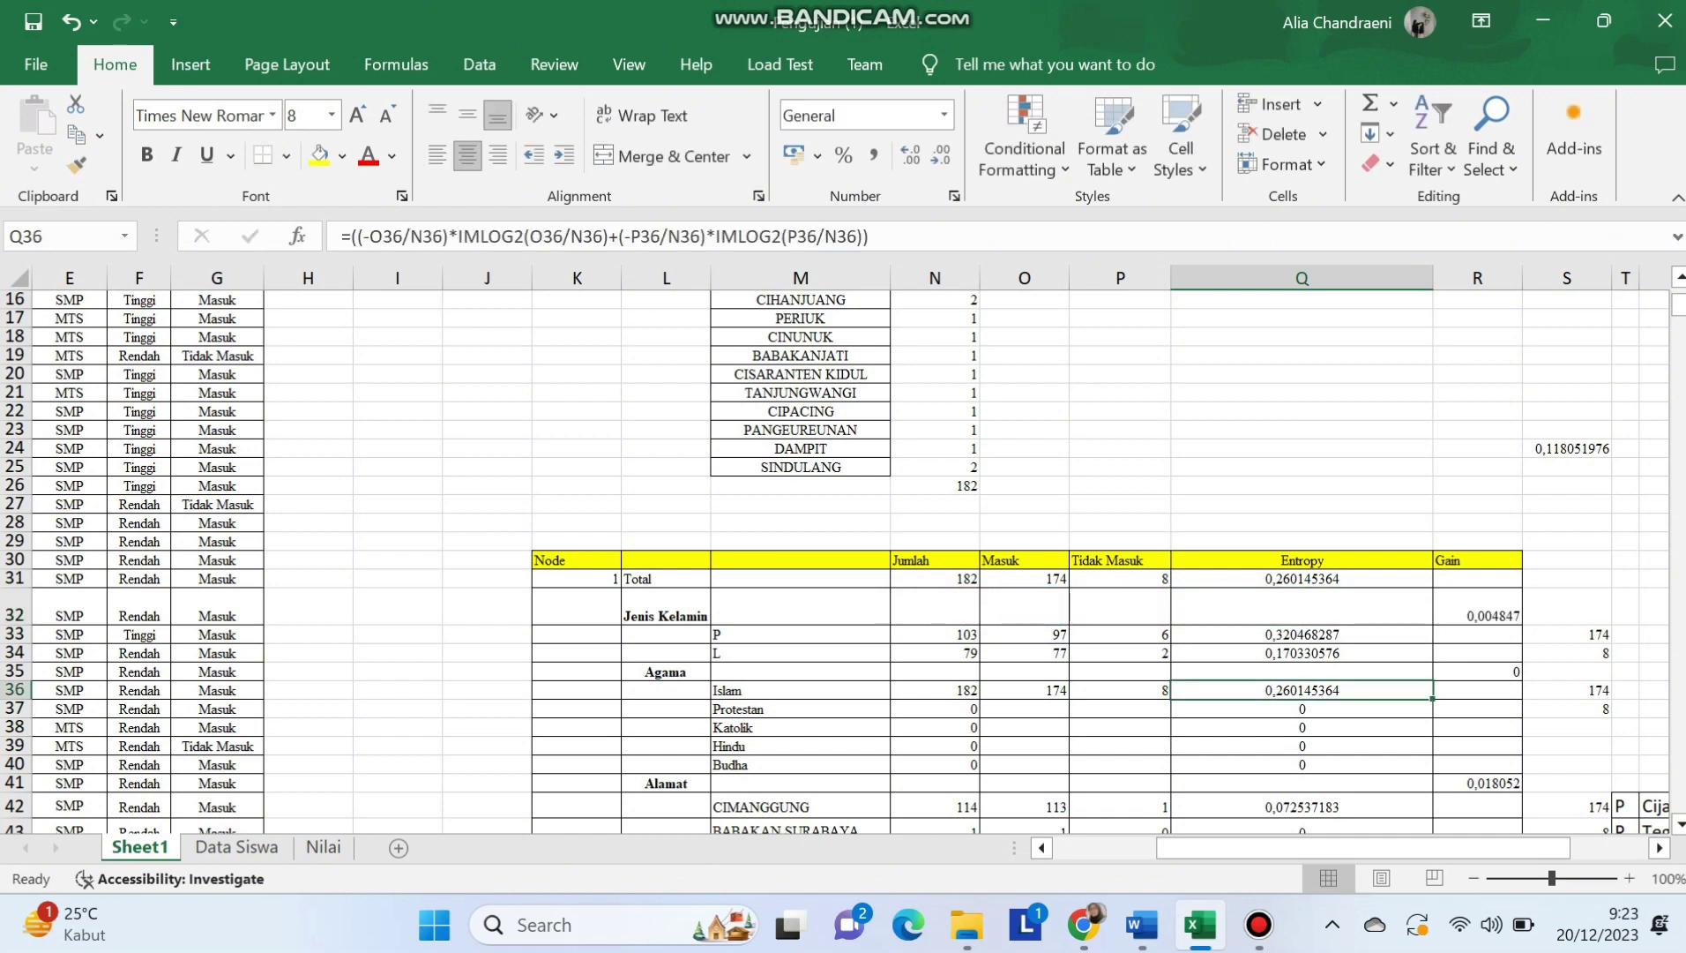
# Inspect the entropy formula for P in Q33 and the Jenis Kelamin gain formula in R32, leaving both unedited.
pyautogui.doubleClick(1358, 634)
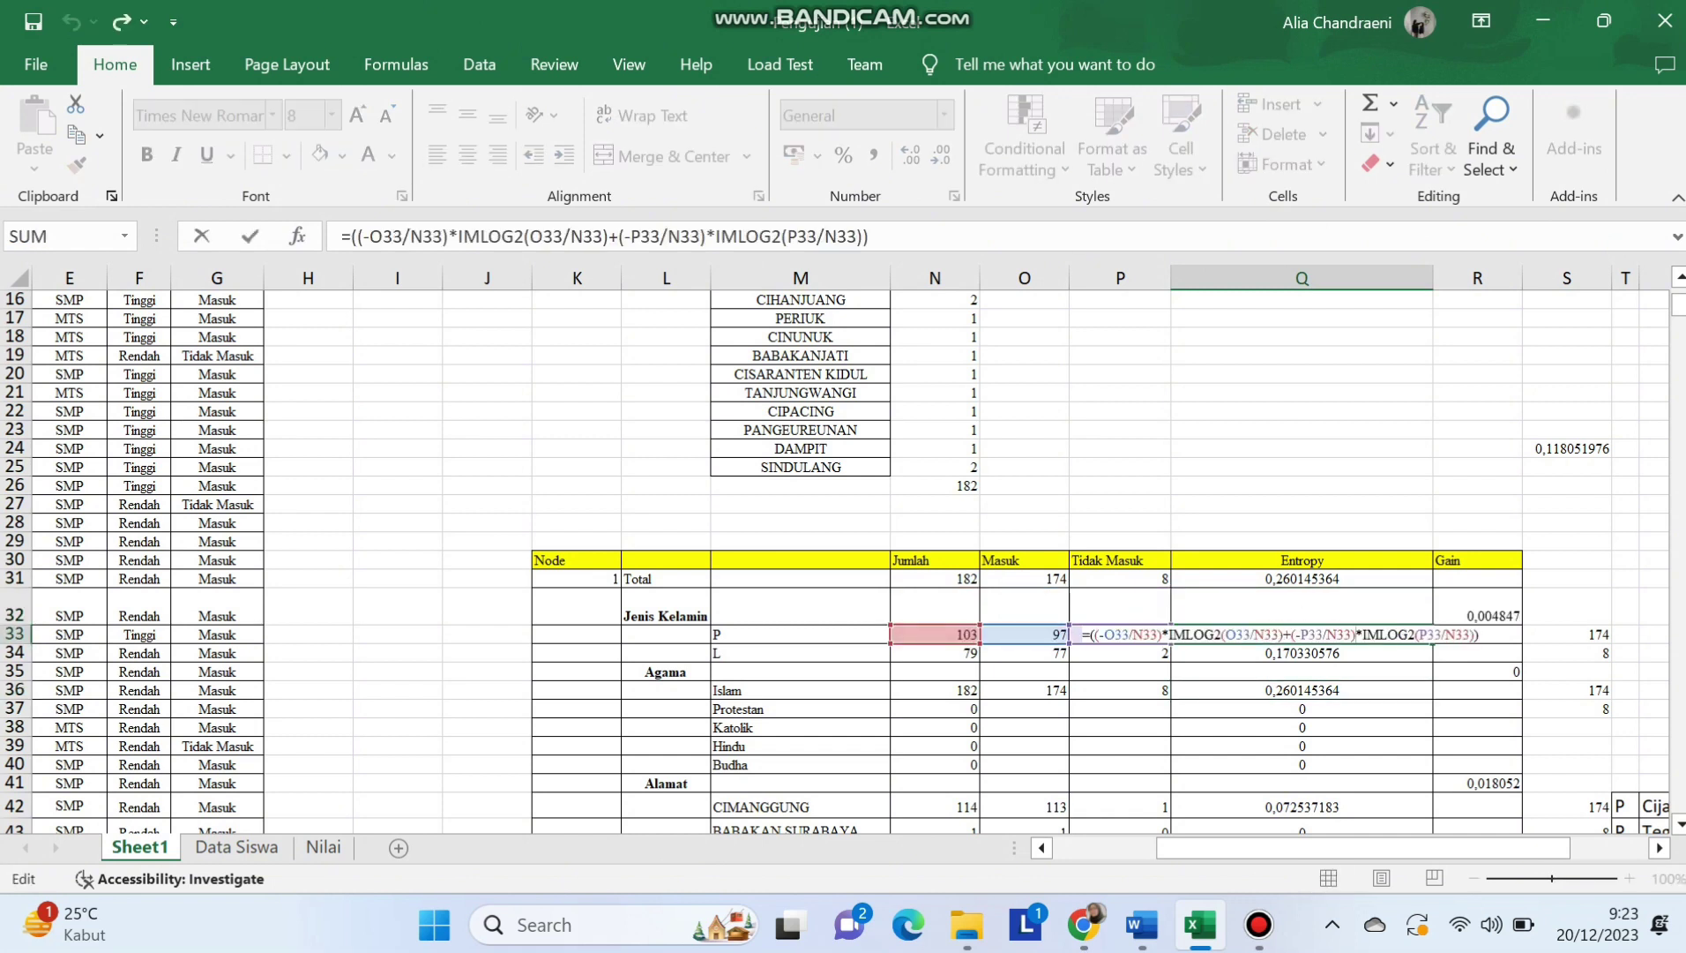
pyautogui.press('Return')
pyautogui.doubleClick(1484, 610)
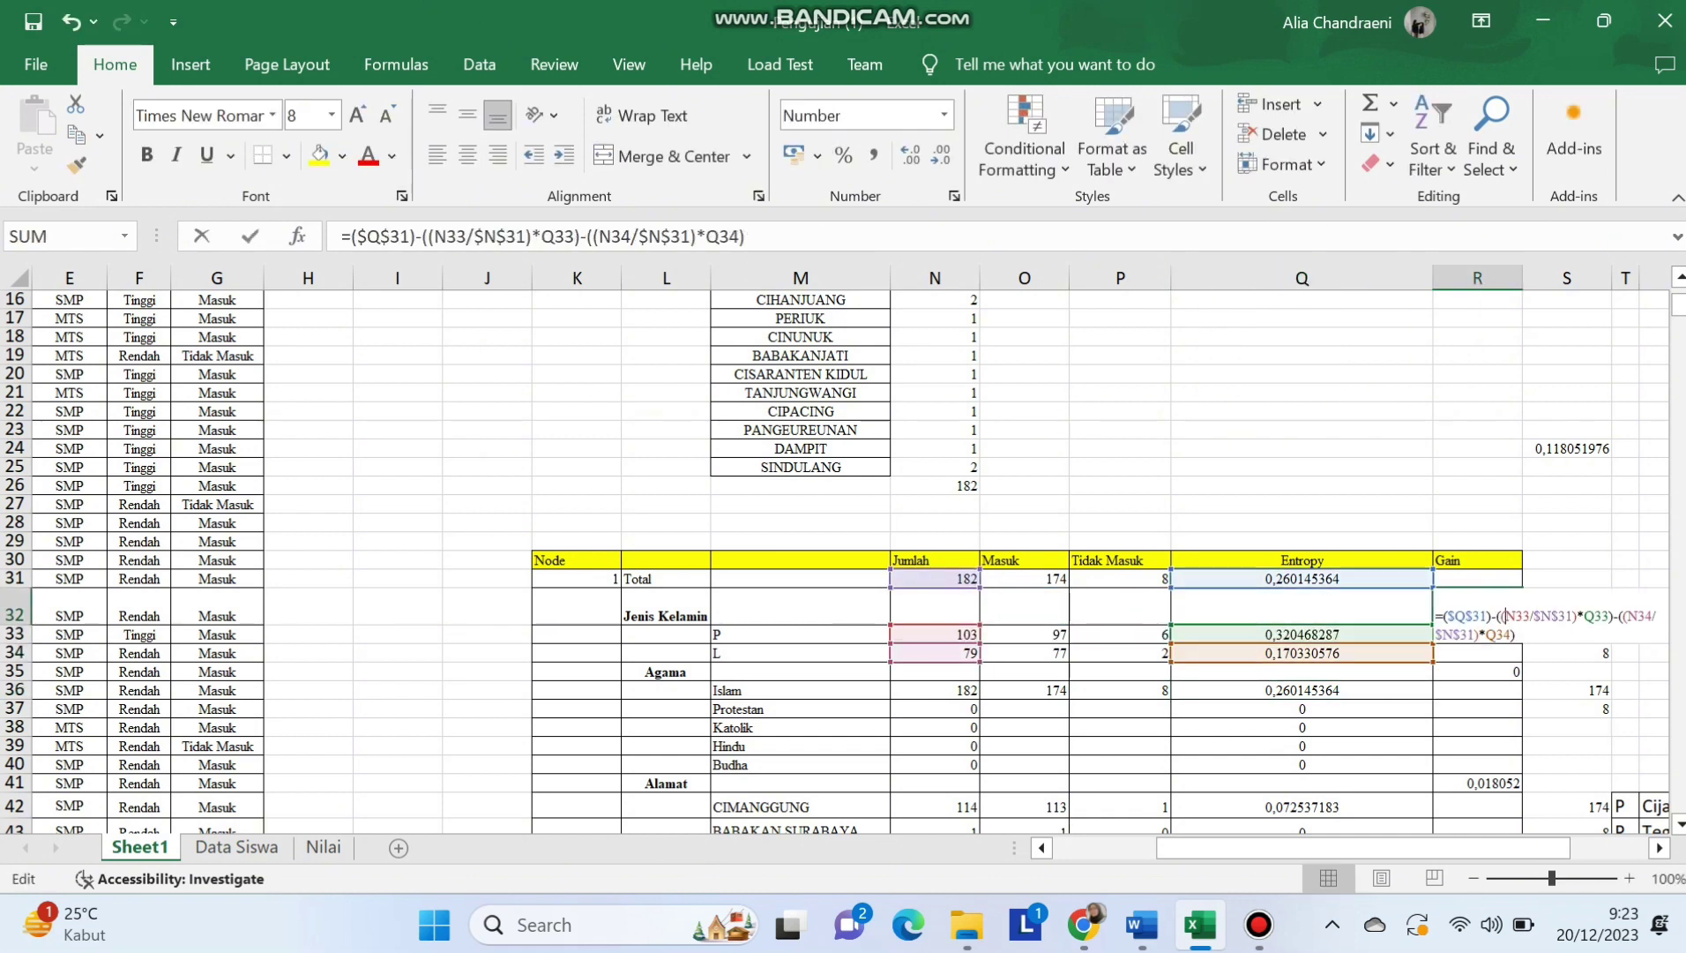
pyautogui.press('Return')
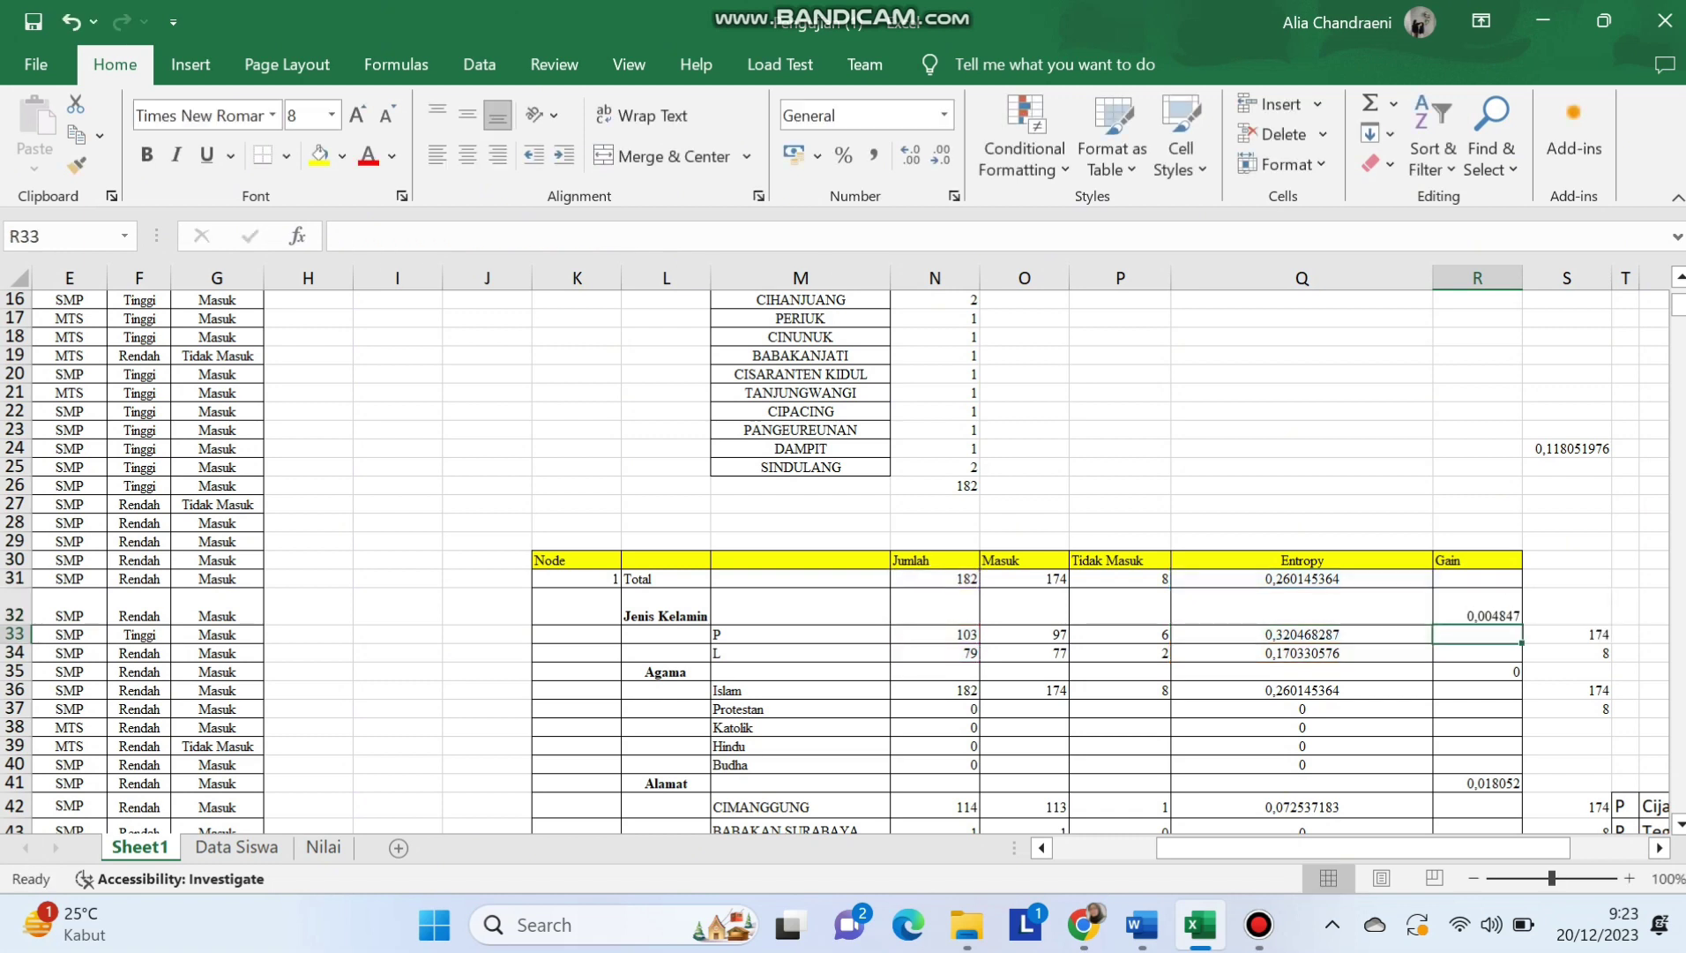
# Review the Entropy column from the Agama rows down through Alamat to the SMP and MTS rows of Asal Sekolah.
pyautogui.click(1302, 486)
pyautogui.click(1301, 672)
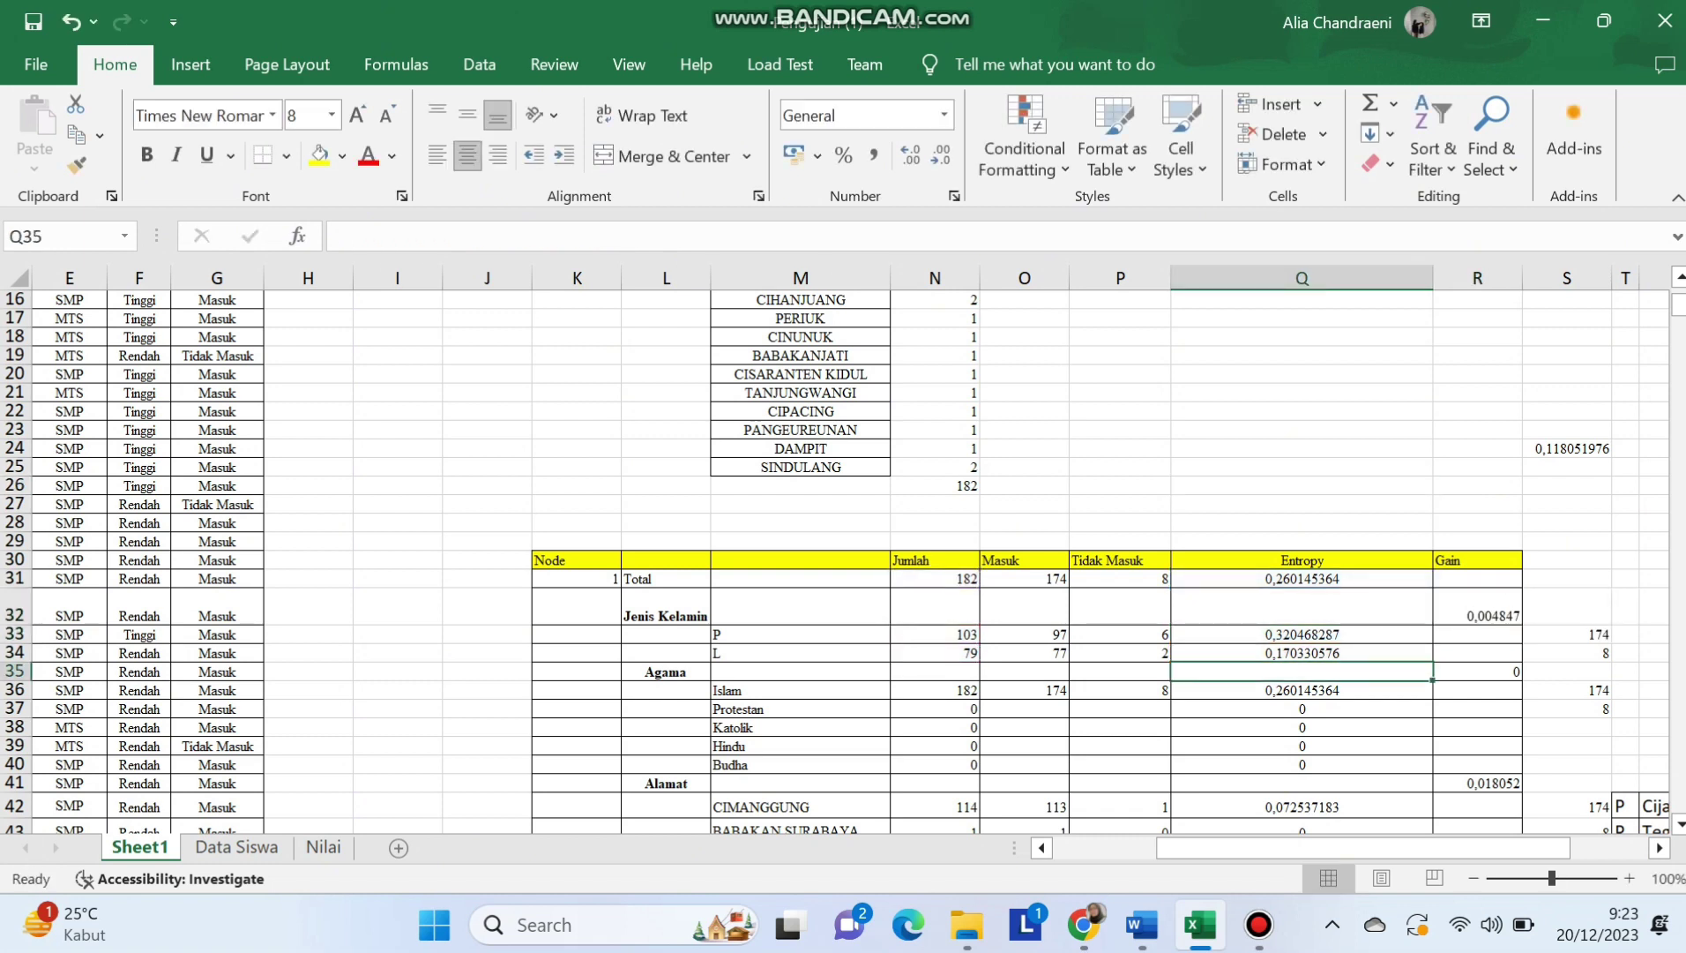
pyautogui.press('Down')
pyautogui.press('Down')
pyautogui.press('Down')
pyautogui.press('Down')
pyautogui.press('Down')
pyautogui.press('Down')
pyautogui.press('Down')
pyautogui.press('Down')
pyautogui.press('Down')
pyautogui.press('Down')
pyautogui.press('Down')
pyautogui.press('Down')
pyautogui.press('Down')
pyautogui.press('Down')
pyautogui.press('Down')
pyautogui.press('Down')
pyautogui.press('Down')
pyautogui.press('Down')
pyautogui.press('Down')
pyautogui.press('Down')
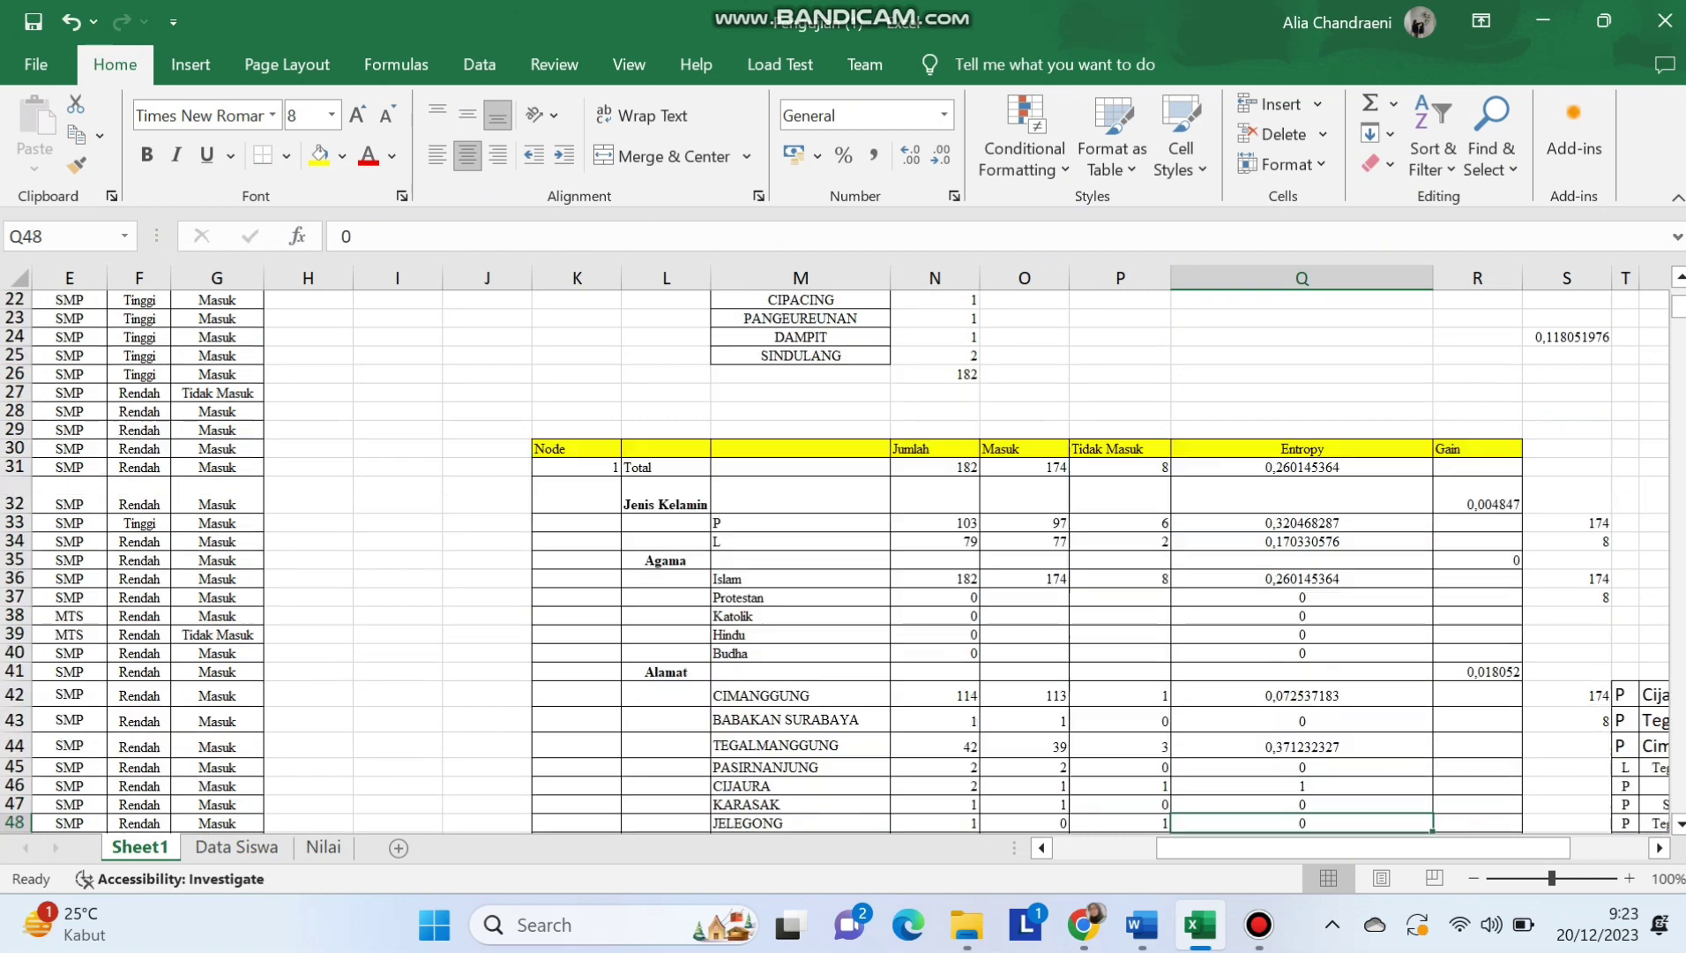
pyautogui.press('Down')
pyautogui.press('Down')
pyautogui.press('Down')
pyautogui.press('Down')
pyautogui.press('Down')
pyautogui.press('Down')
pyautogui.press('Down')
pyautogui.press('Down')
pyautogui.press('Down')
pyautogui.press('Down')
pyautogui.press('Down')
pyautogui.click(1302, 486)
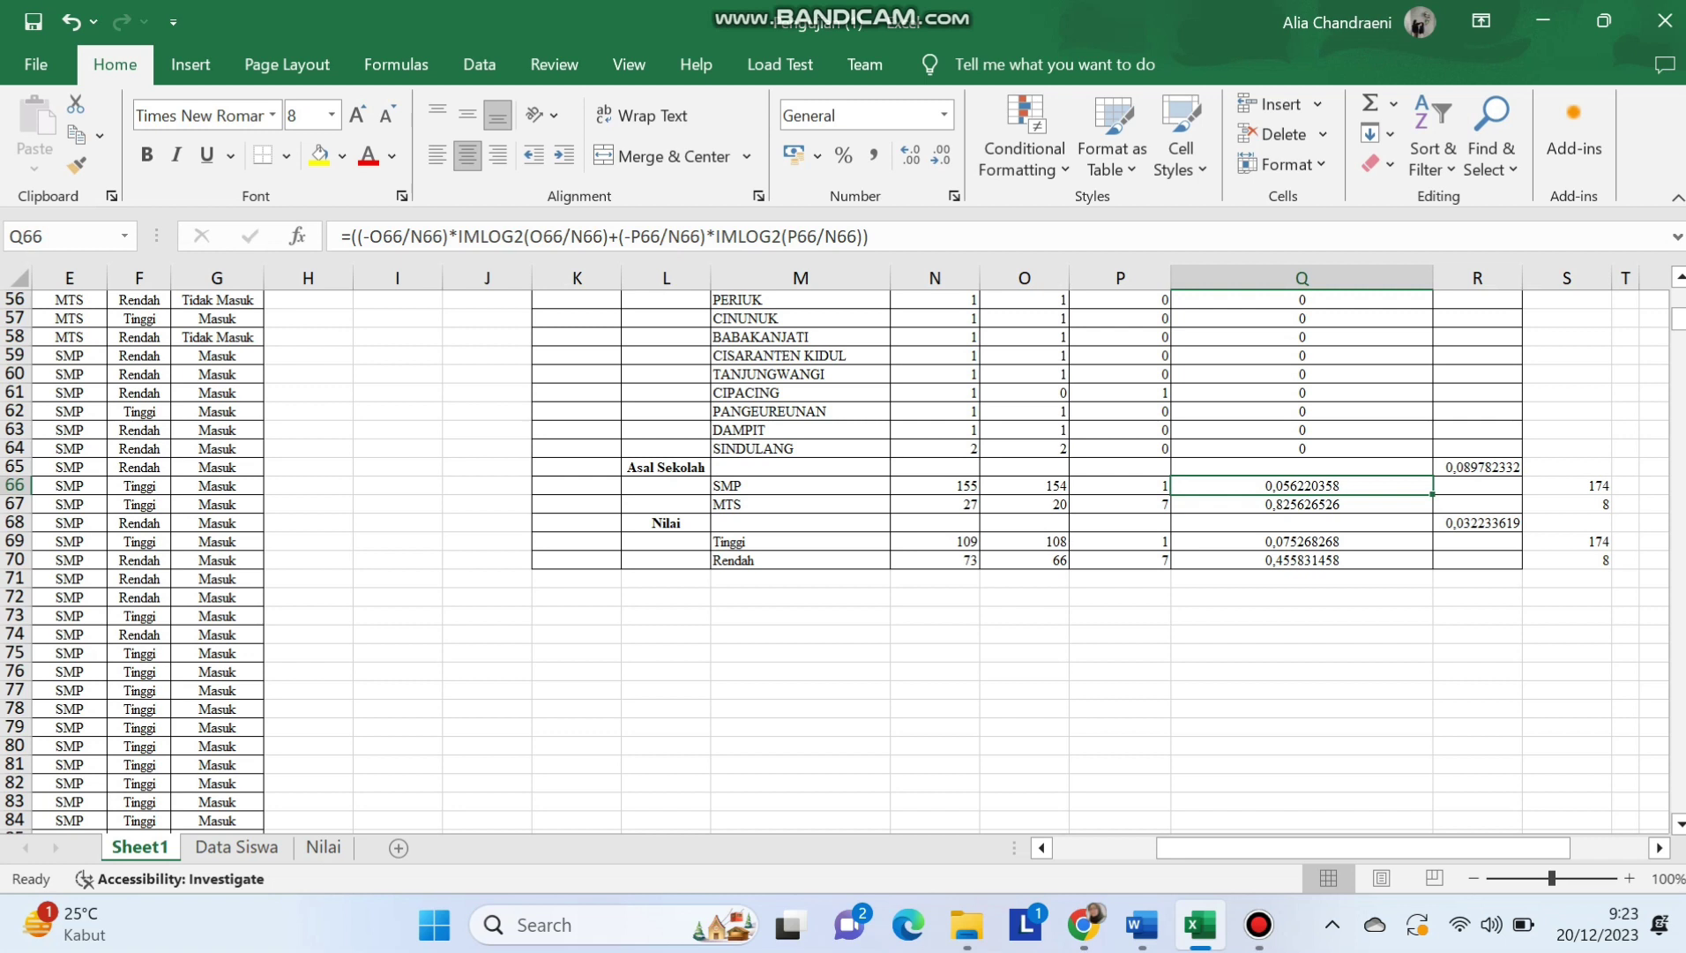
pyautogui.click(1302, 504)
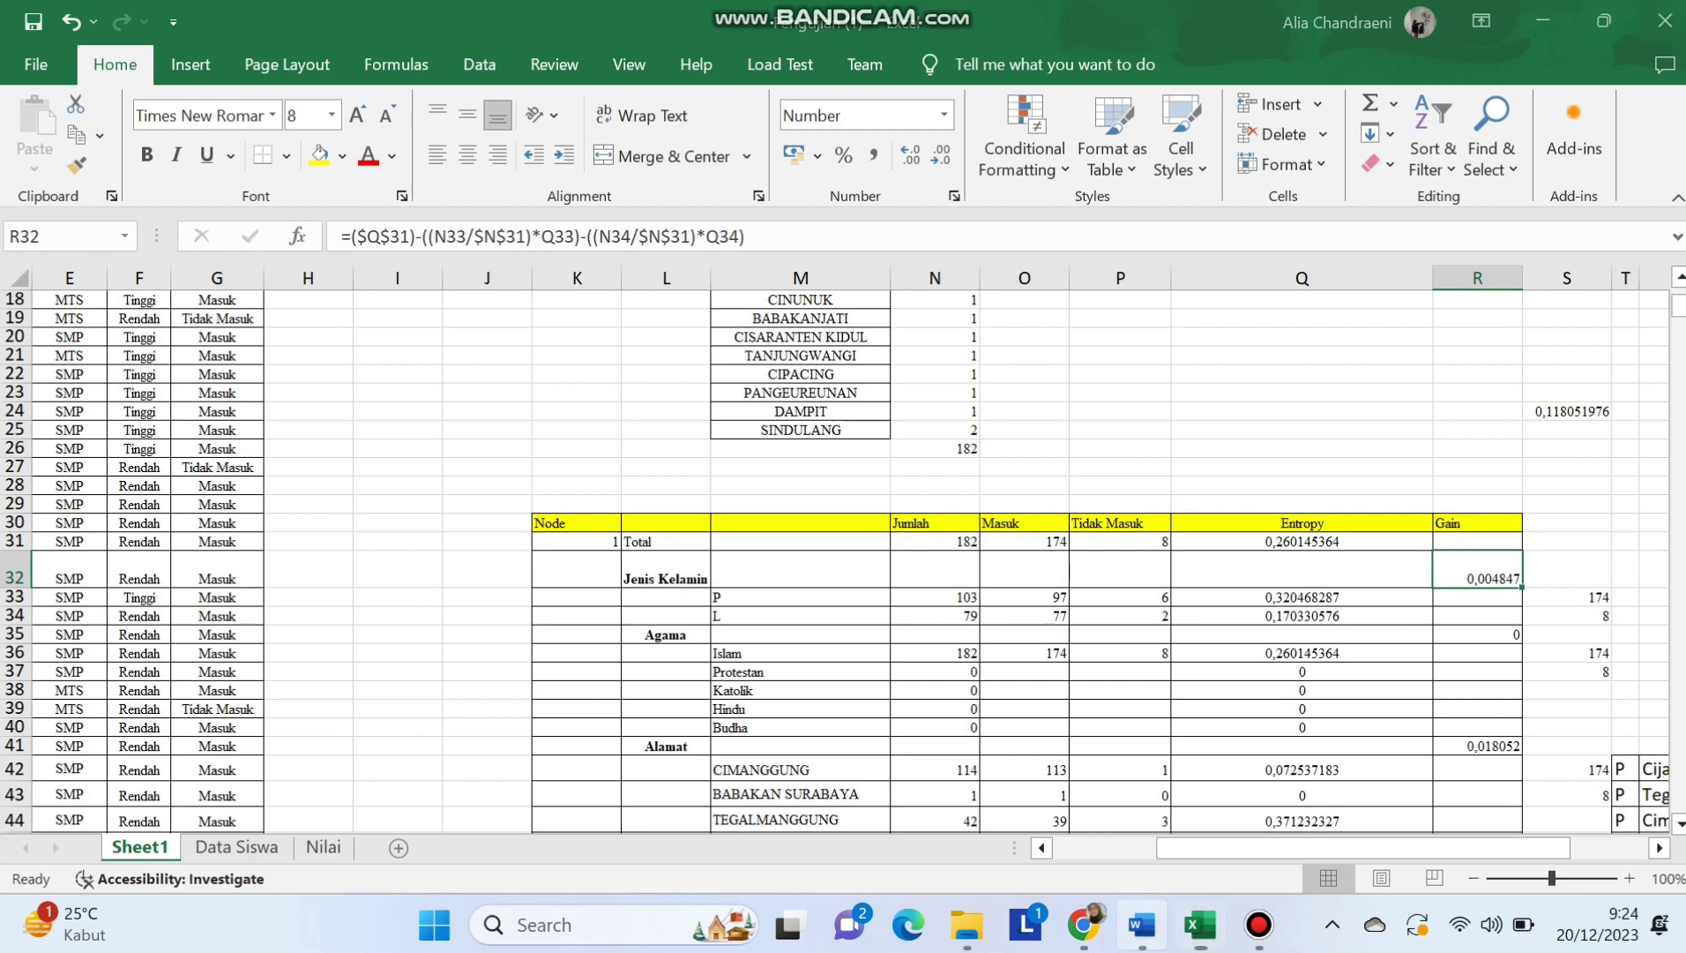
# Compare the Gain formula in the Word document with the Jenis Kelamin gain formula in R32 of the Excel workbook.
pyautogui.click(1142, 924)
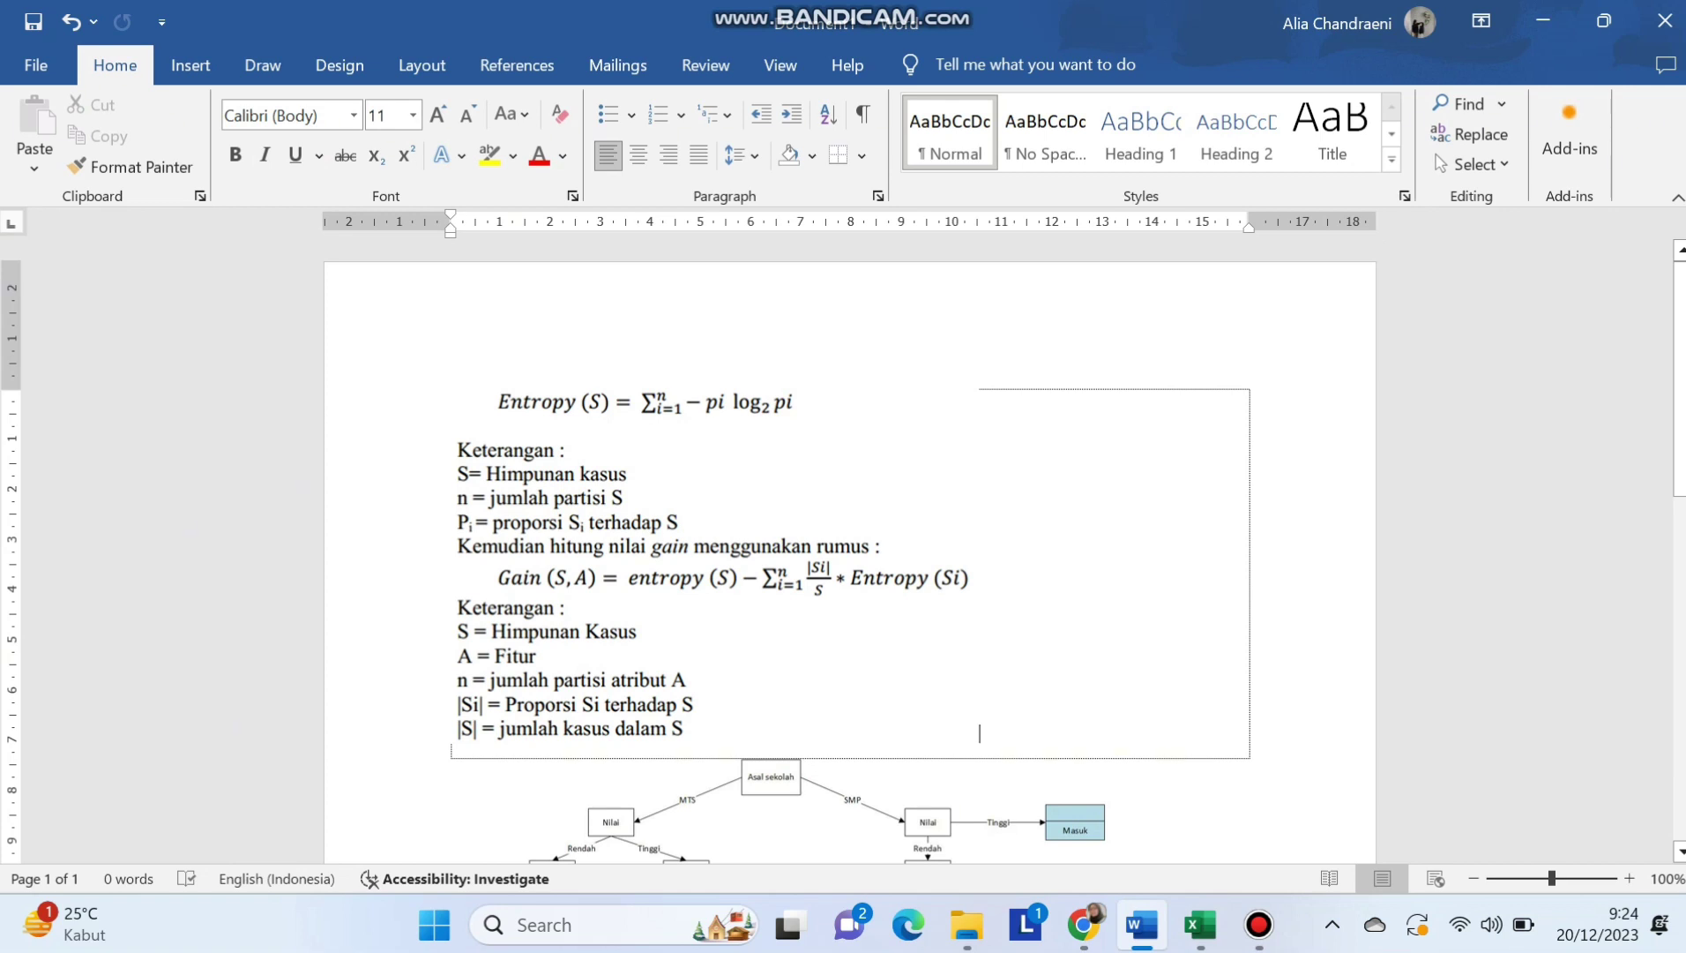
pyautogui.click(1200, 924)
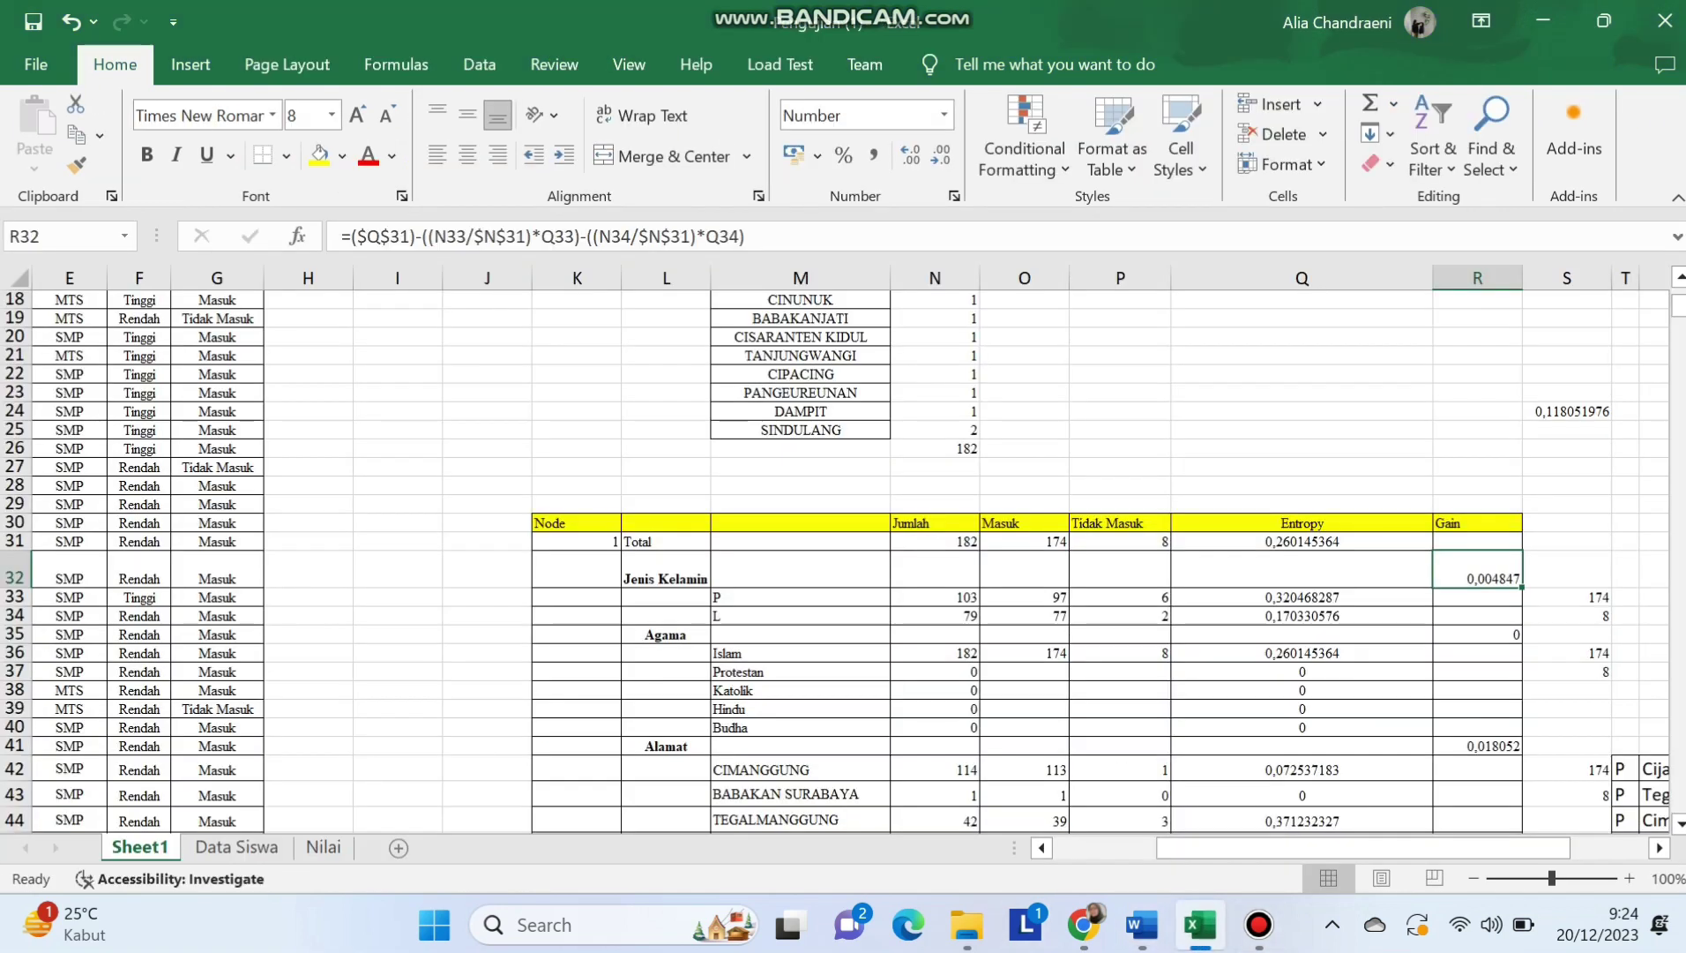
pyautogui.doubleClick(1484, 579)
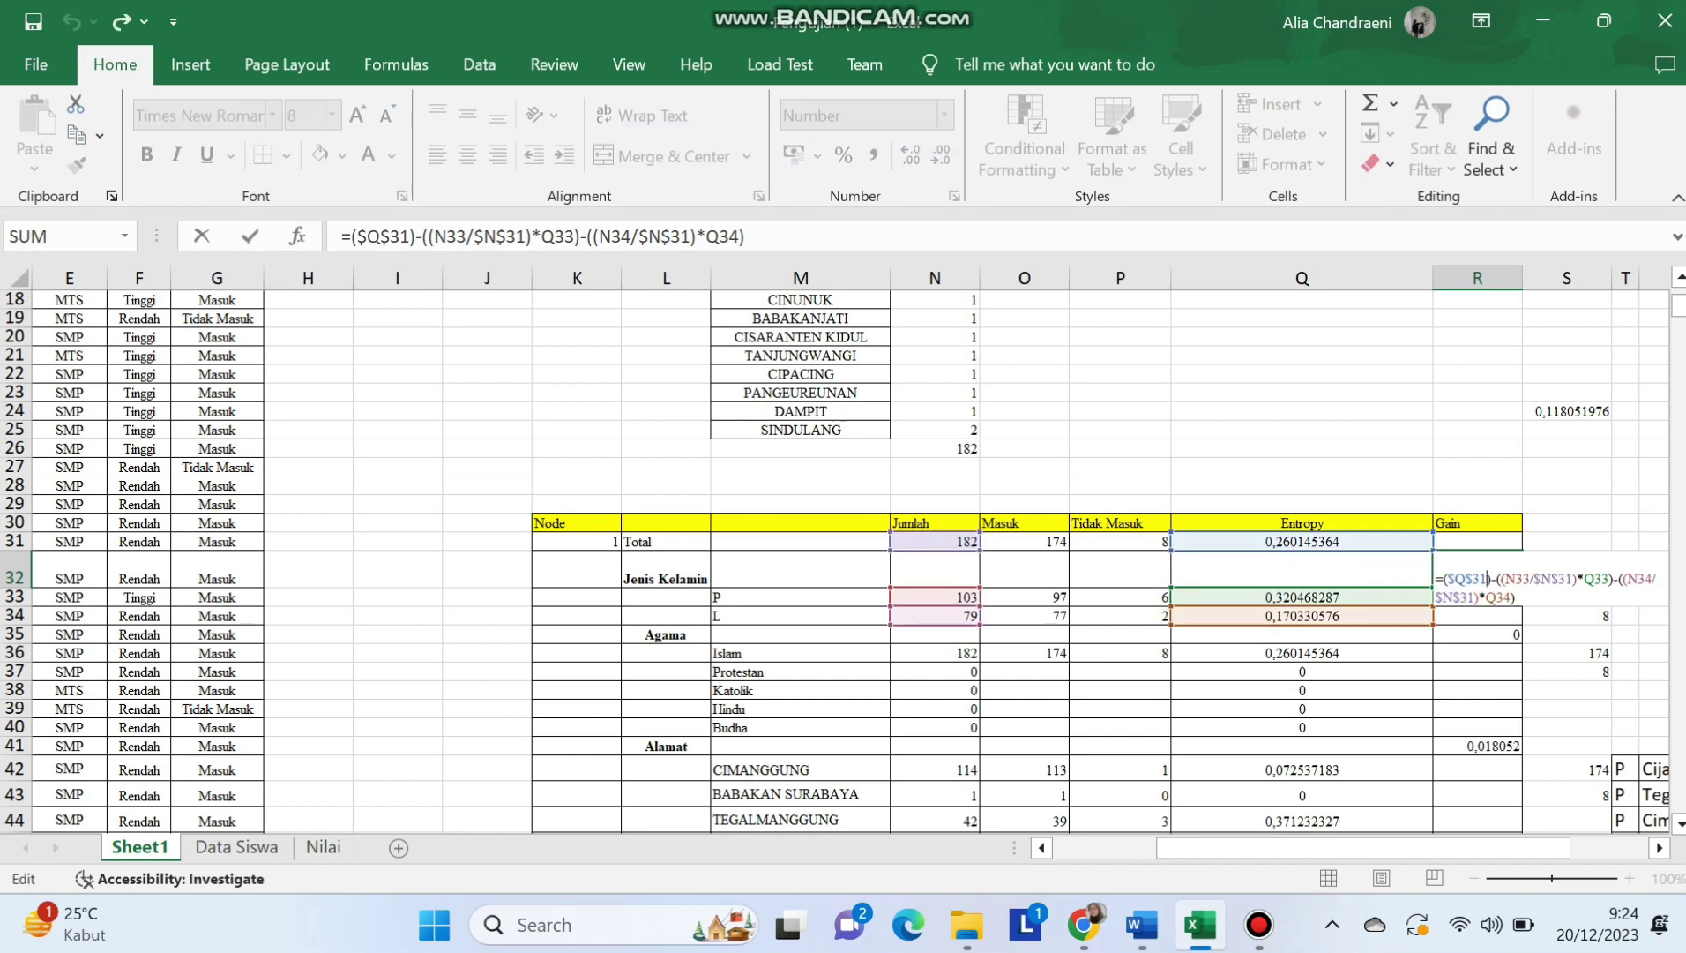
pyautogui.click(1515, 598)
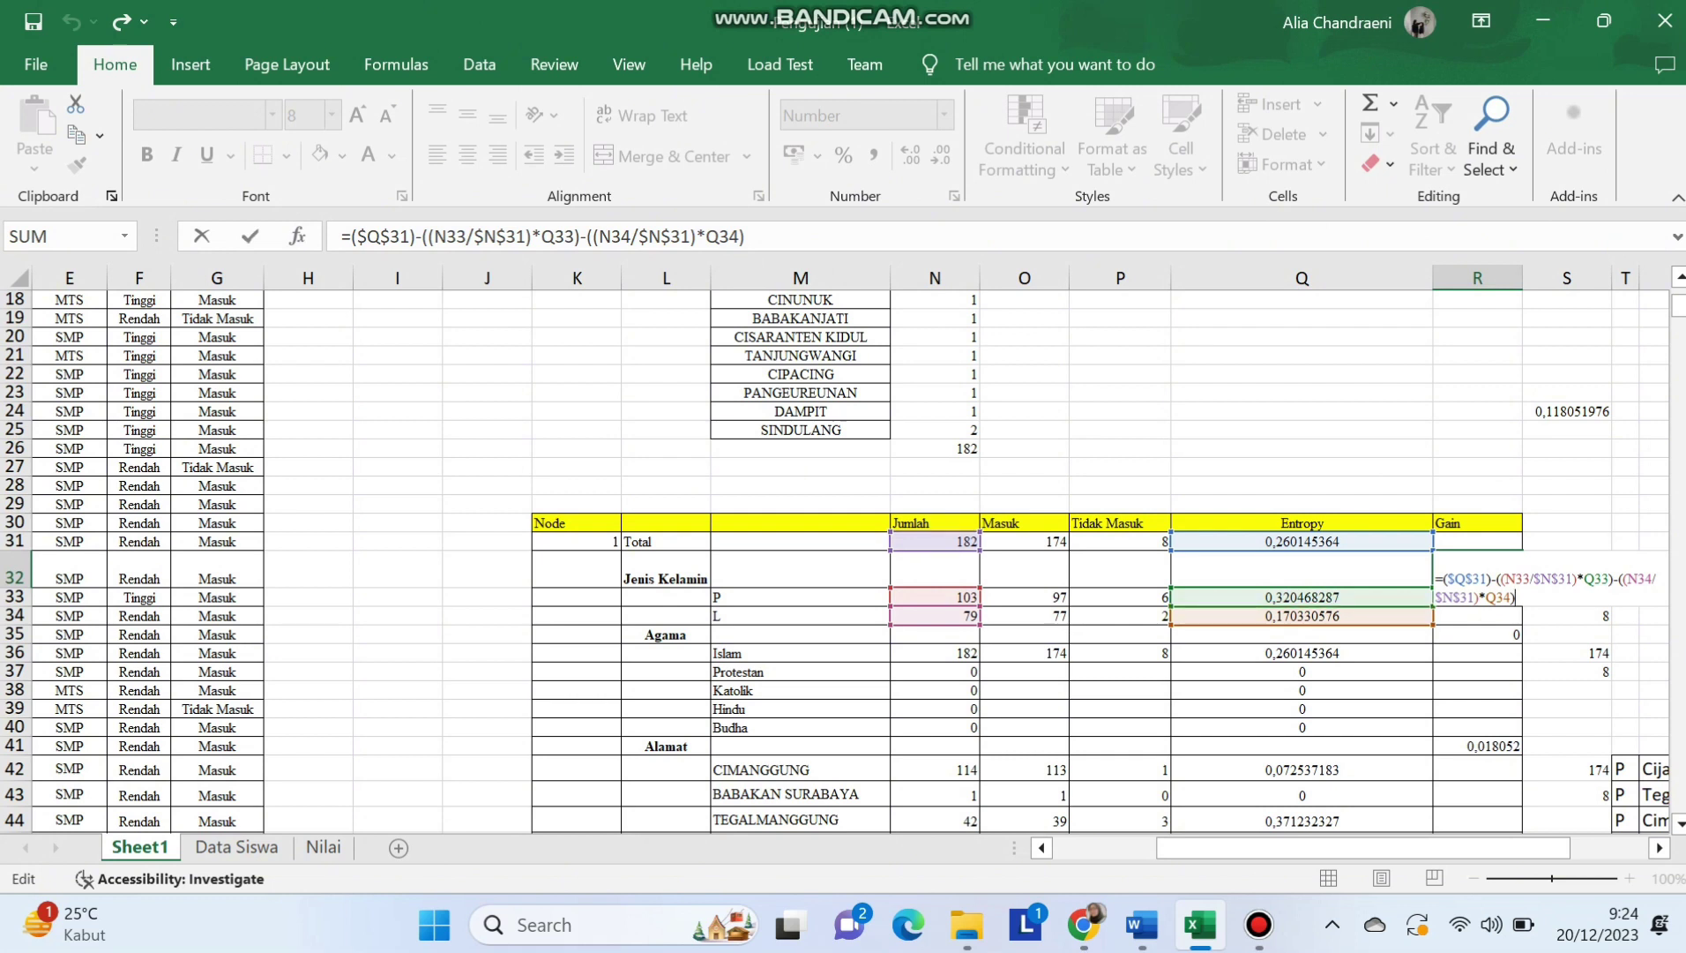
pyautogui.moveTo(1473, 580); pyautogui.dragTo(1455, 579)
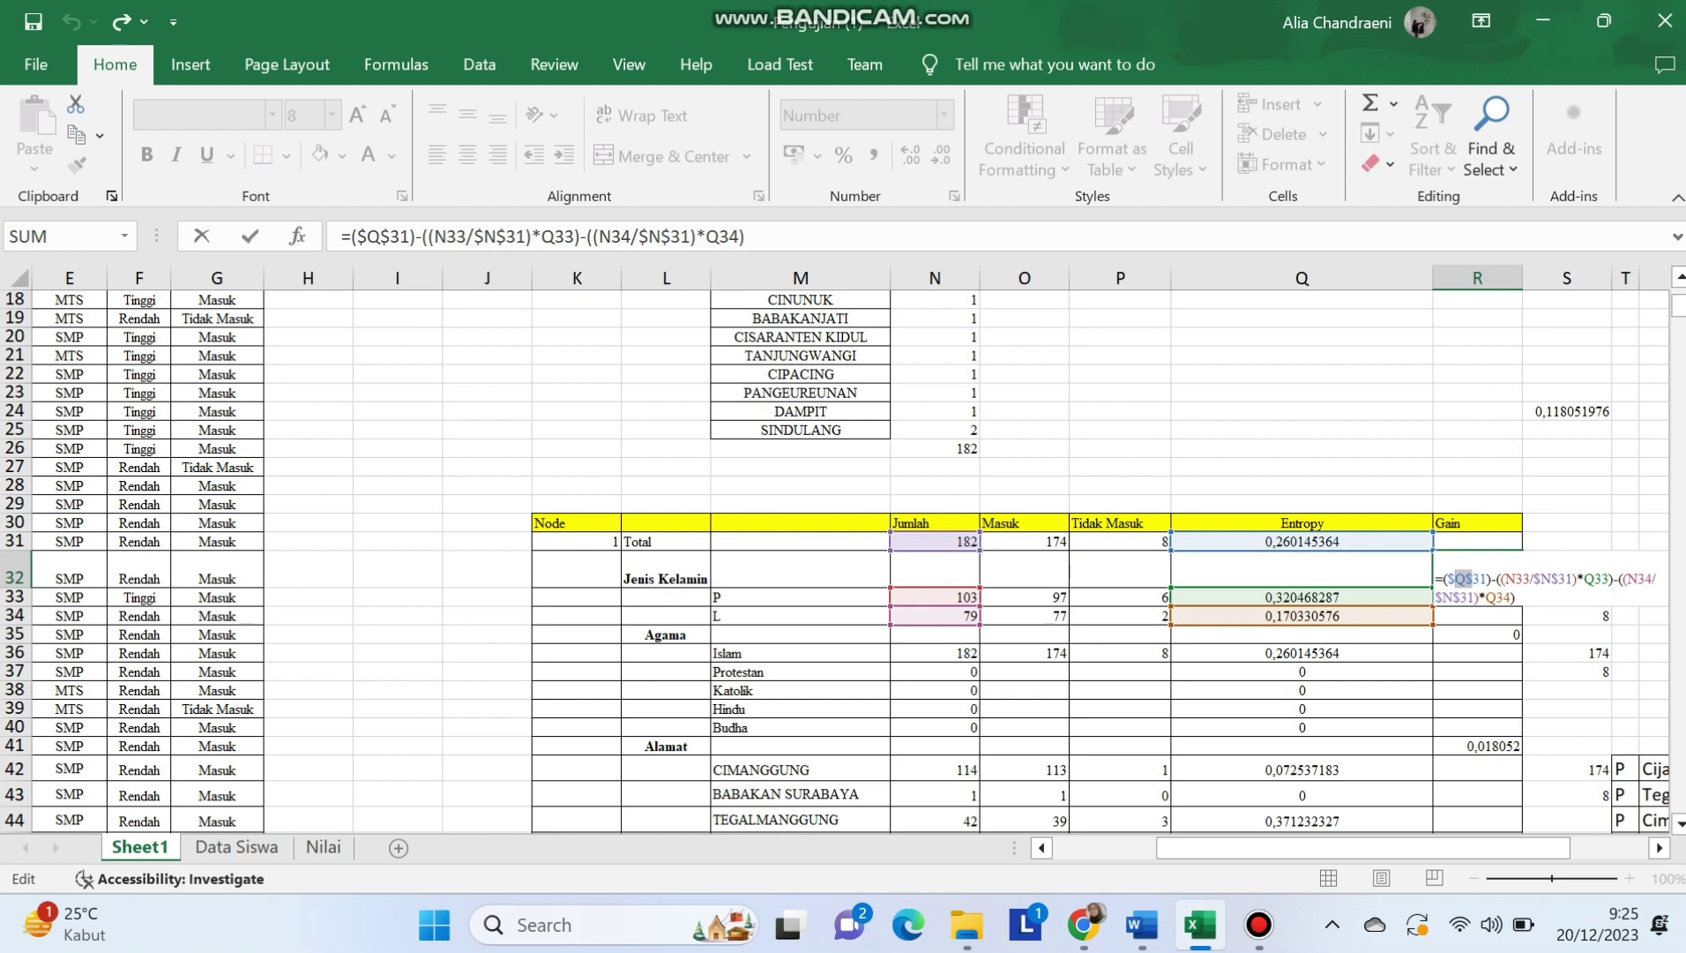
pyautogui.click(1460, 597)
pyautogui.press('Return')
# Look at the gain formulas for Jenis Kelamin in R32 and Agama in R35 along with the rows below.
pyautogui.click(1477, 571)
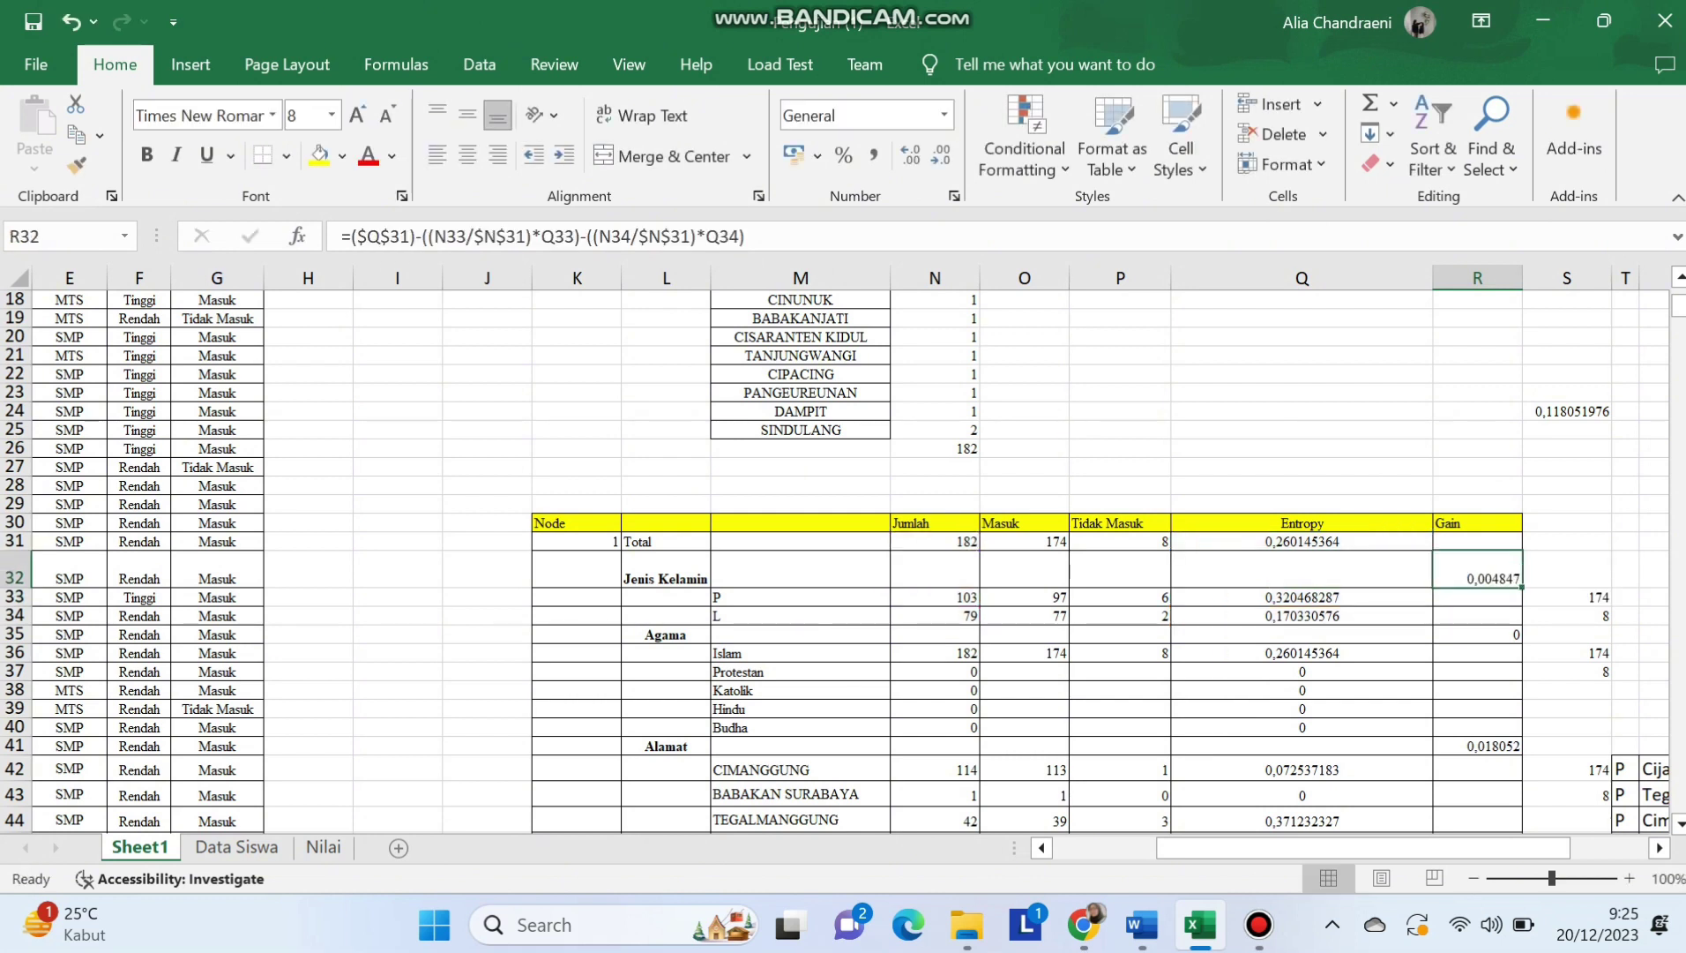
pyautogui.click(1477, 634)
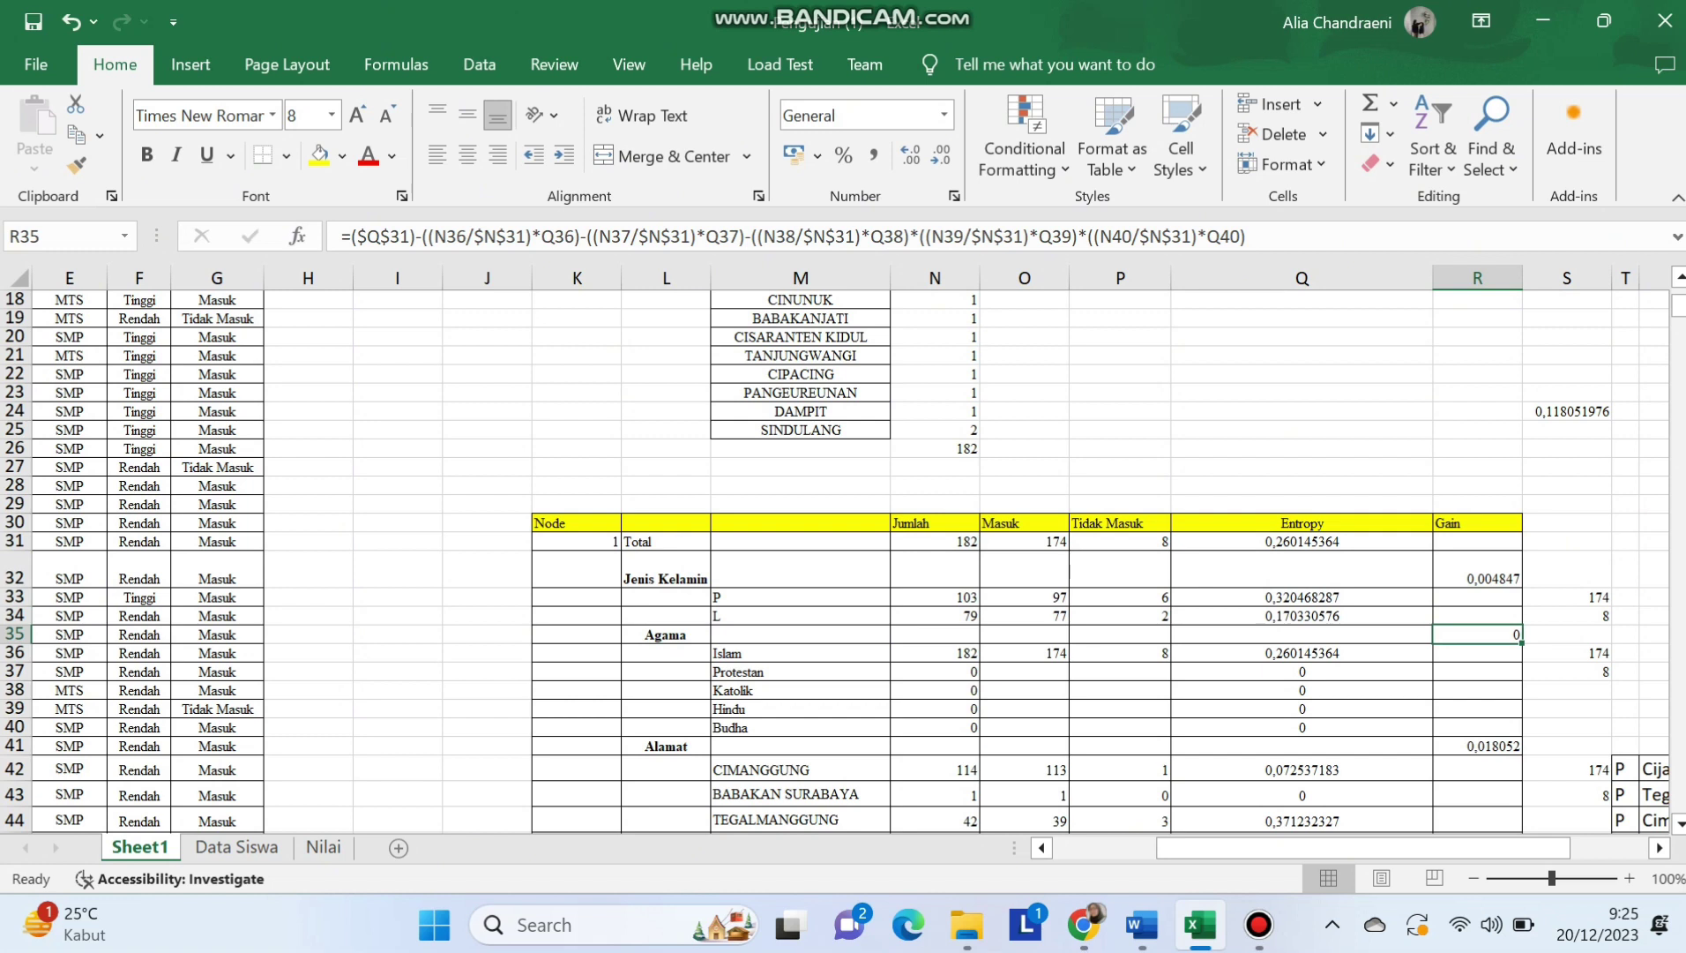
pyautogui.moveTo(1678, 305)
pyautogui.mouseDown()
pyautogui.moveTo(1678, 368)
pyautogui.moveTo(1679, 307)
pyautogui.mouseUp()
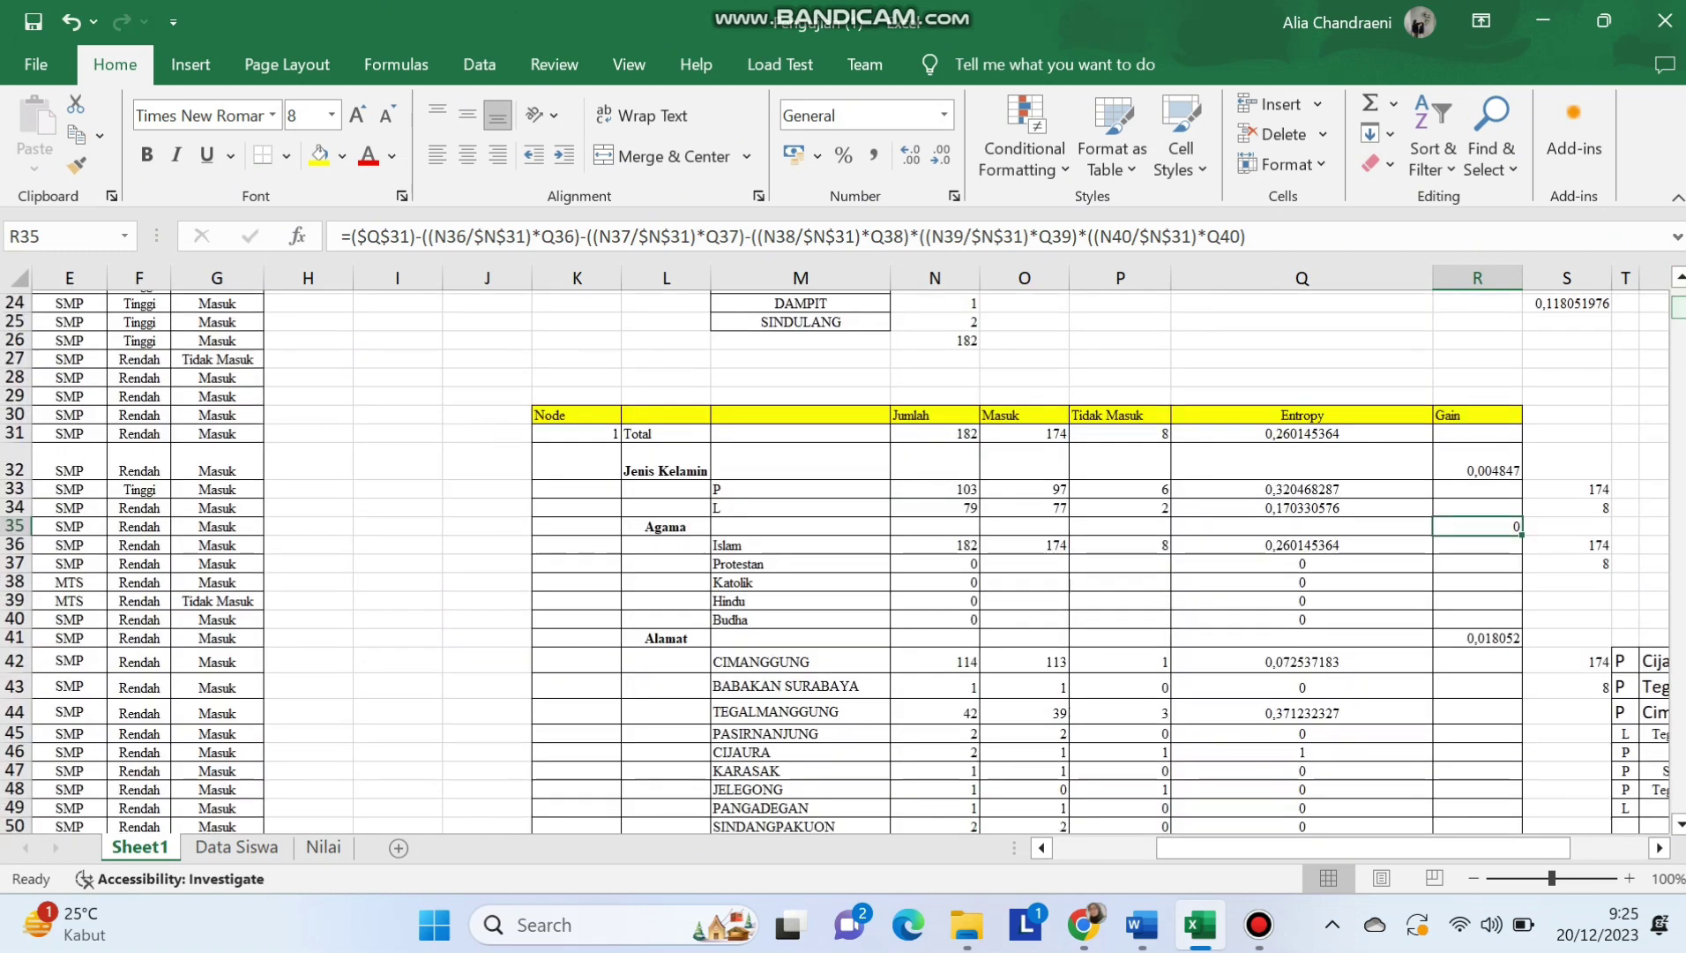
# Review the Gain column from the Alamat rows down to the Nilai gain in R68.
pyautogui.click(1477, 730)
pyautogui.press('Down')
pyautogui.press('Down')
pyautogui.press('Down')
pyautogui.press('Down')
pyautogui.press('Down')
pyautogui.press('Down')
pyautogui.press('Down')
pyautogui.press('Down')
pyautogui.press('Down')
pyautogui.press('Down')
pyautogui.press('Down')
pyautogui.press('Down')
pyautogui.press('Down')
pyautogui.press('Down')
pyautogui.press('Down')
pyautogui.press('Down')
pyautogui.press('Down')
pyautogui.press('Down')
pyautogui.press('Down')
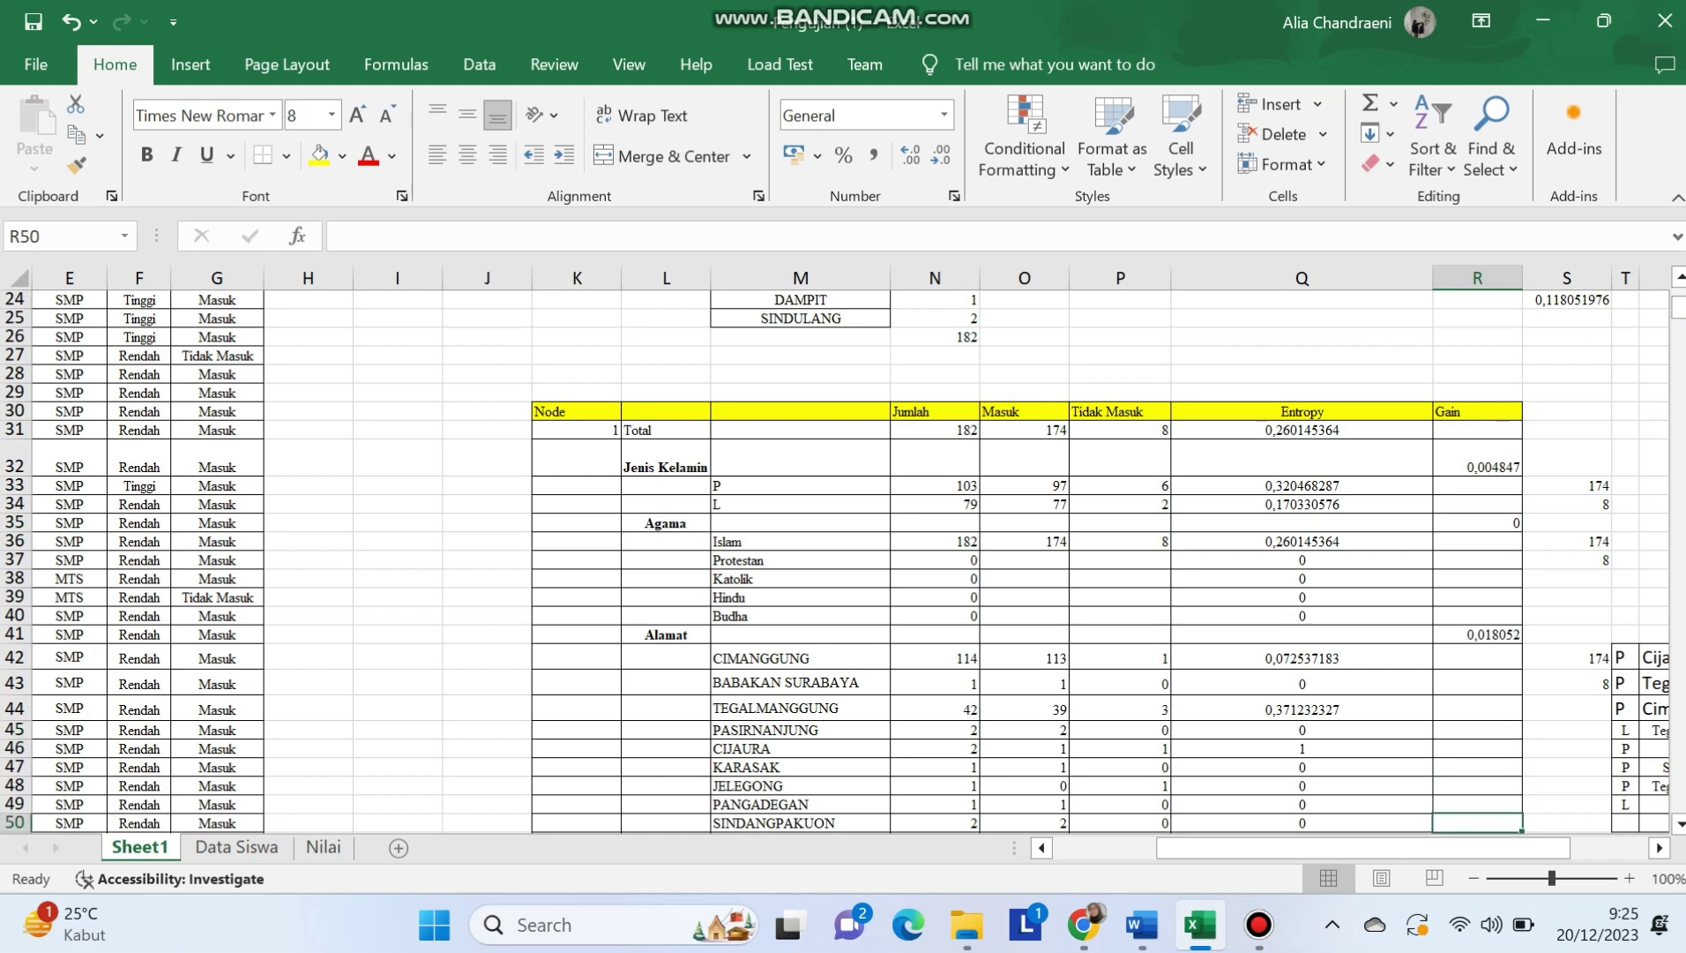
pyautogui.press('Down')
pyautogui.press('Down')
pyautogui.press('Down')
pyautogui.press('Down')
pyautogui.press('Down')
pyautogui.press('Down')
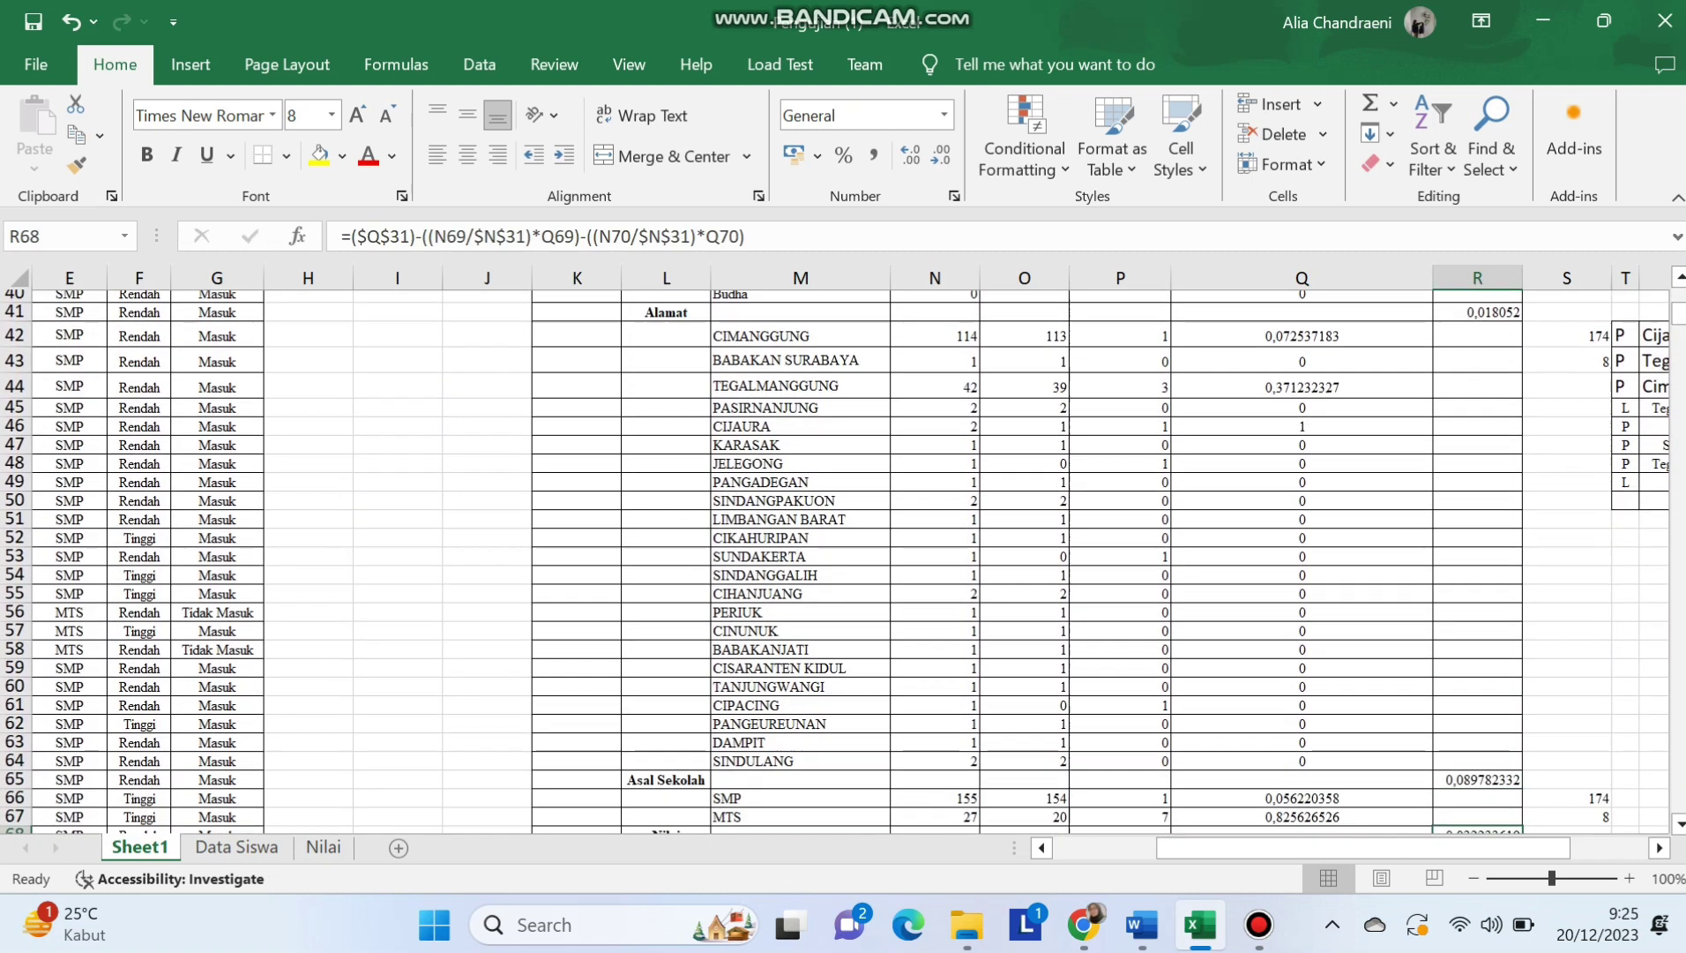
# Inspect the gain formulas for Asal Sekolah in R65 and Nilai in R68, plus the SMP and MTS entropy cells Q66 and Q67.
pyautogui.click(1478, 723)
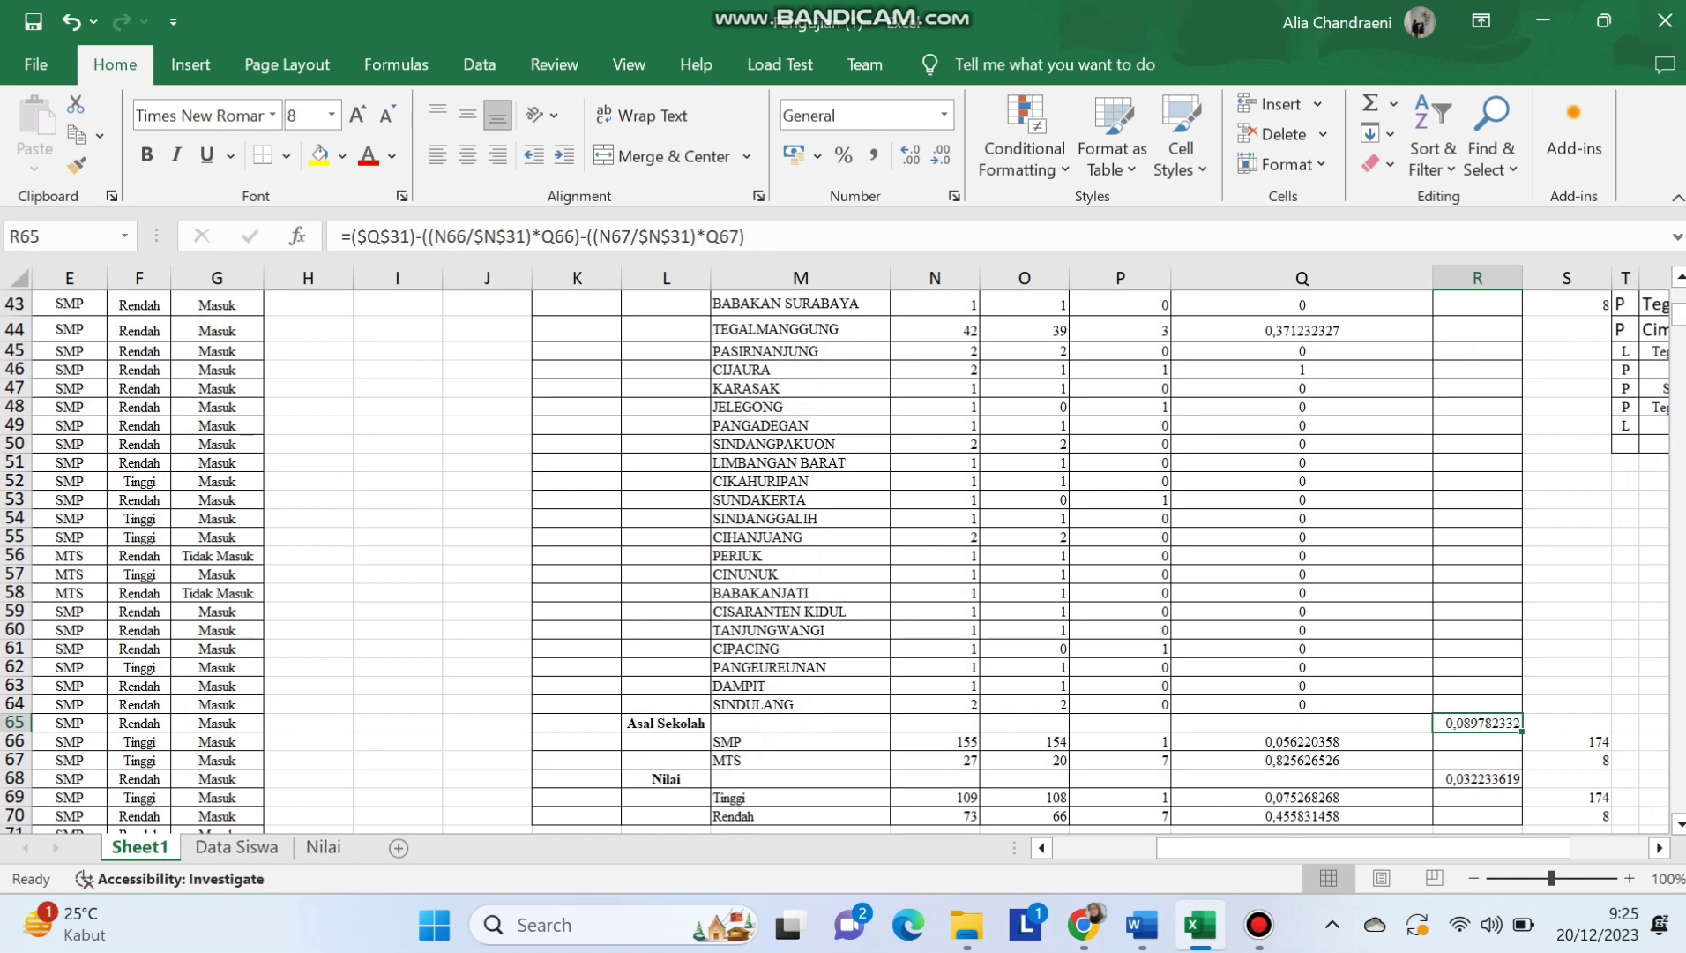
pyautogui.click(1477, 779)
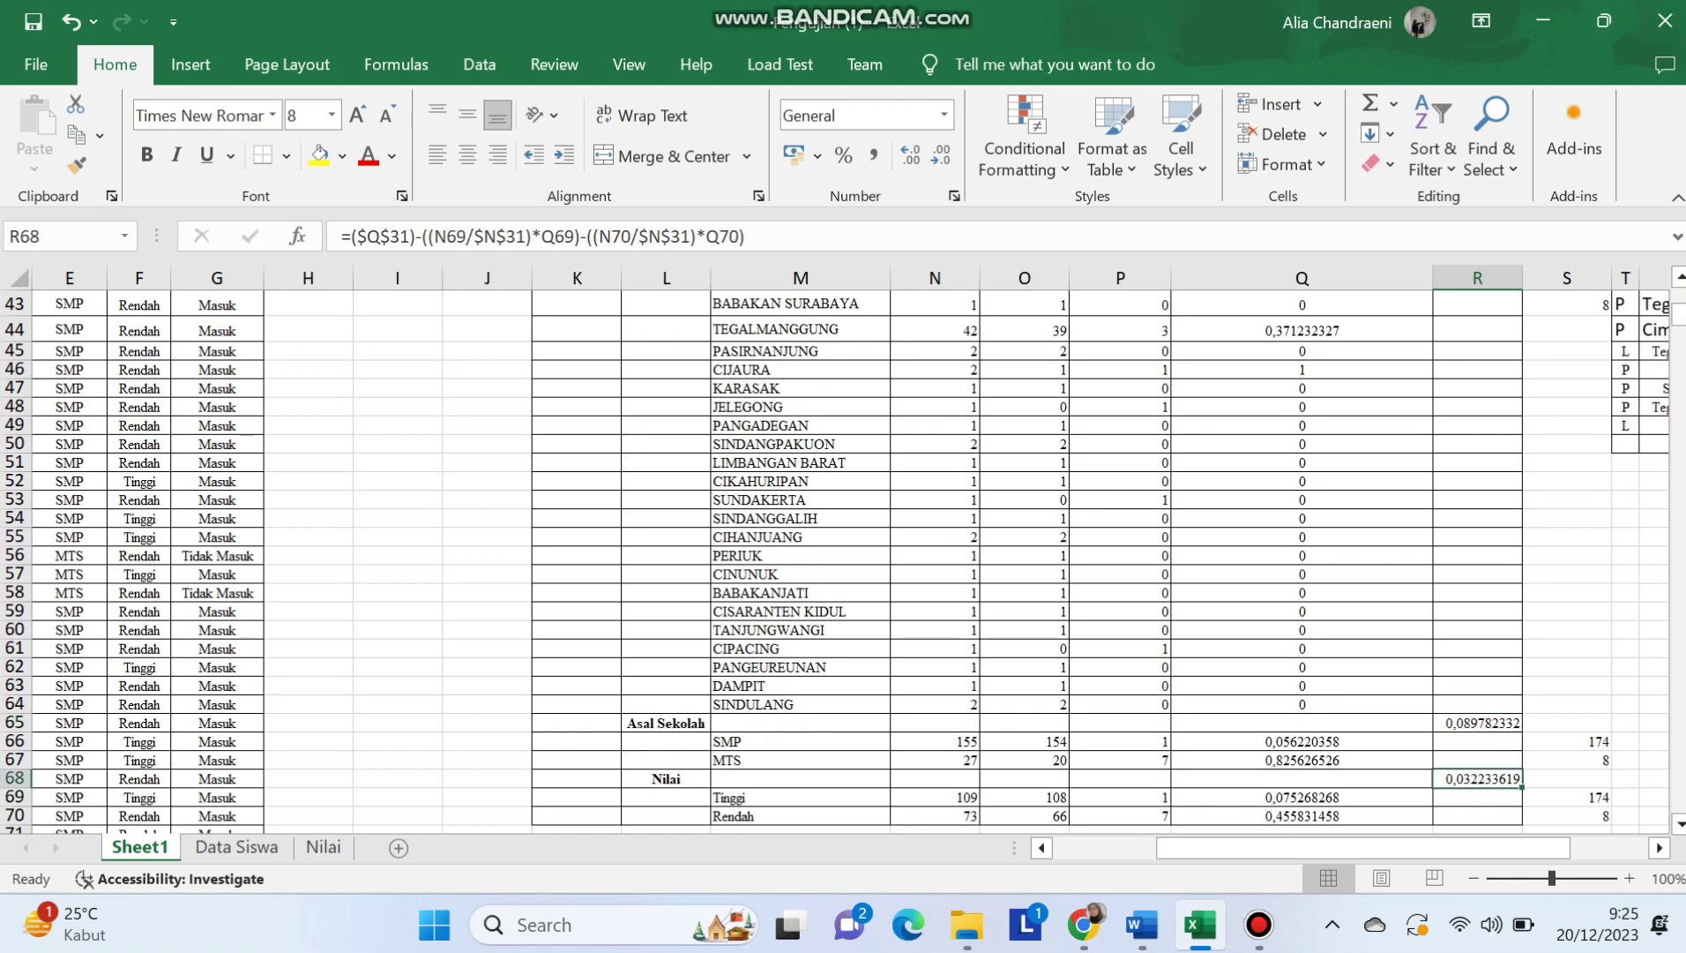
pyautogui.click(1477, 724)
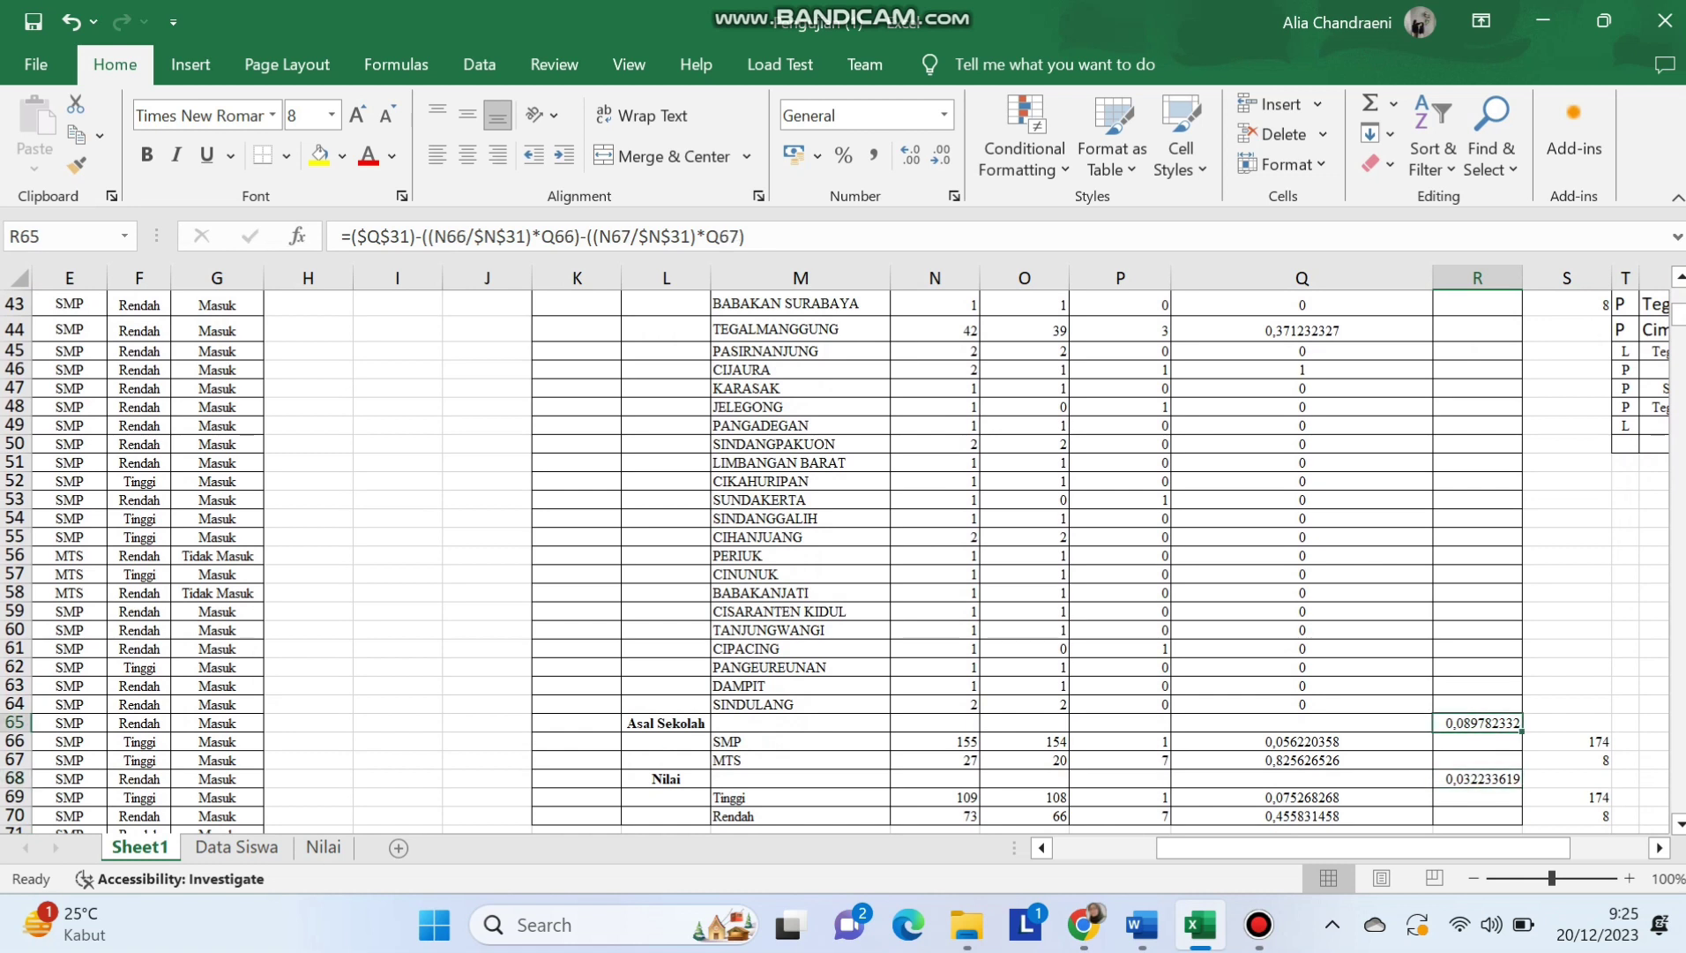
pyautogui.moveTo(1678, 311); pyautogui.dragTo(1678, 320)
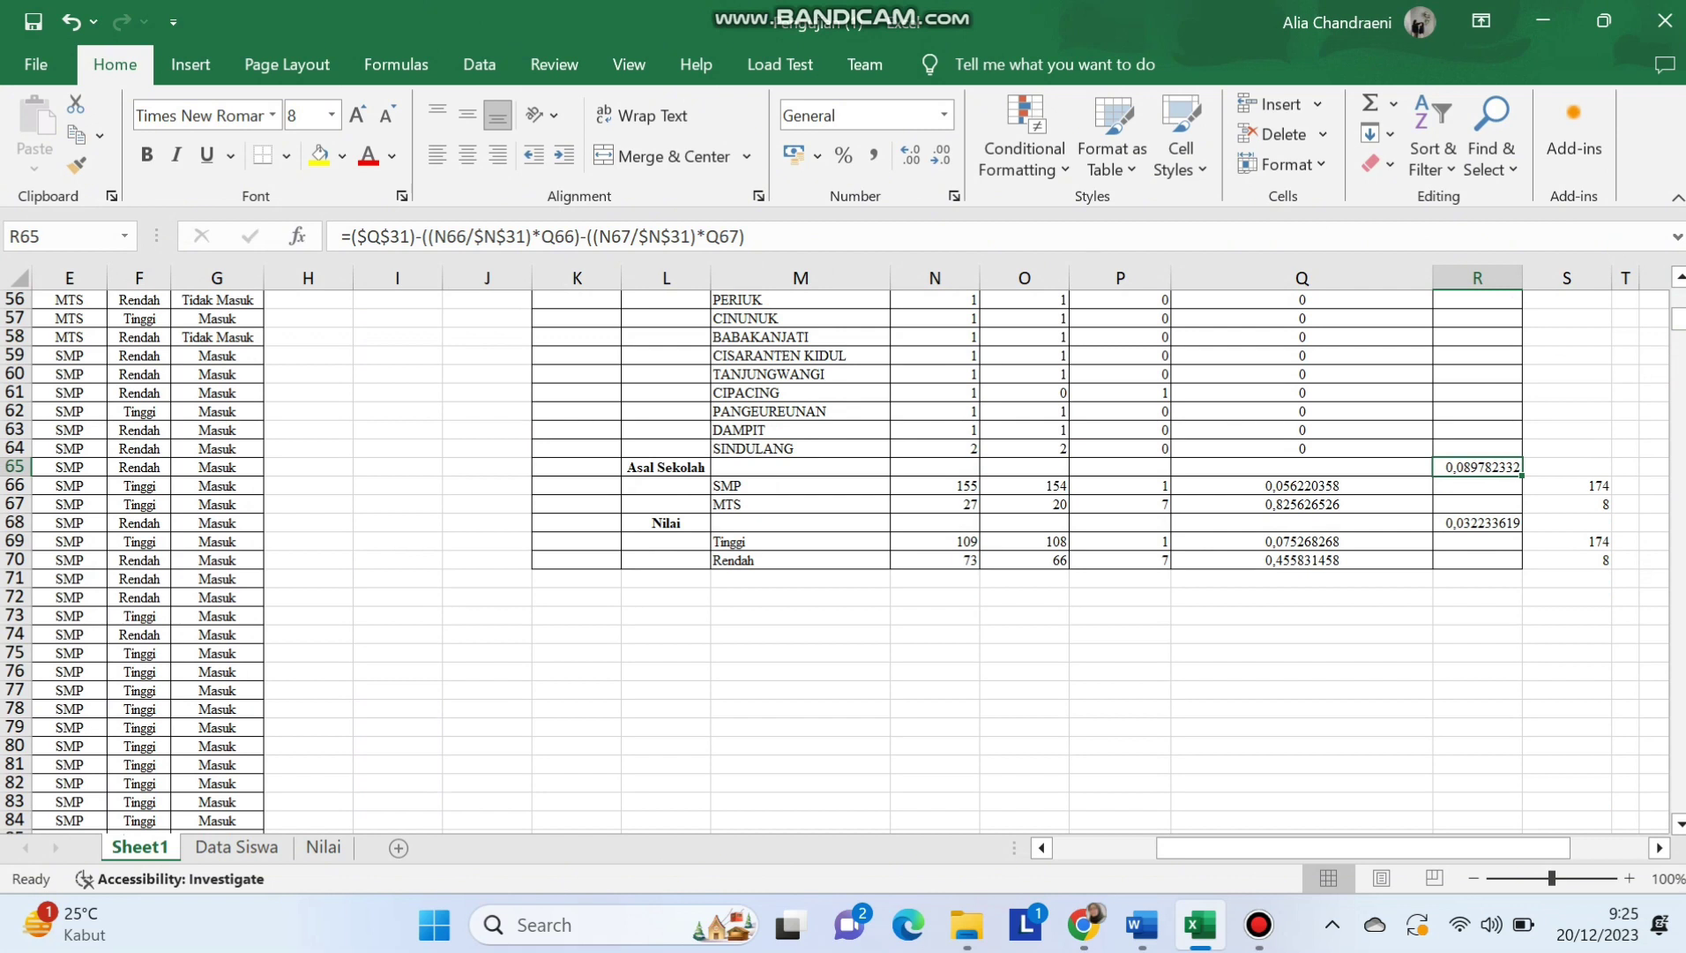
pyautogui.click(1302, 486)
pyautogui.click(1302, 505)
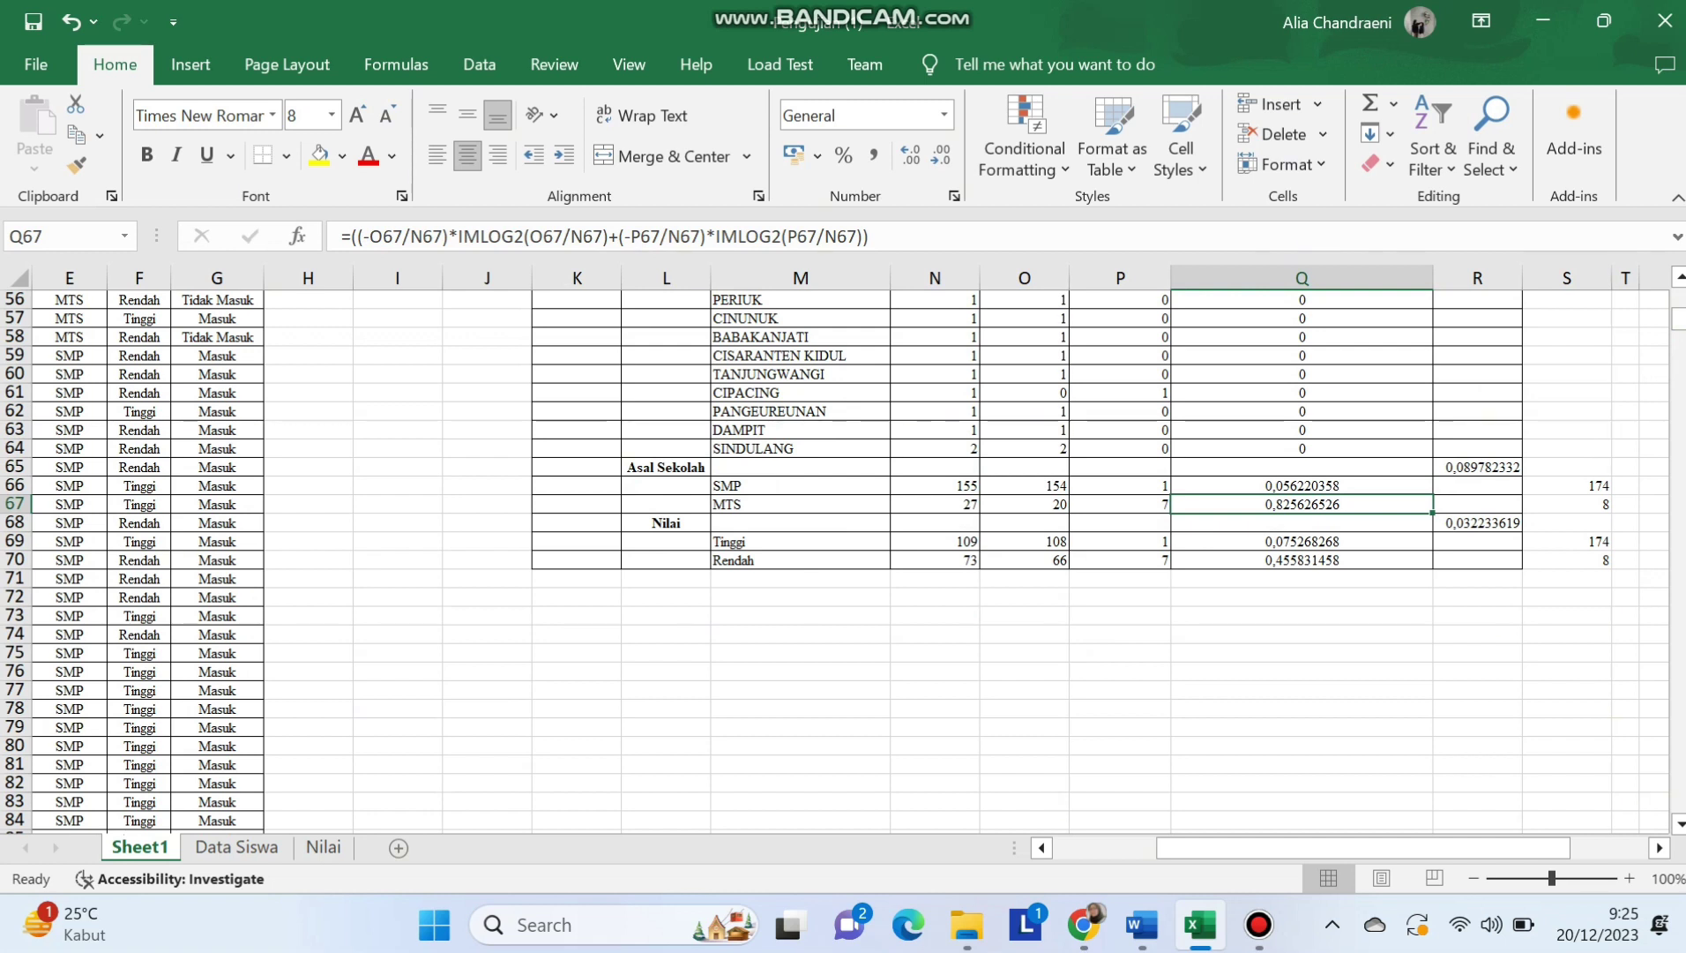
# Look back at the student data in columns A to G, moving along row 65 to its first column.
pyautogui.click(217, 467)
pyautogui.press('Left')
pyautogui.press('Left')
pyautogui.press('Left')
pyautogui.press('Left')
pyautogui.press('Left')
pyautogui.press('Left')
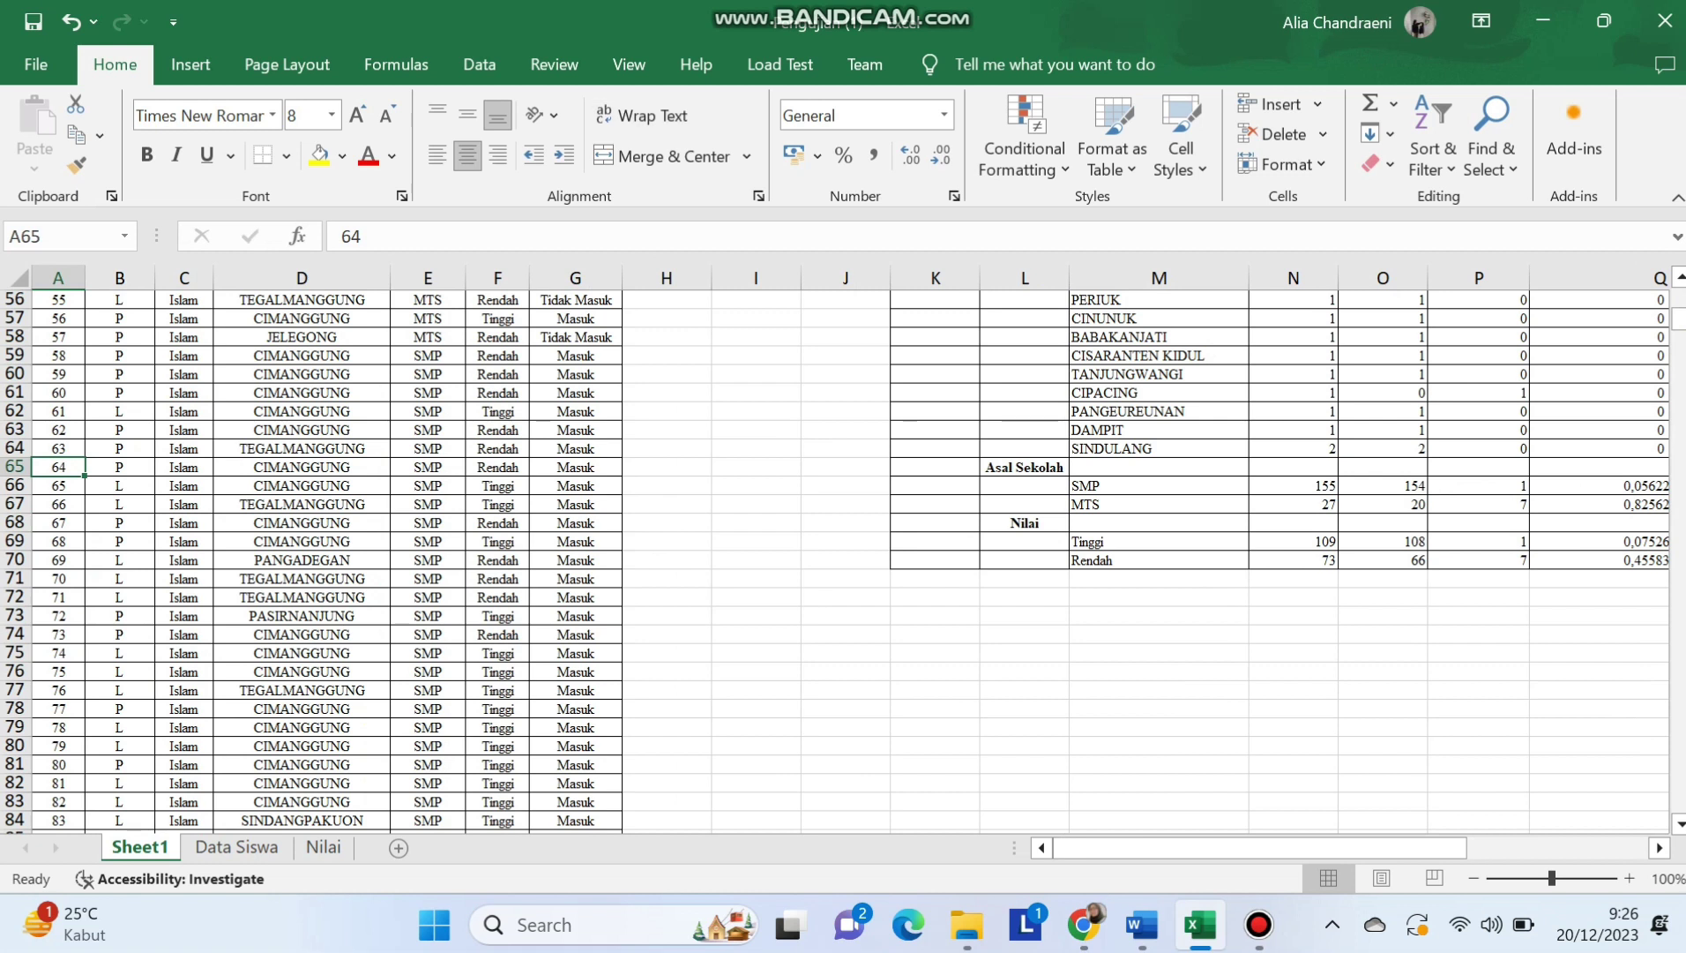
# Return along row 65 to the node table and check the sum formulas in column S beside SMP and MTS.
pyautogui.press('Right')
pyautogui.press('Right')
pyautogui.press('Right')
pyautogui.press('Right')
pyautogui.press('Right')
pyautogui.press('Right')
pyautogui.press('Right')
pyautogui.press('Right')
pyautogui.press('Right')
pyautogui.press('Right')
pyautogui.press('Right')
pyautogui.press('Right')
pyautogui.press('Right')
pyautogui.press('Right')
pyautogui.press('Right')
pyautogui.press('Right')
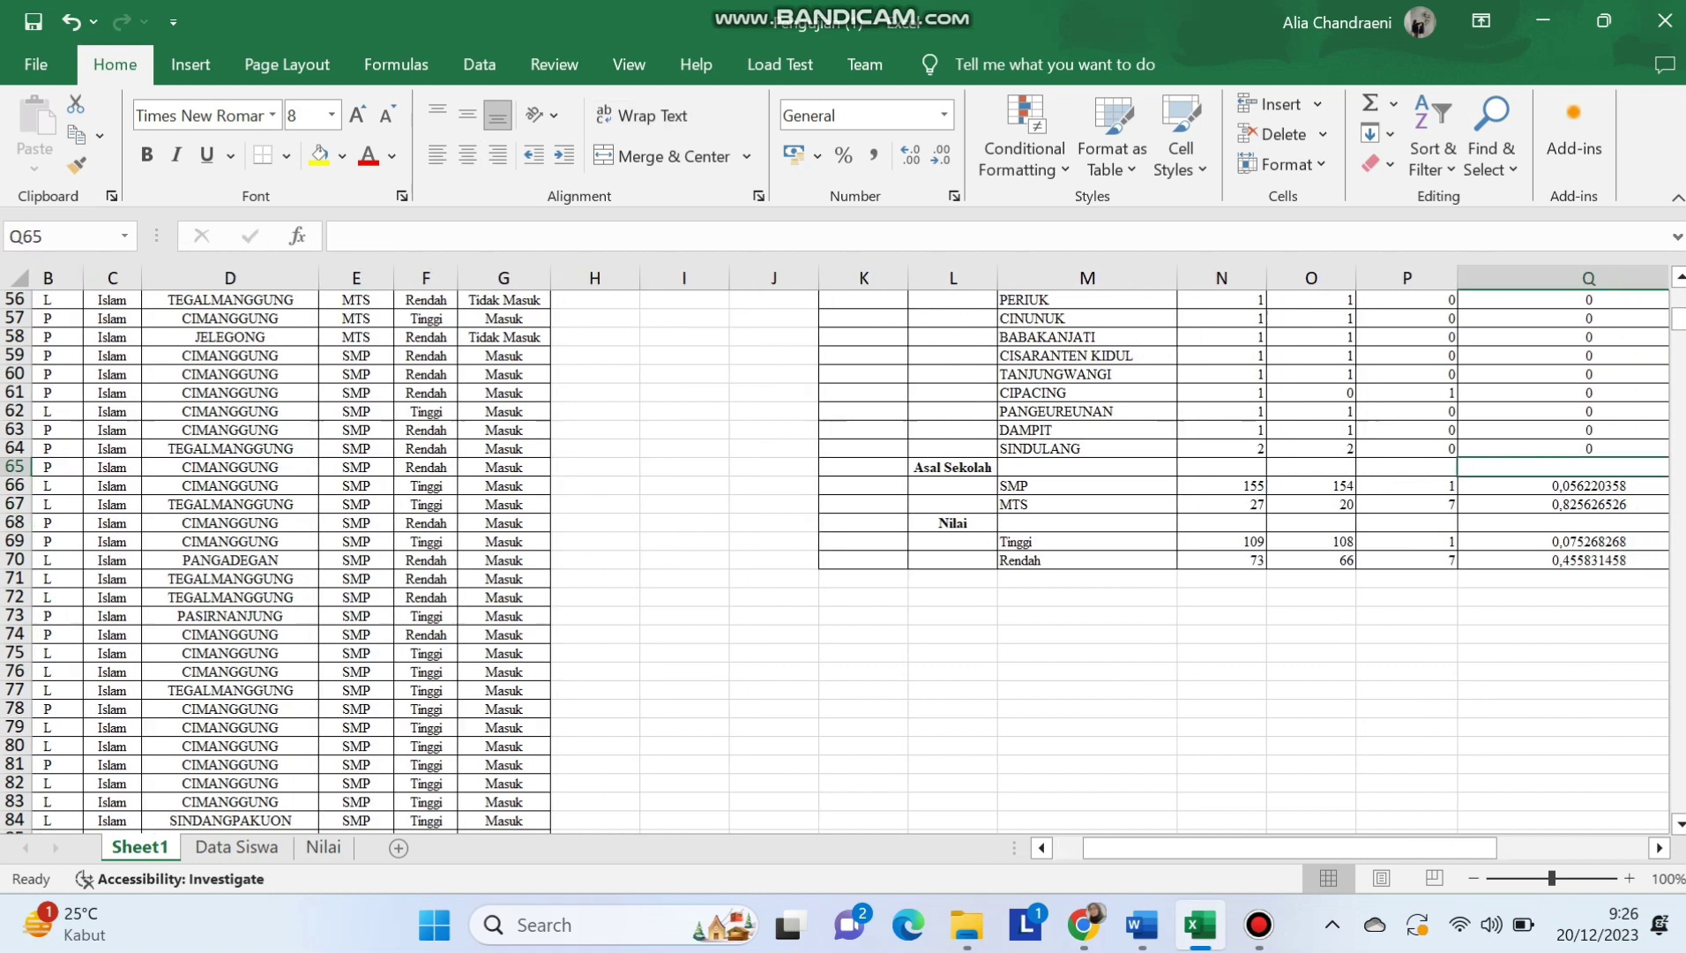
pyautogui.press('Right')
pyautogui.press('Right')
pyautogui.press('Down')
pyautogui.press('Down')
pyautogui.press('Down')
pyautogui.press('Up')
pyautogui.press('Up')
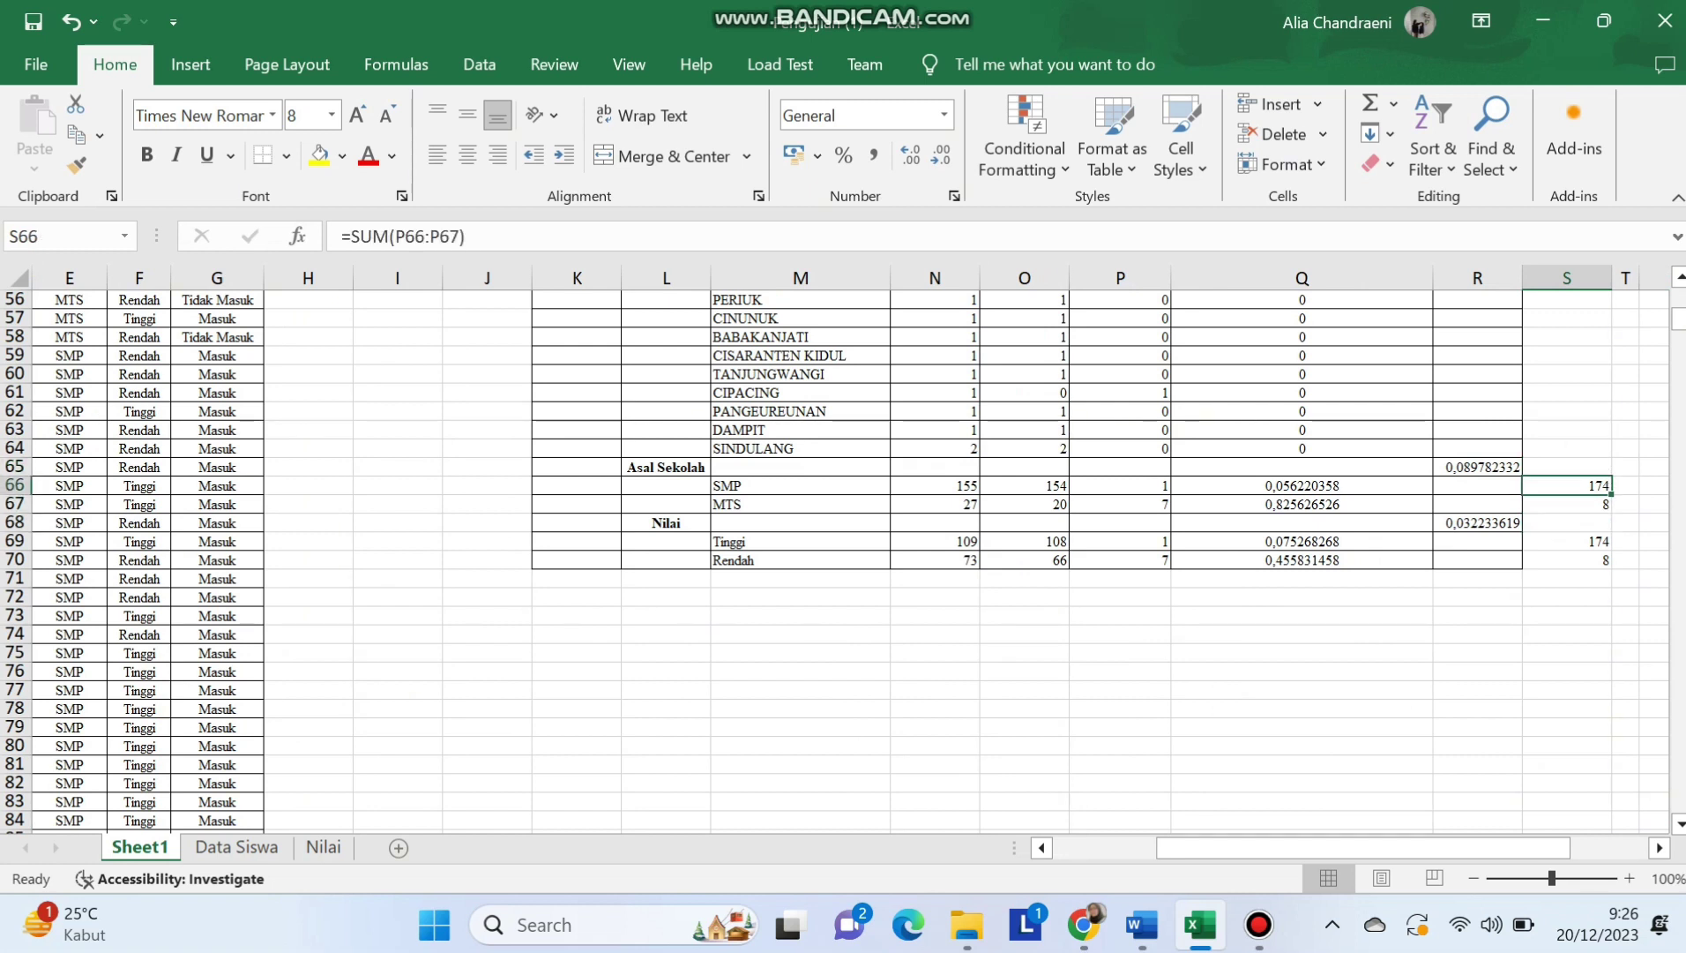
# Review column S from the SMP row up to the Alamat rows and back down, then inspect the Nilai gain formula in R68.
pyautogui.press('Up')
pyautogui.press('Up')
pyautogui.press('Up')
pyautogui.press('Up')
pyautogui.press('Up')
pyautogui.press('Up')
pyautogui.press('Up')
pyautogui.press('Up')
pyautogui.press('Up')
pyautogui.press('Up')
pyautogui.press('Up')
pyautogui.press('Up')
pyautogui.press('Up')
pyautogui.press('Up')
pyautogui.press('Up')
pyautogui.press('Up')
pyautogui.press('Up')
pyautogui.press('Up')
pyautogui.press('Up')
pyautogui.press('Up')
pyautogui.press('Up')
pyautogui.press('Up')
pyautogui.press('Up')
pyautogui.press('Up')
pyautogui.press('Up')
pyautogui.press('Down')
pyautogui.press('Down')
pyautogui.press('Down')
pyautogui.press('Down')
pyautogui.press('Down')
pyautogui.press('Down')
pyautogui.press('Down')
pyautogui.press('Down')
pyautogui.press('Down')
pyautogui.press('Down')
pyautogui.press('Down')
pyautogui.press('Down')
pyautogui.press('Down')
pyautogui.press('Down')
pyautogui.press('Down')
pyautogui.press('Down')
pyautogui.press('Down')
pyautogui.press('Down')
pyautogui.press('Down')
pyautogui.press('Down')
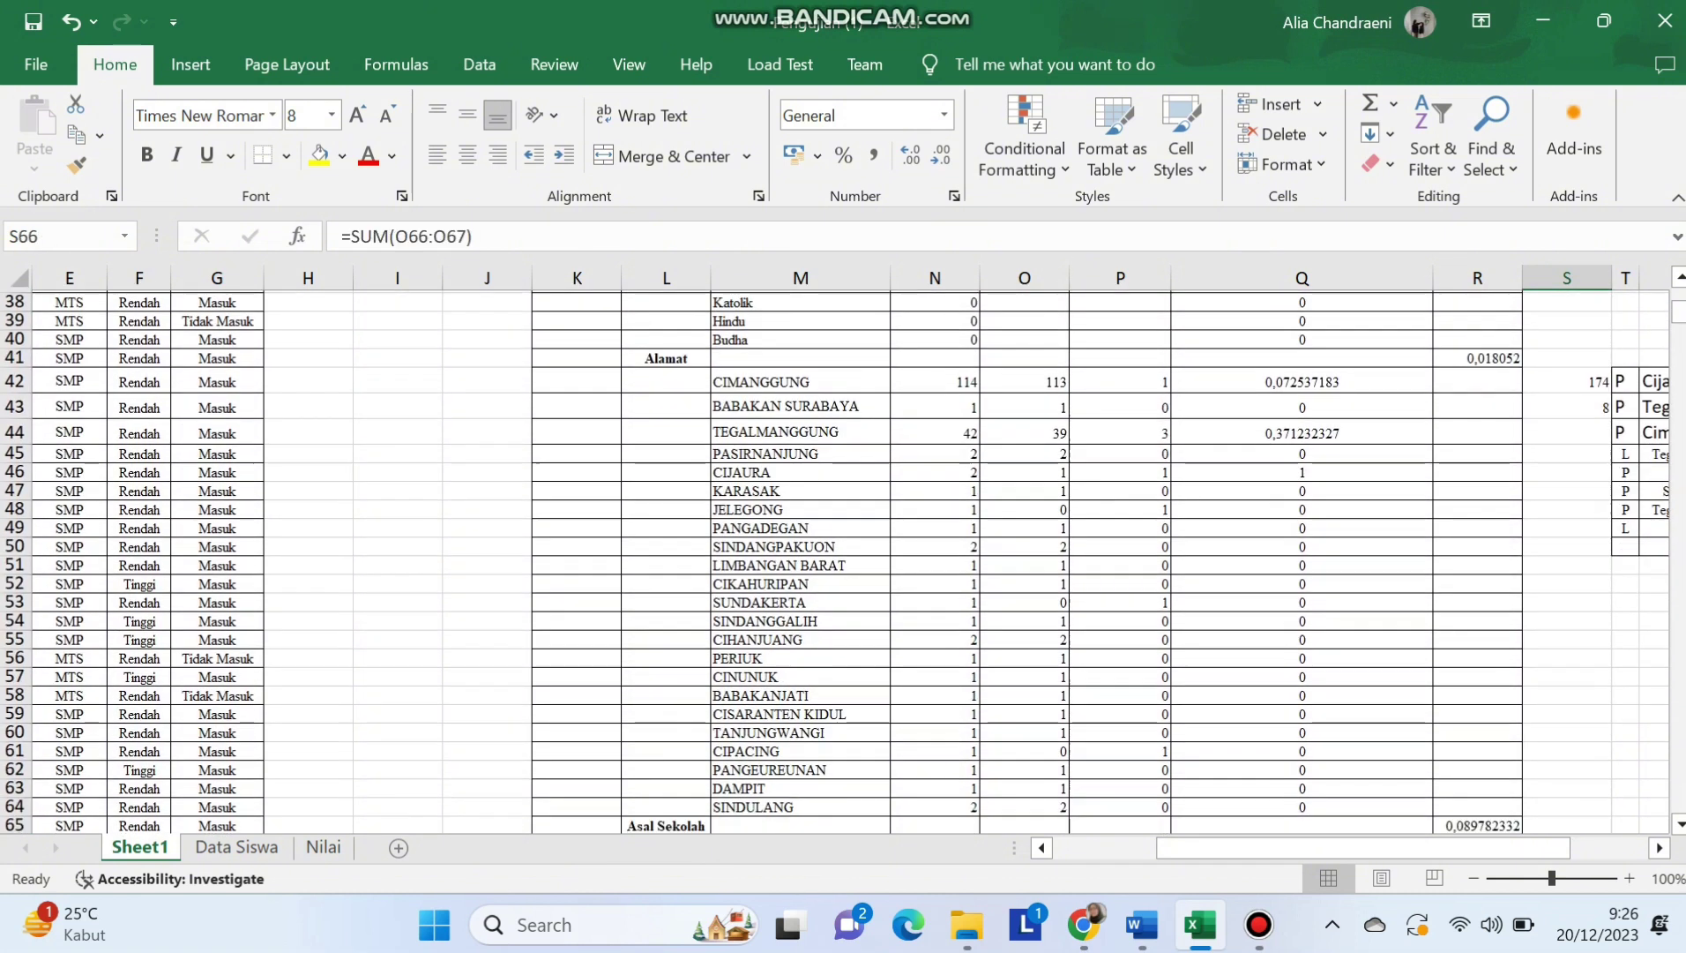
pyautogui.press('Down')
pyautogui.press('Down')
pyautogui.press('Down')
pyautogui.press('Down')
pyautogui.press('Down')
pyautogui.press('Up')
pyautogui.press('Up')
pyautogui.press('Up')
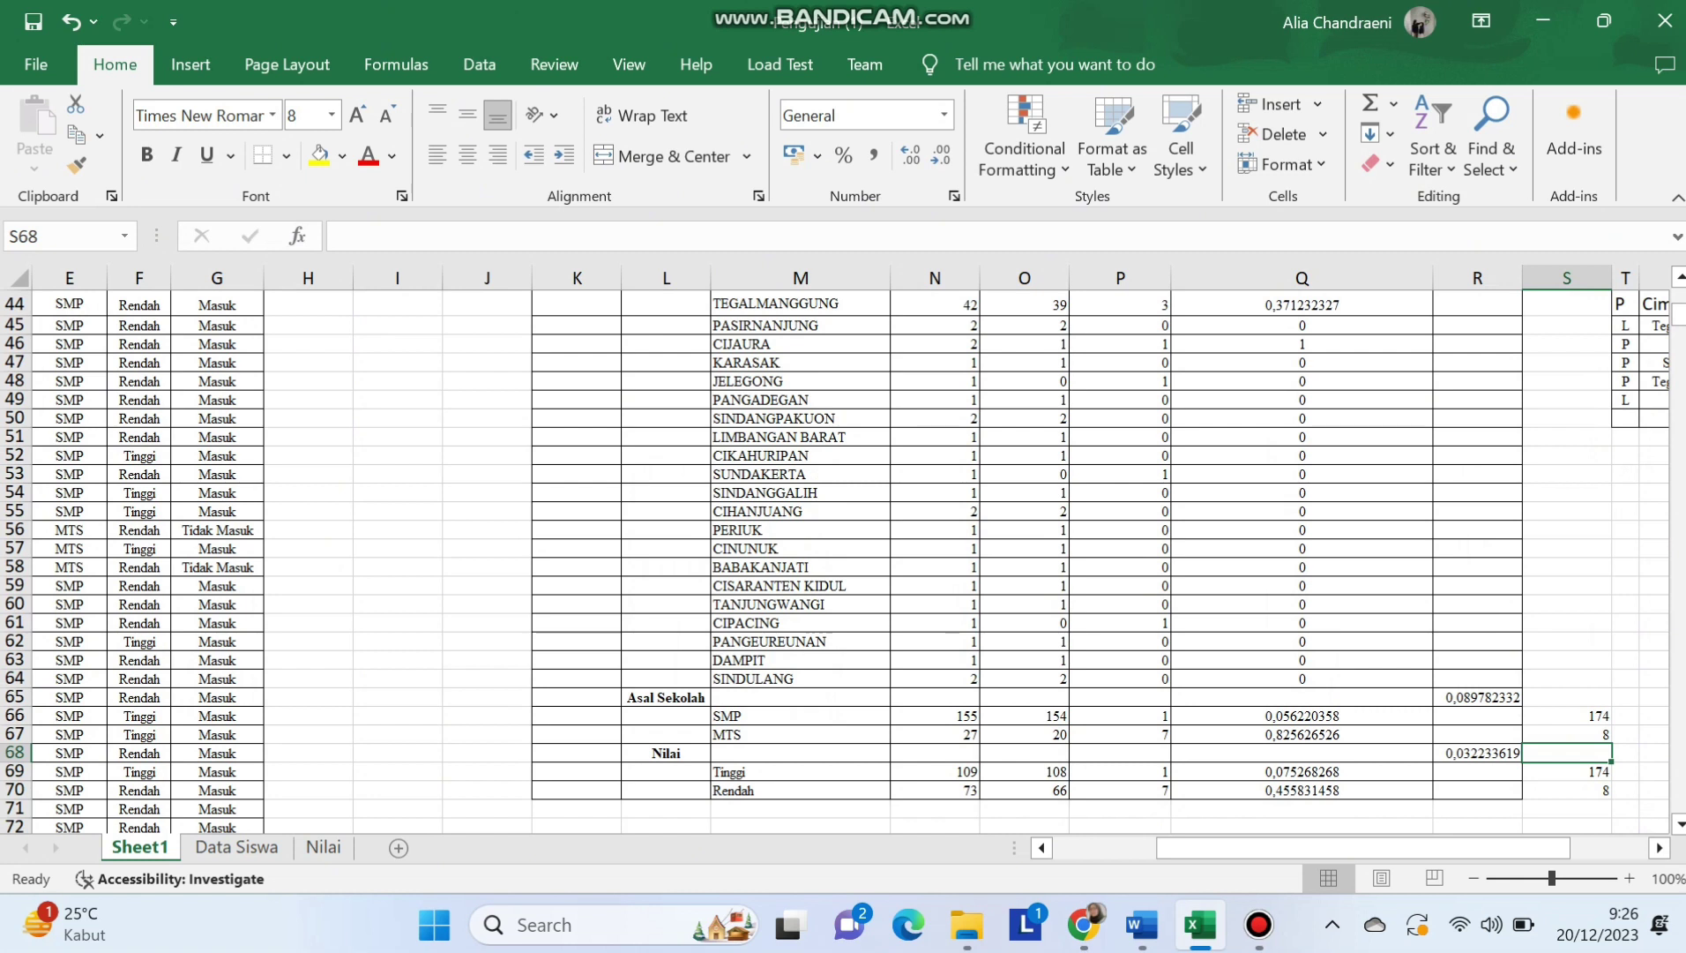
pyautogui.press('Left')
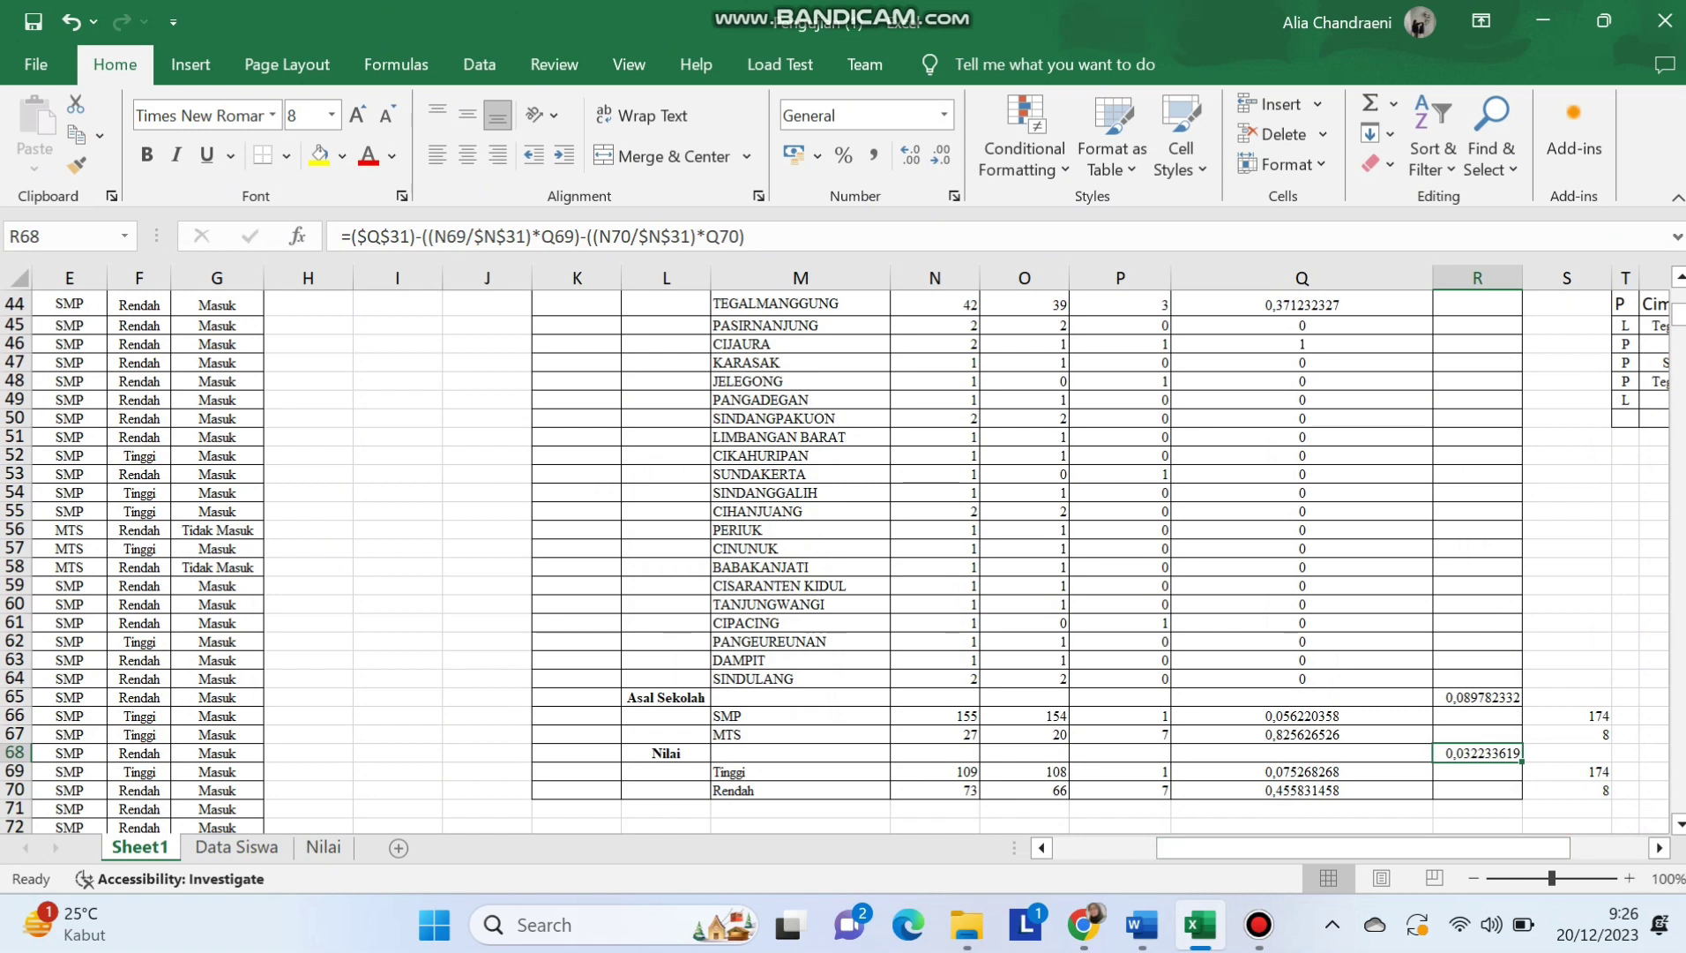
# Examine the check sums in column S beside the Jenis Kelamin, Agama and Alamat groups.
pyautogui.scroll(9, 843, 561)
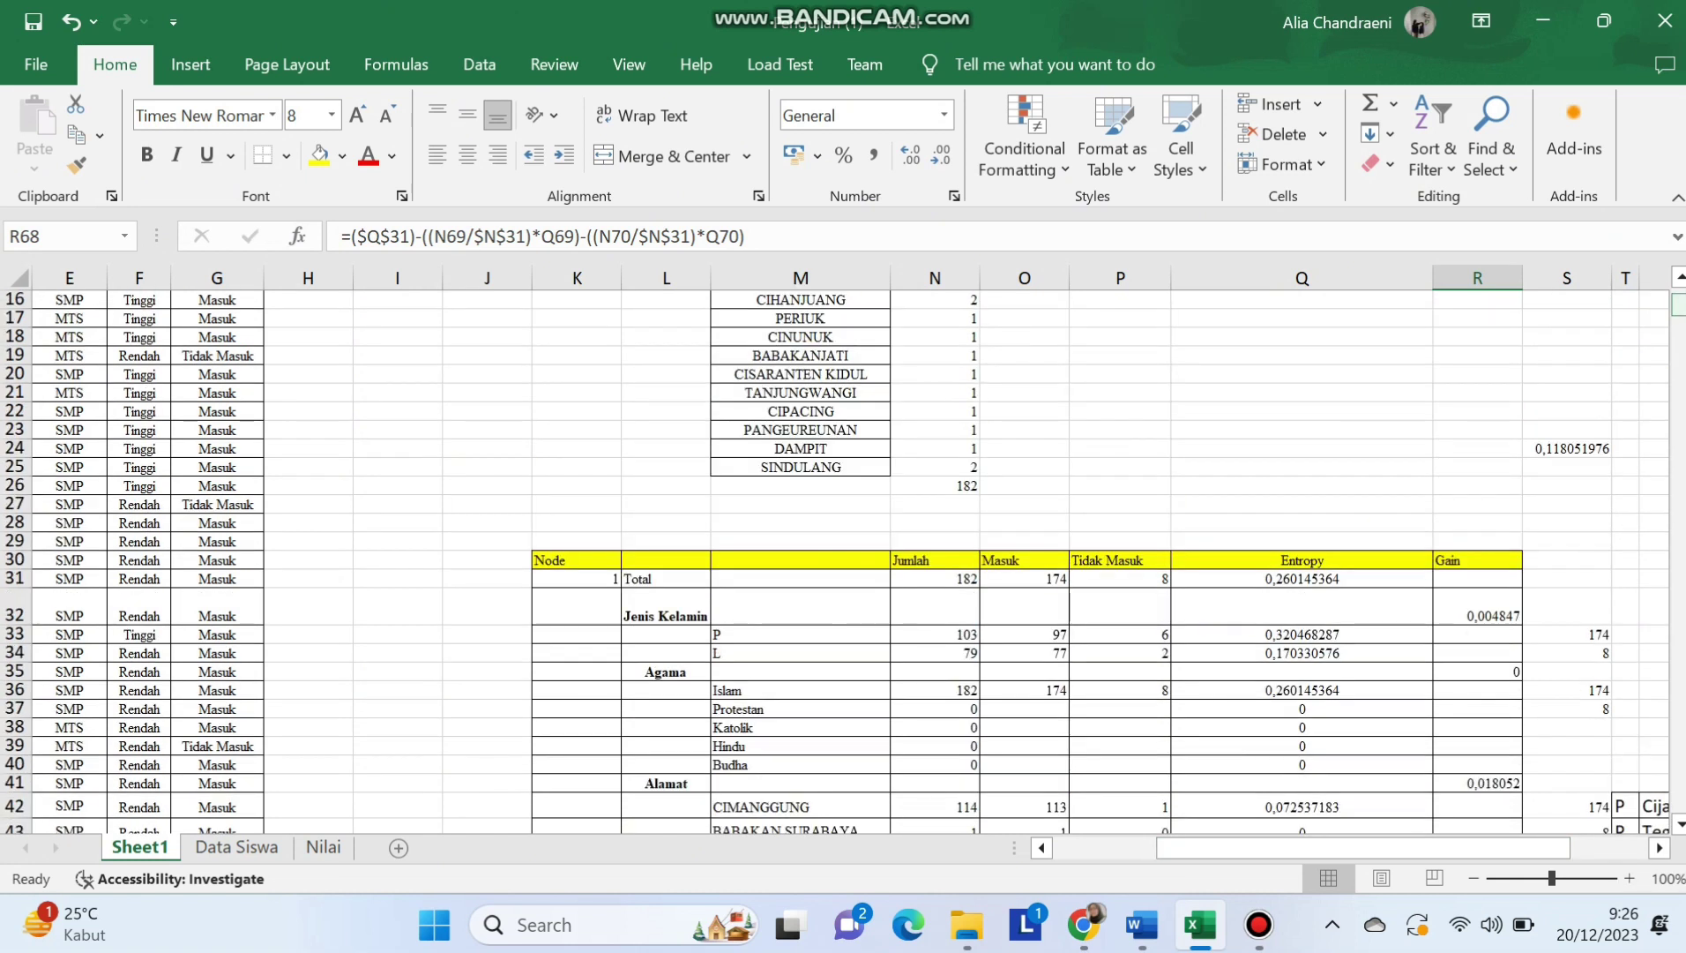
pyautogui.click(1567, 607)
pyautogui.click(1567, 635)
pyautogui.click(1568, 607)
pyautogui.click(1567, 634)
pyautogui.click(1567, 672)
pyautogui.press('Down')
pyautogui.press('Down')
pyautogui.press('Down')
pyautogui.press('Down')
pyautogui.press('Down')
pyautogui.press('Down')
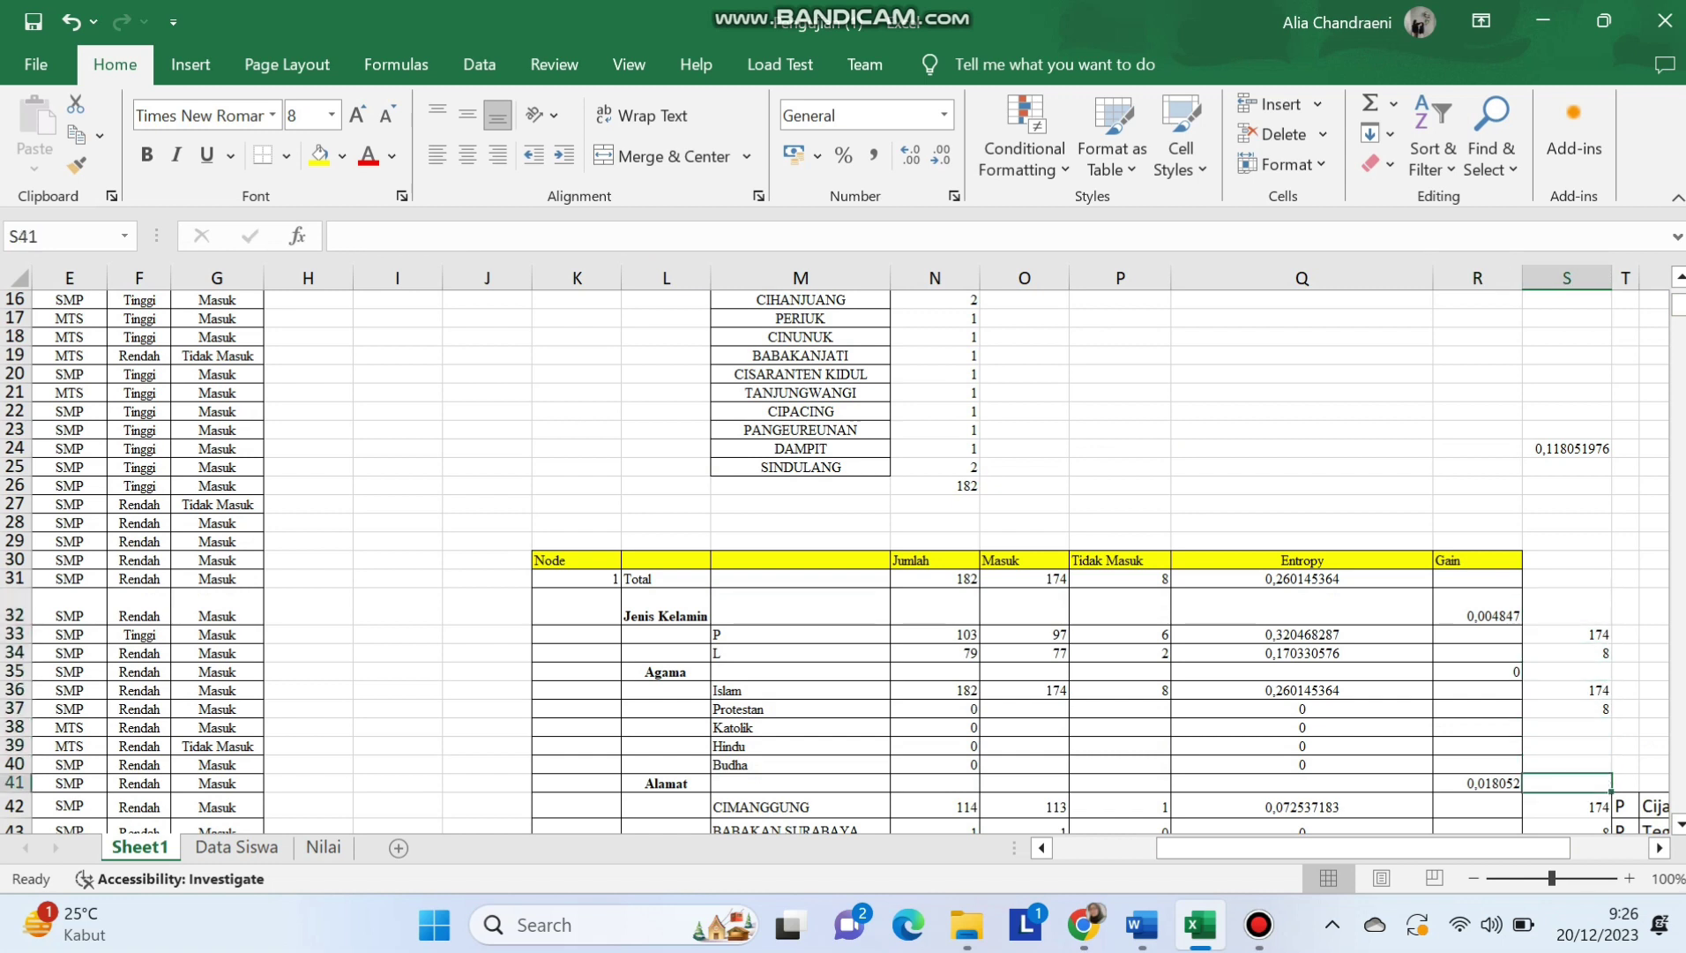
pyautogui.press('Up')
pyautogui.press('Up')
pyautogui.press('Up')
pyautogui.press('Up')
pyautogui.press('Up')
pyautogui.press('Up')
pyautogui.press('Up')
pyautogui.press('Up')
pyautogui.press('Up')
# Review the node table rows along column S from the upper groups down past the Nilai rows.
pyautogui.press('Down')
pyautogui.press('Down')
pyautogui.press('Down')
pyautogui.press('Down')
pyautogui.press('Down')
pyautogui.press('Down')
pyautogui.press('Down')
pyautogui.press('Down')
pyautogui.press('Down')
pyautogui.press('Down')
pyautogui.press('Down')
pyautogui.press('Down')
pyautogui.press('Down')
pyautogui.press('Down')
pyautogui.press('Down')
pyautogui.press('Down')
pyautogui.press('Down')
pyautogui.press('Down')
pyautogui.press('Down')
pyautogui.press('Down')
pyautogui.press('Down')
pyautogui.press('Down')
pyautogui.press('Down')
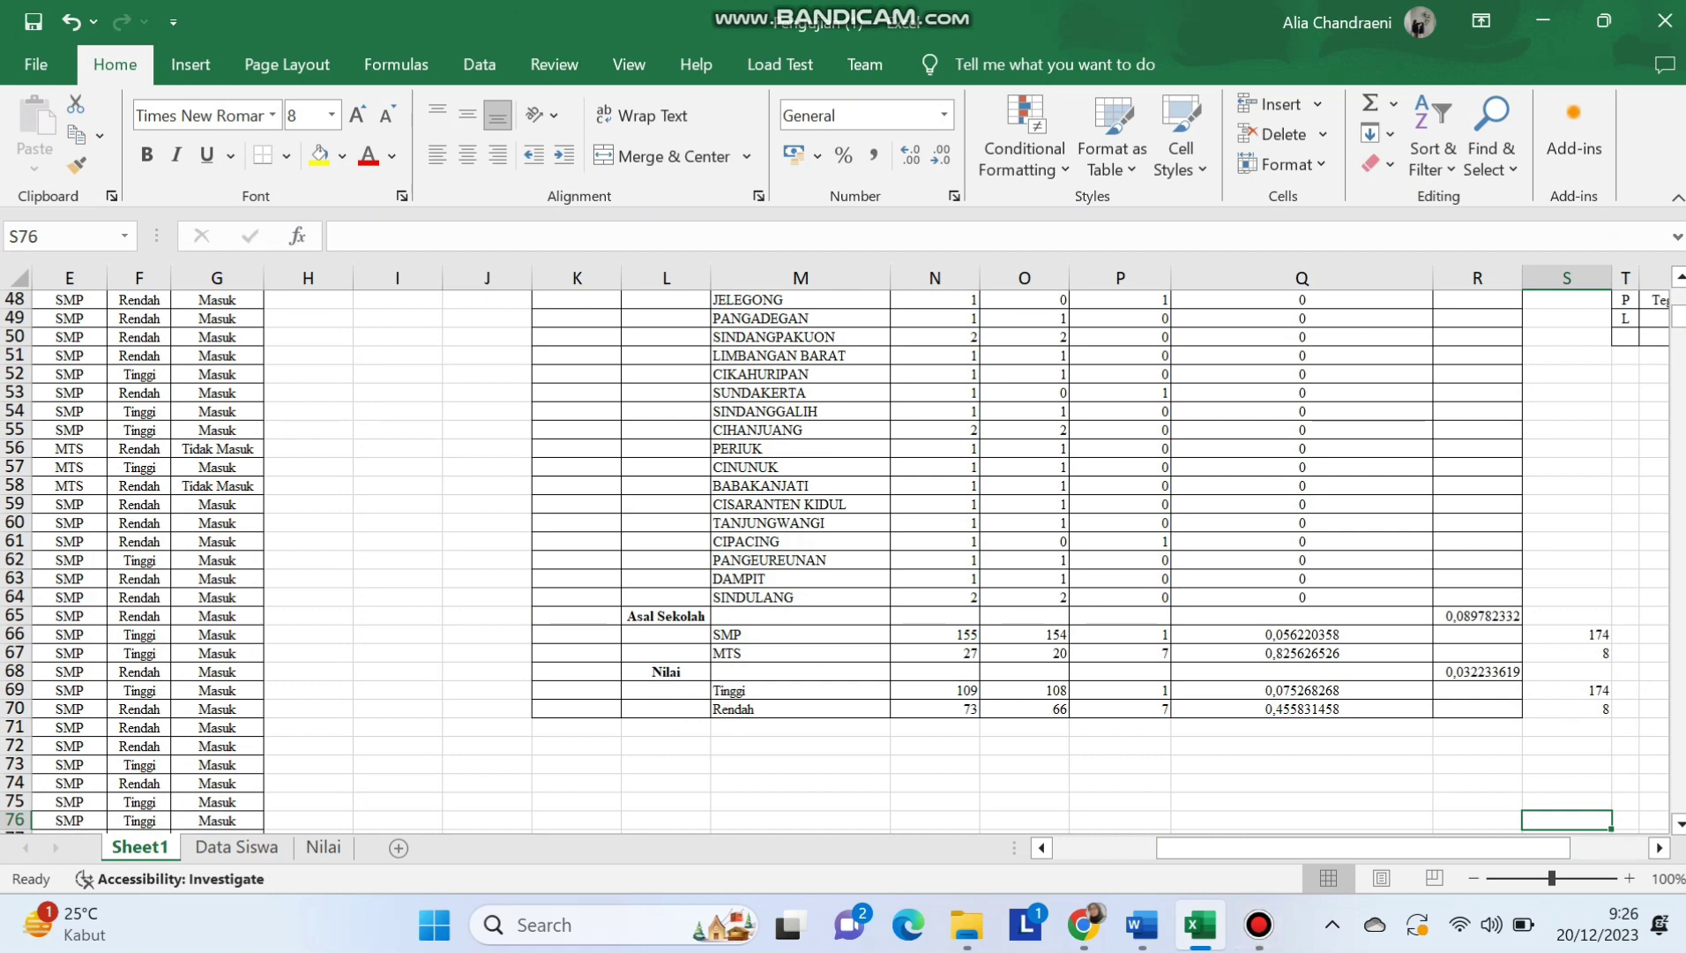
# Review the gain values in column R from below the Nilai group up past Asal Sekolah into the Alamat rows.
pyautogui.press('Left')
pyautogui.press('Up')
pyautogui.press('Up')
pyautogui.press('Up')
pyautogui.press('Up')
pyautogui.press('Up')
pyautogui.press('Up')
pyautogui.press('Up')
pyautogui.press('Up')
pyautogui.press('Up')
pyautogui.press('Up')
pyautogui.press('Up')
pyautogui.press('Up')
pyautogui.press('Up')
pyautogui.press('Up')
pyautogui.press('Up')
pyautogui.press('Up')
pyautogui.press('Up')
pyautogui.press('Up')
pyautogui.press('Up')
pyautogui.press('Up')
pyautogui.press('Up')
pyautogui.press('Up')
pyautogui.press('Up')
pyautogui.press('Up')
pyautogui.press('Up')
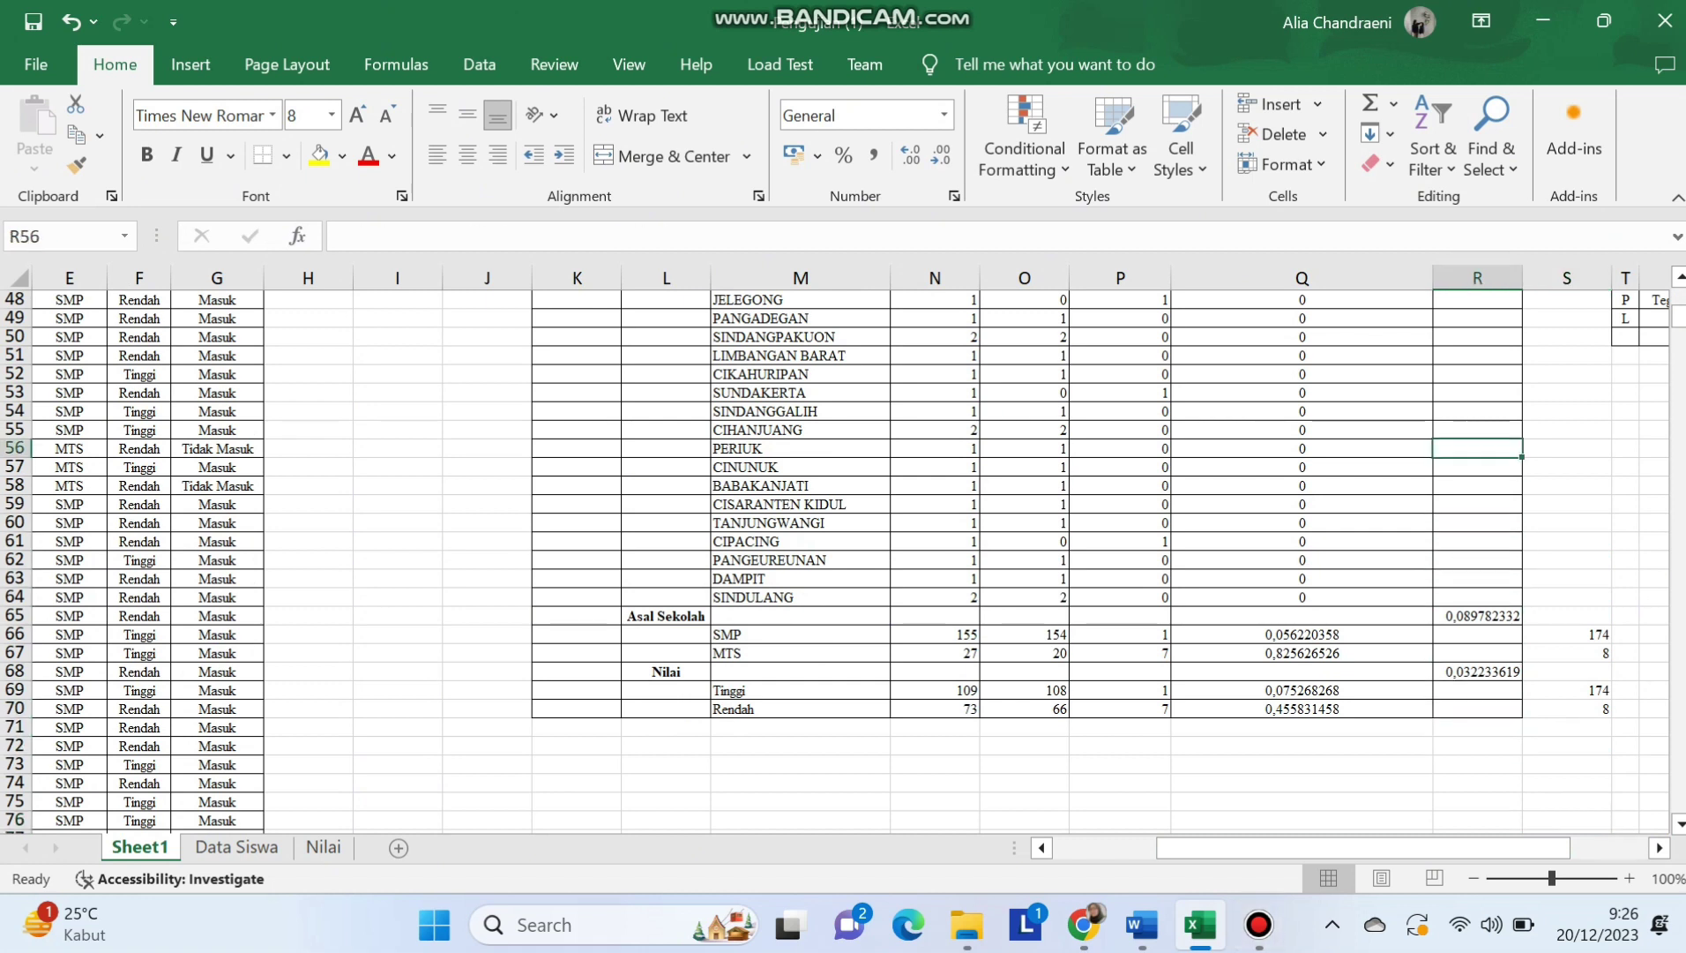